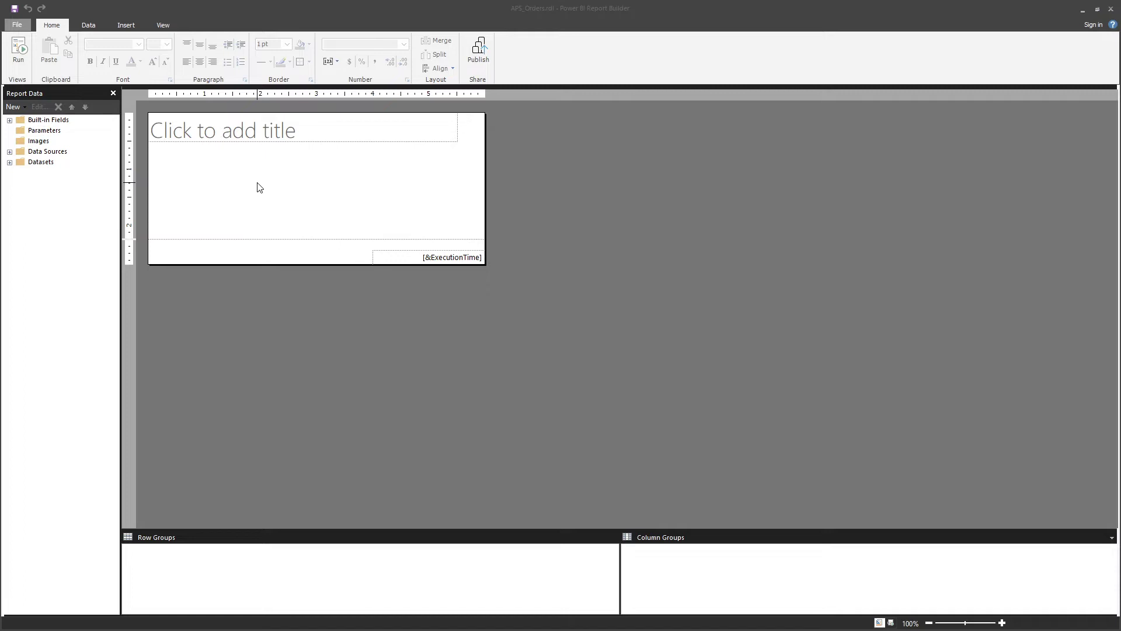
pyautogui.rightClick(233, 177)
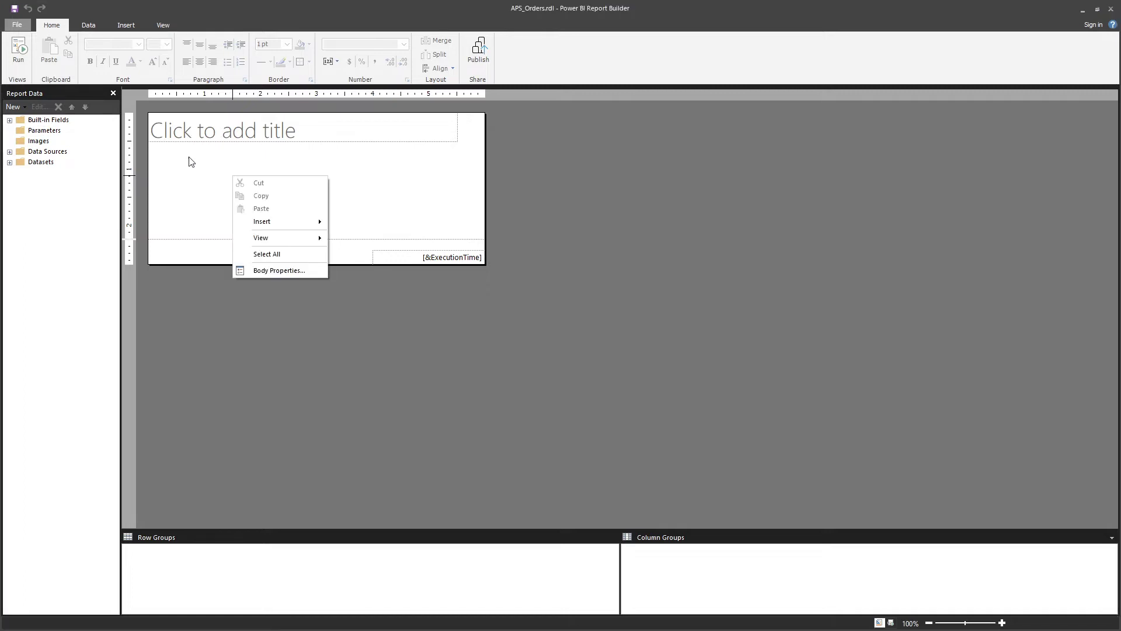
pyautogui.moveTo(318, 224)
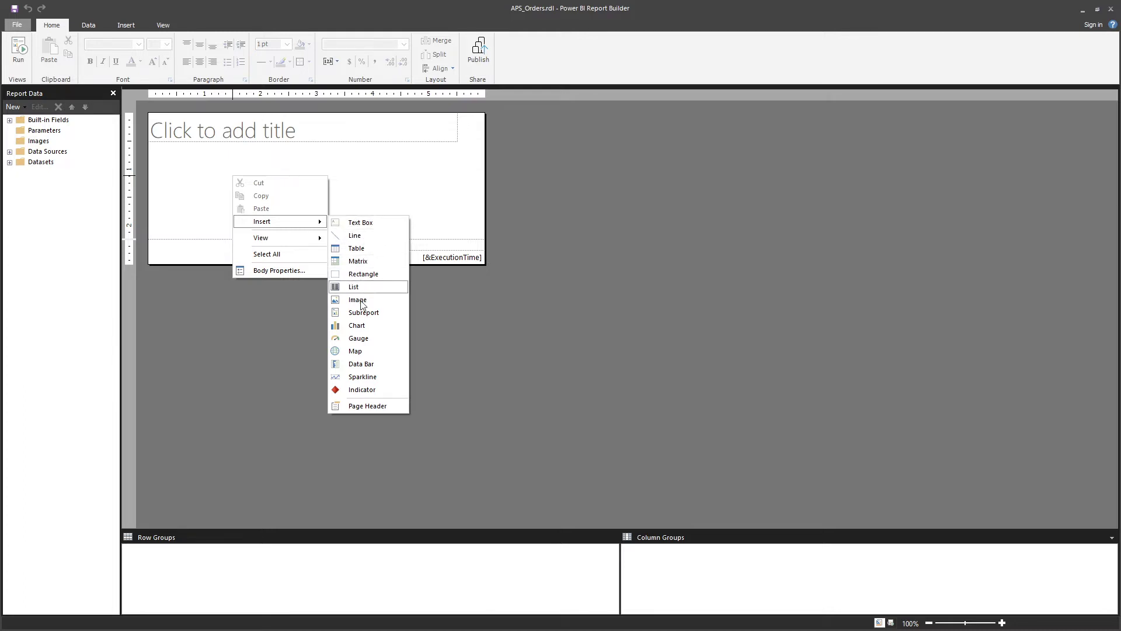
pyautogui.click(353, 160)
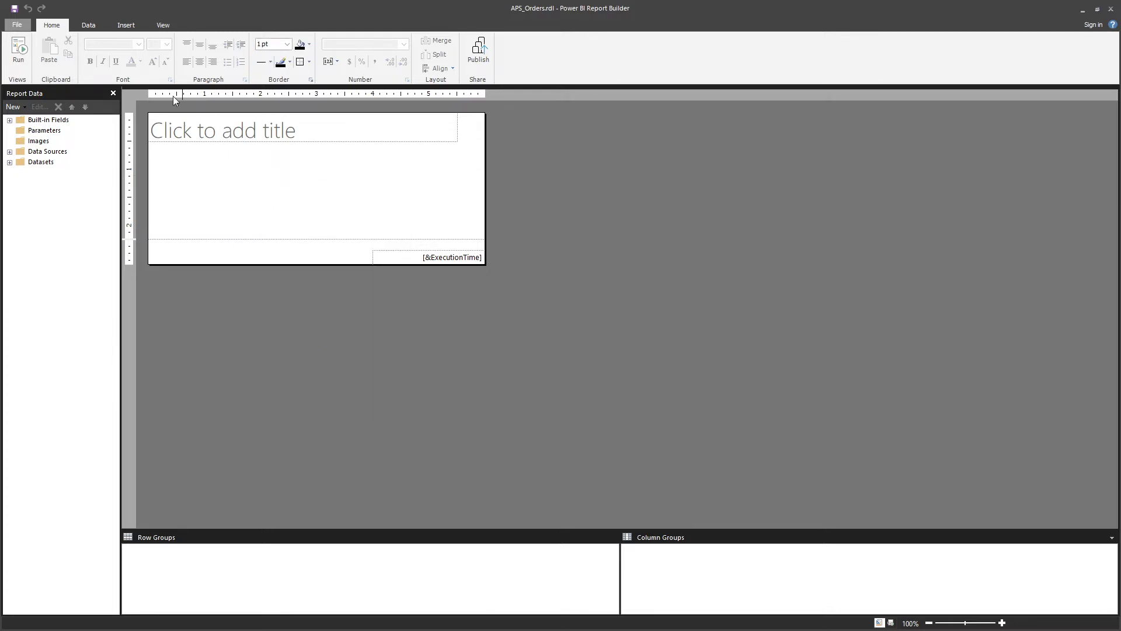
# - Insert a blank table in the report body, just below the title at the left margin
pyautogui.click(132, 23)
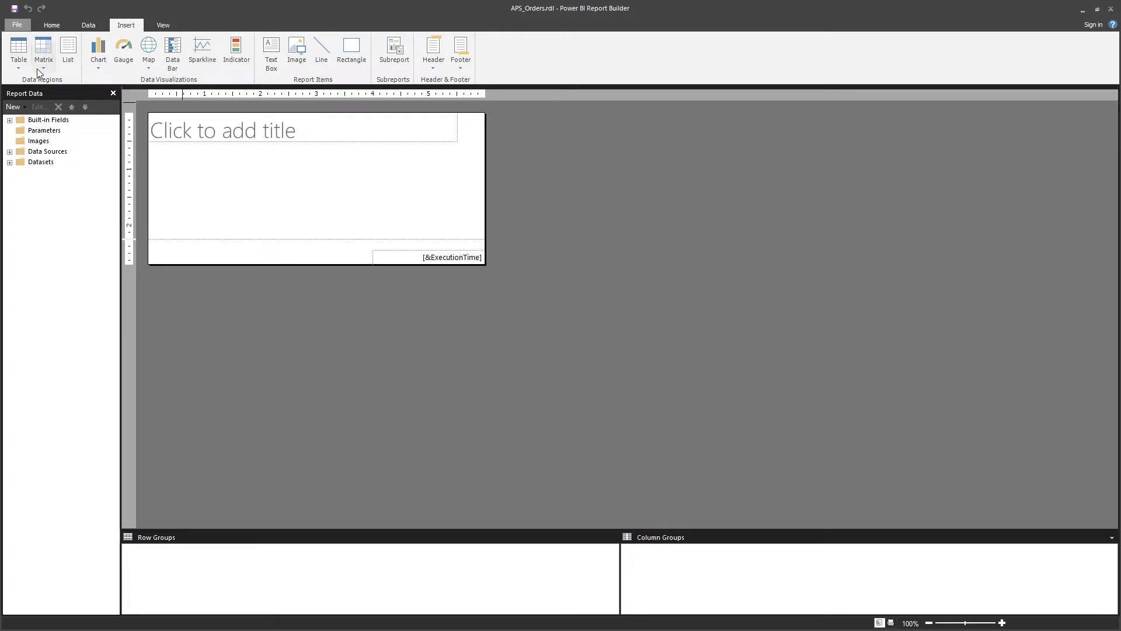
pyautogui.click(19, 69)
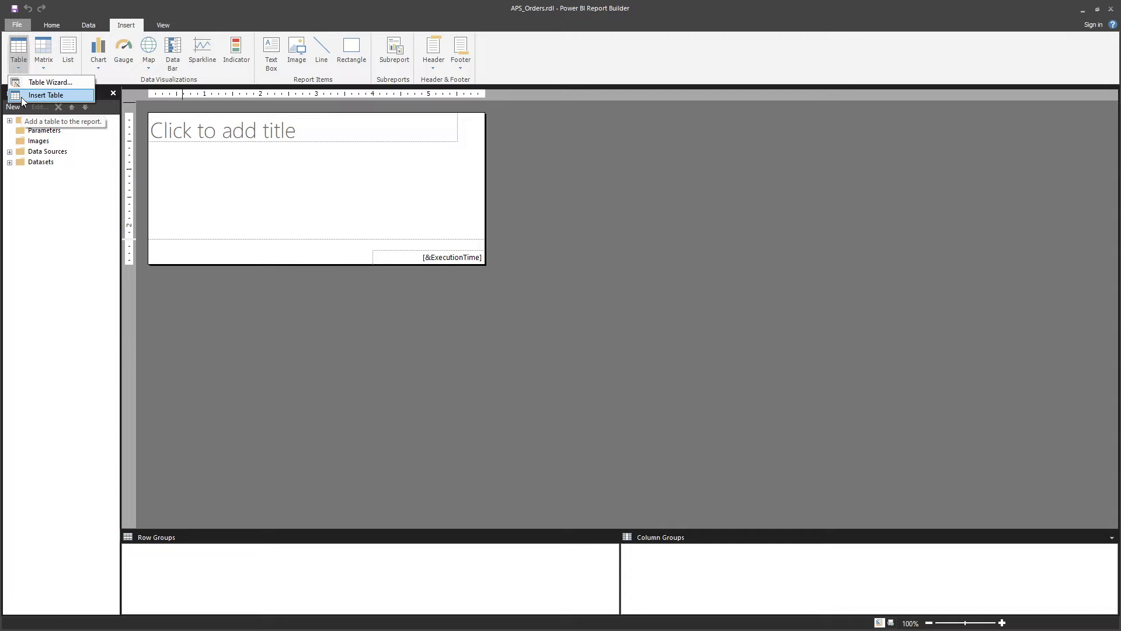
pyautogui.click(22, 97)
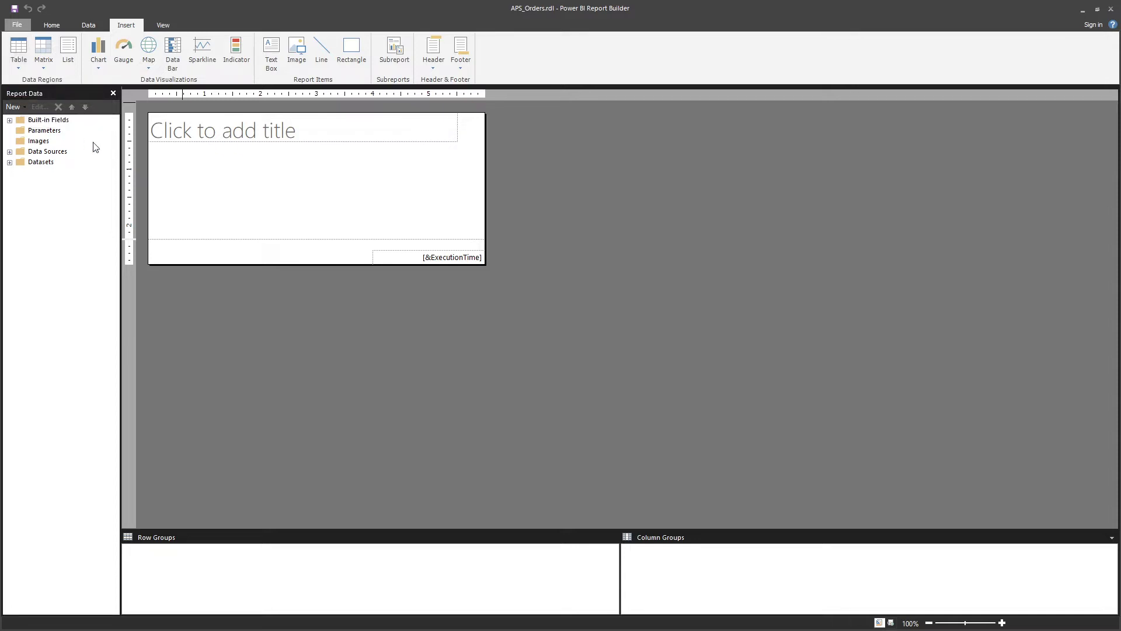
pyautogui.click(162, 154)
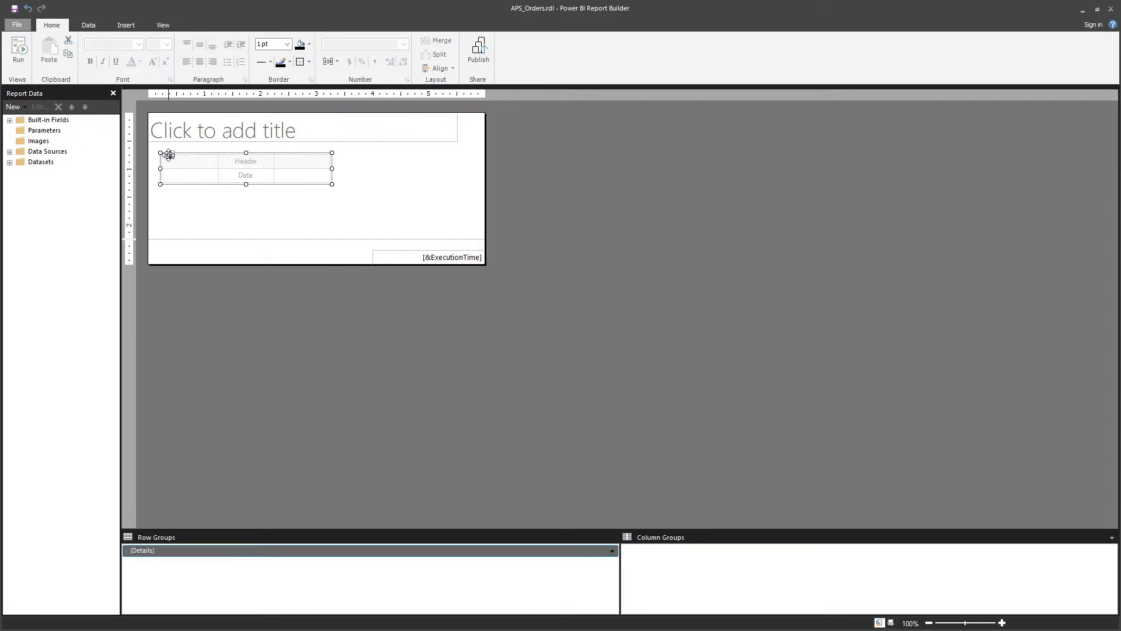
pyautogui.click(202, 209)
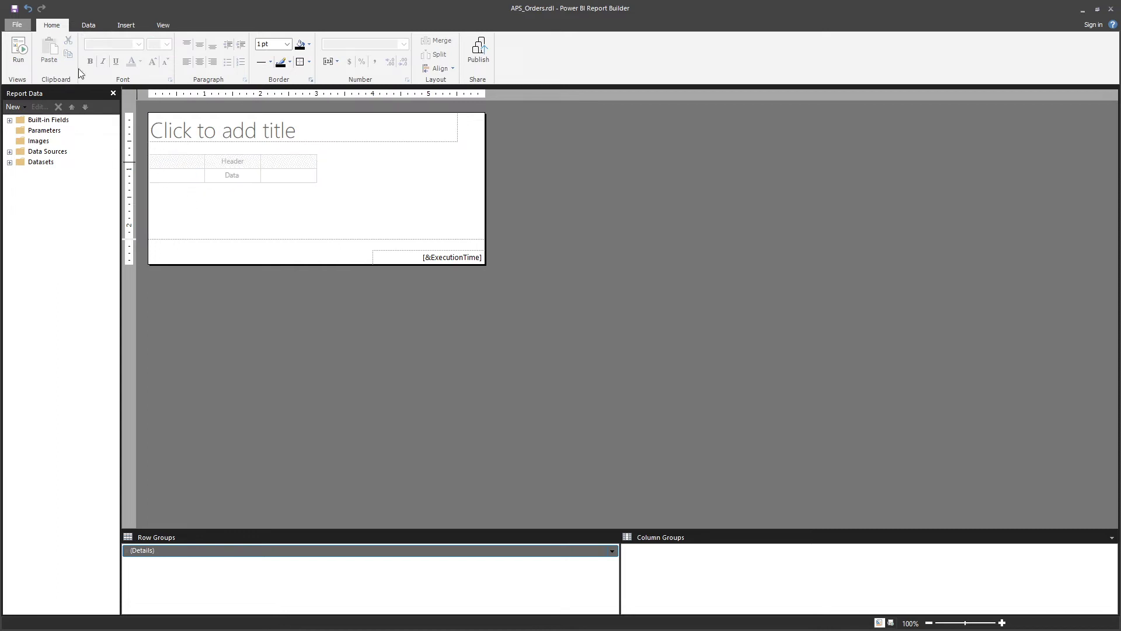
# - Insert a blank matrix in the report body, to the right of the table
pyautogui.click(126, 25)
pyautogui.click(43, 55)
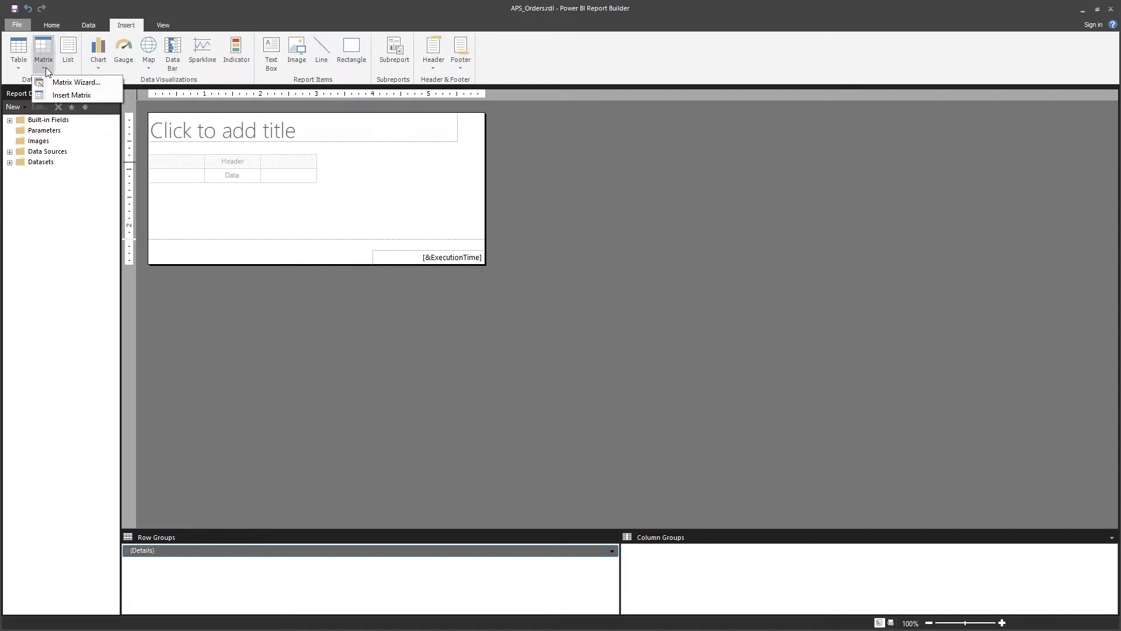
pyautogui.click(58, 97)
pyautogui.click(355, 158)
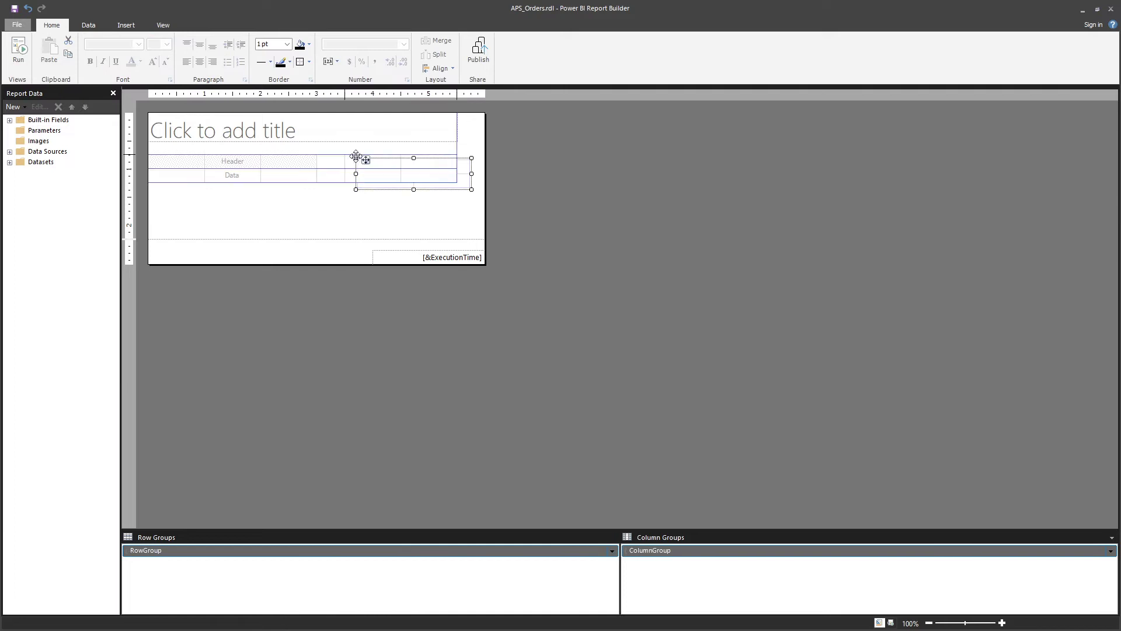
pyautogui.click(351, 204)
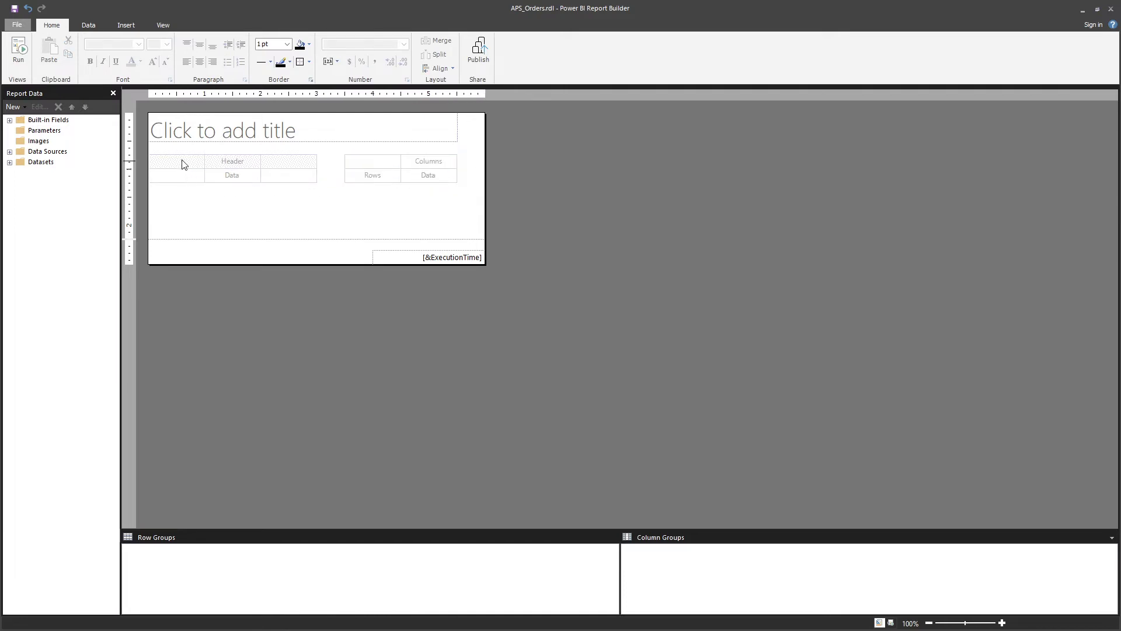
# - Compare the structure and grouping of the blank table and the blank matrix by selecting each in turn
pyautogui.click(205, 185)
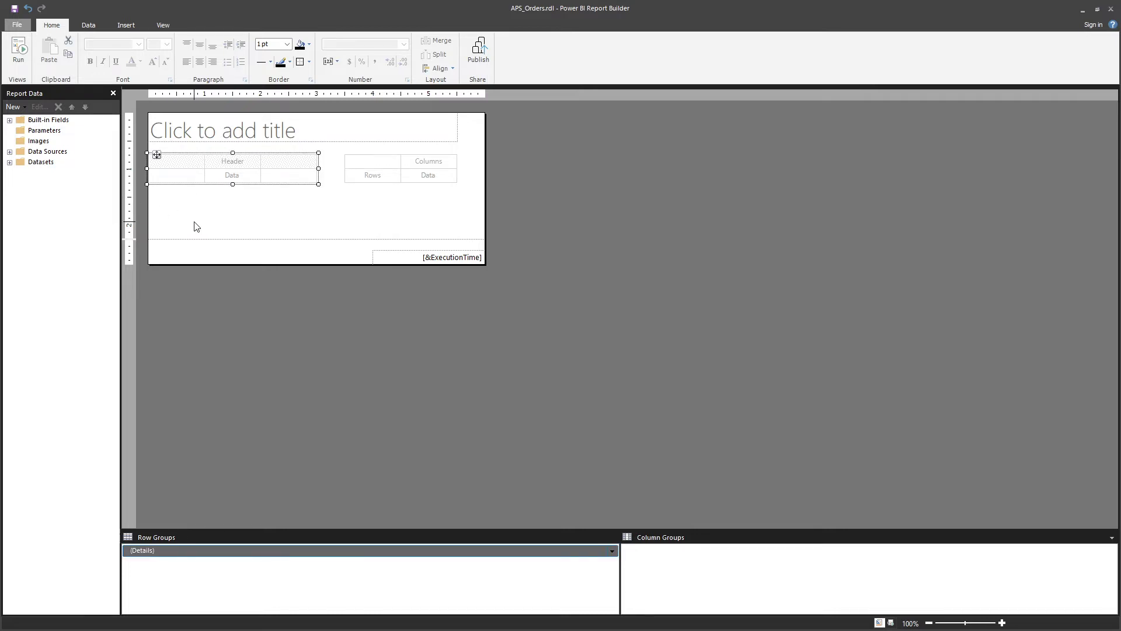
pyautogui.click(346, 219)
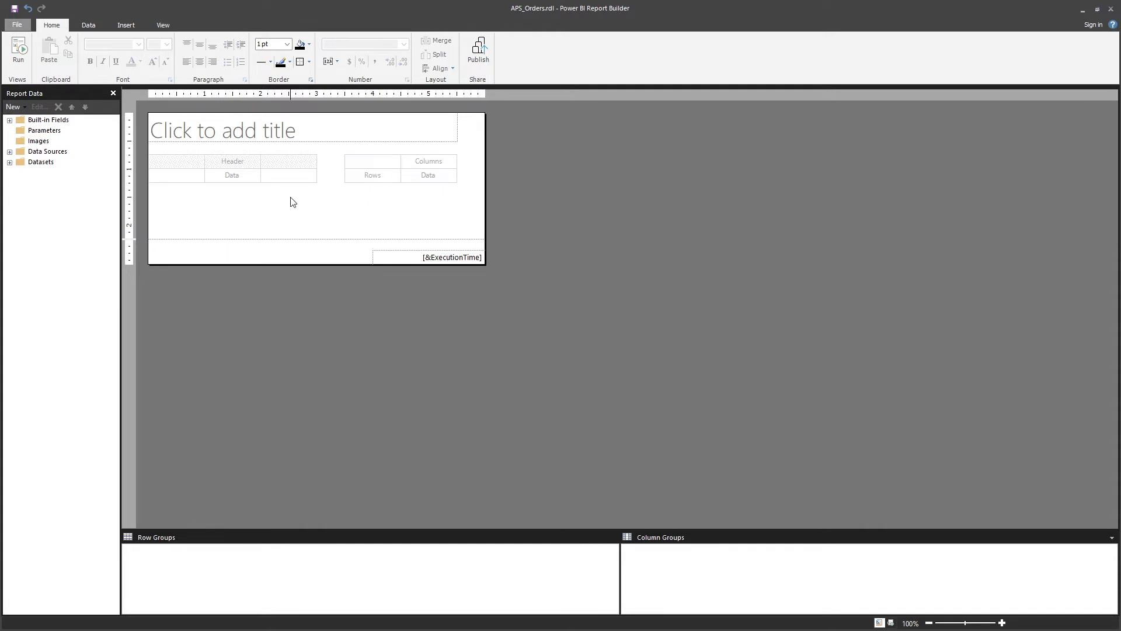
pyautogui.click(363, 160)
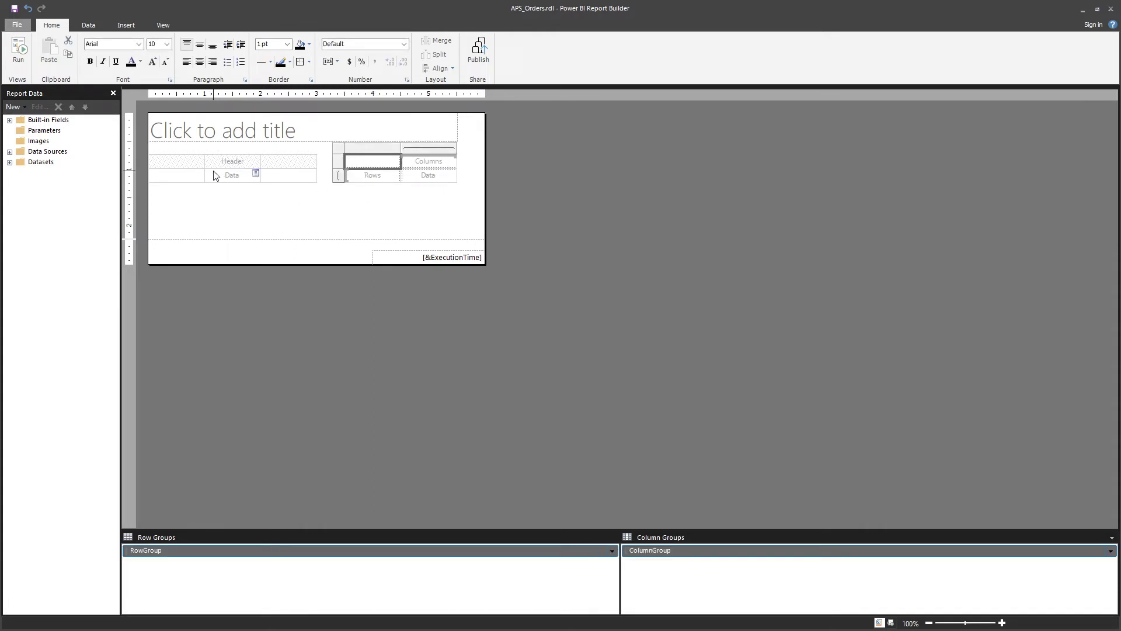
pyautogui.click(160, 160)
pyautogui.click(151, 154)
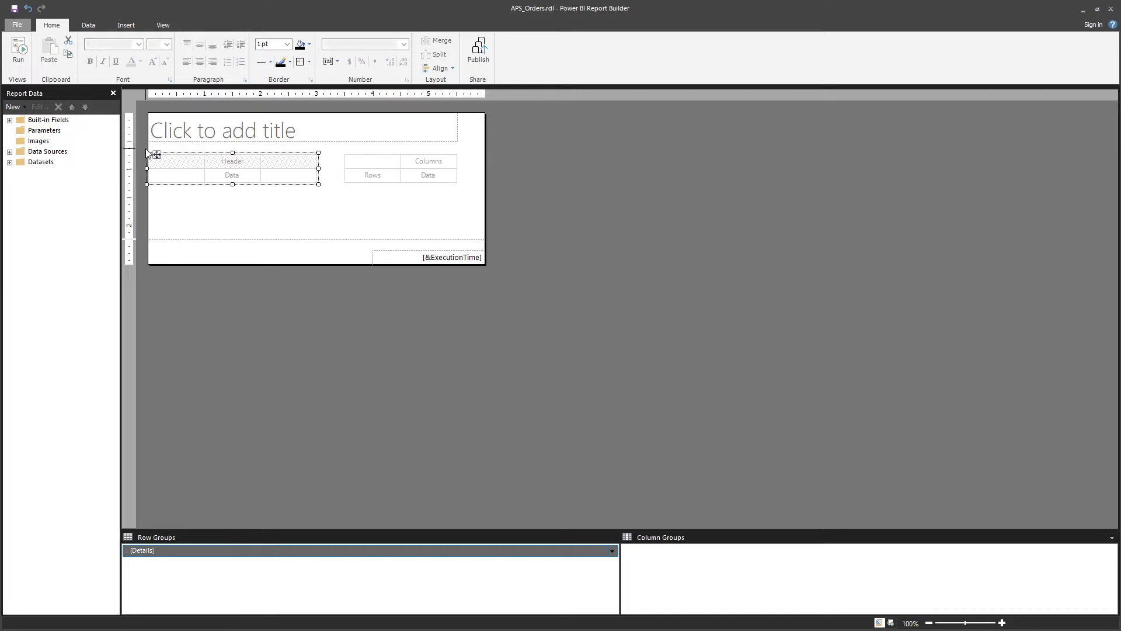
pyautogui.click(346, 162)
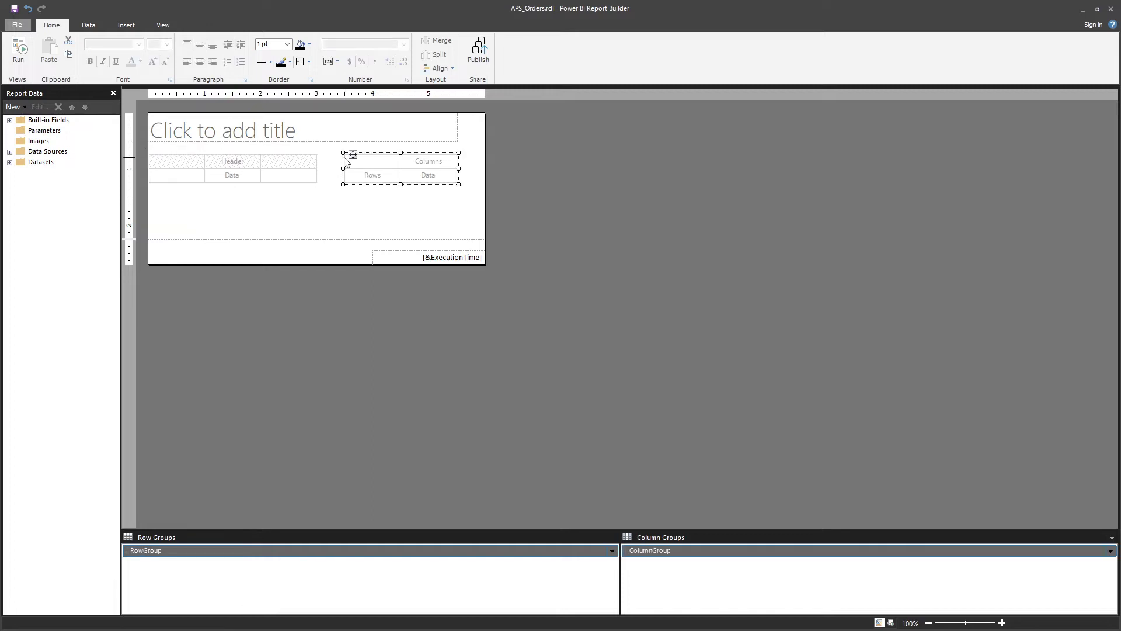
pyautogui.click(176, 164)
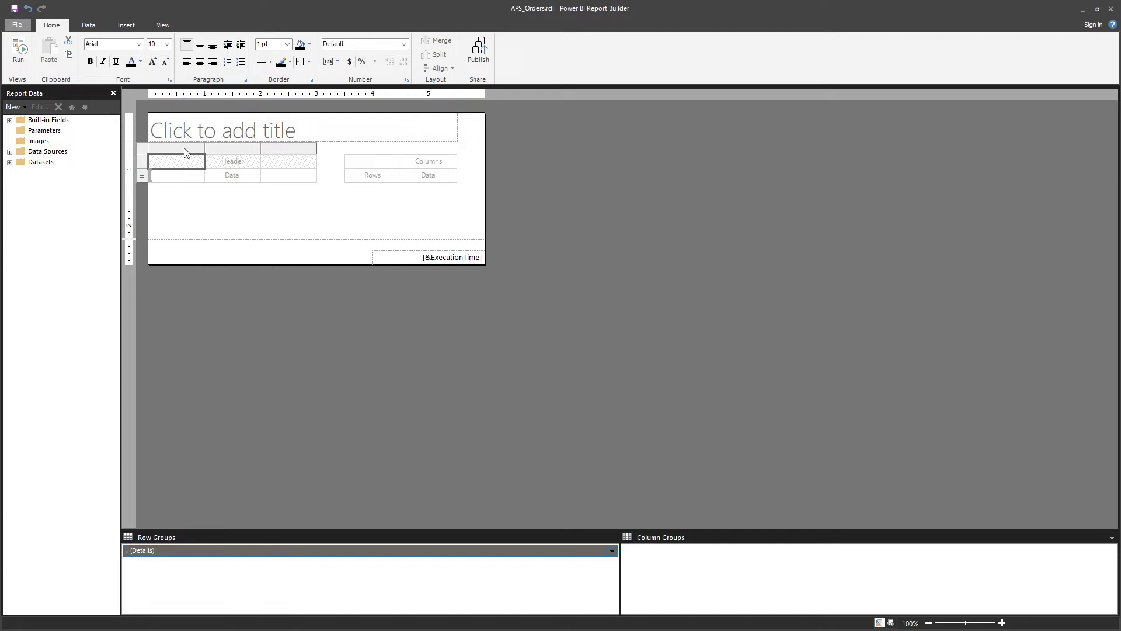
# - Review the commands available for the table's header row and first column
pyautogui.rightClick(145, 166)
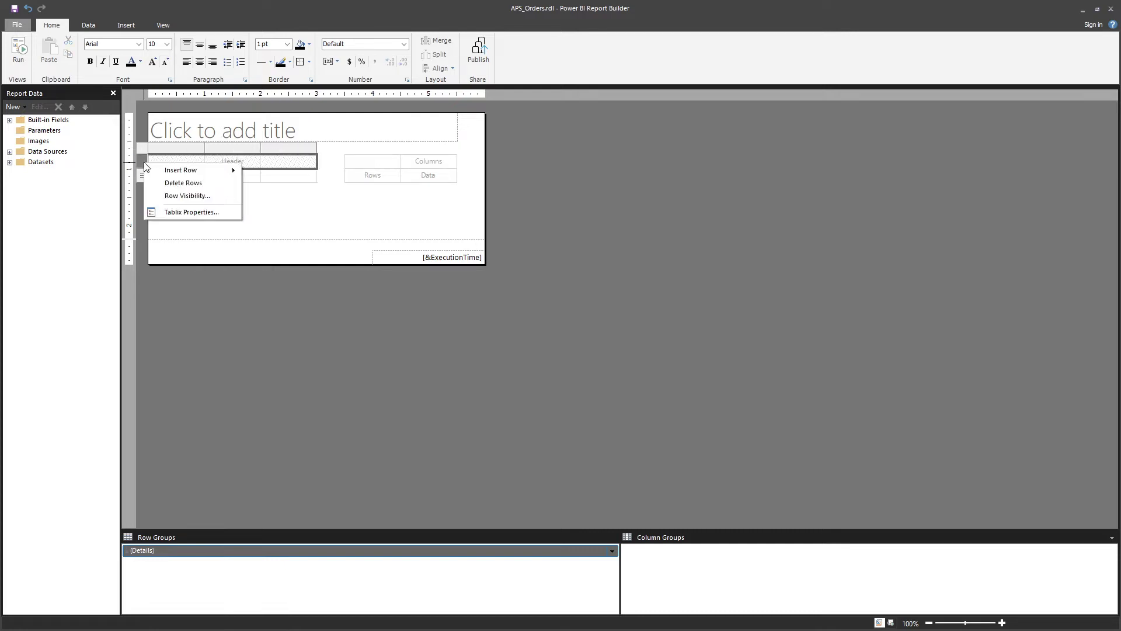
pyautogui.rightClick(144, 149)
pyautogui.rightClick(174, 150)
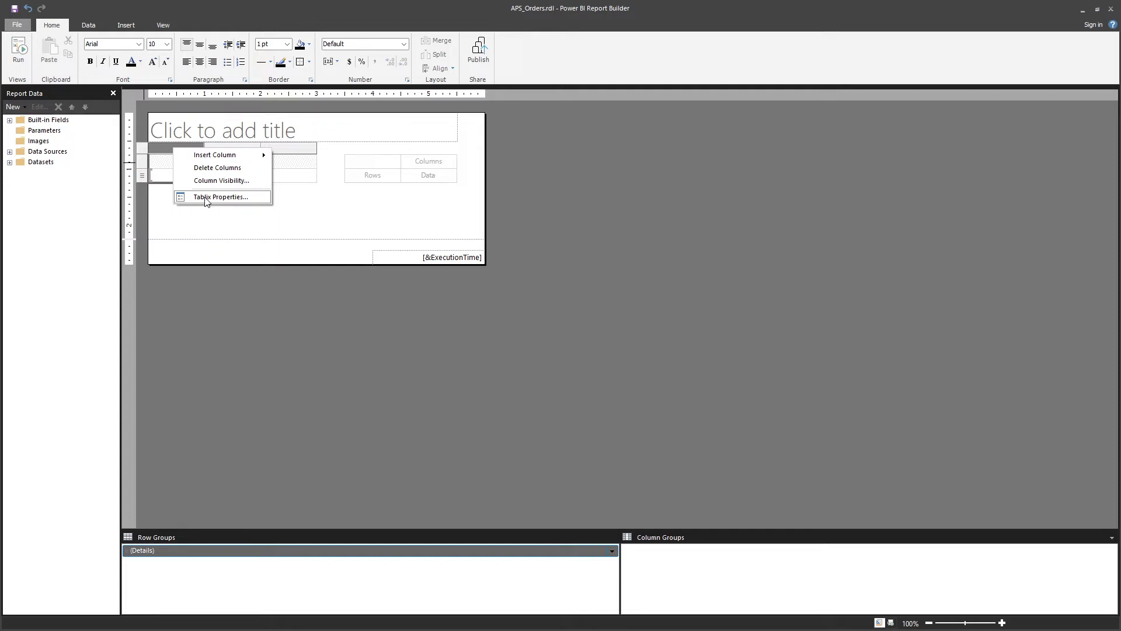
# - View the Tablix Properties of the matrix and of the table without changing any settings
pyautogui.click(376, 174)
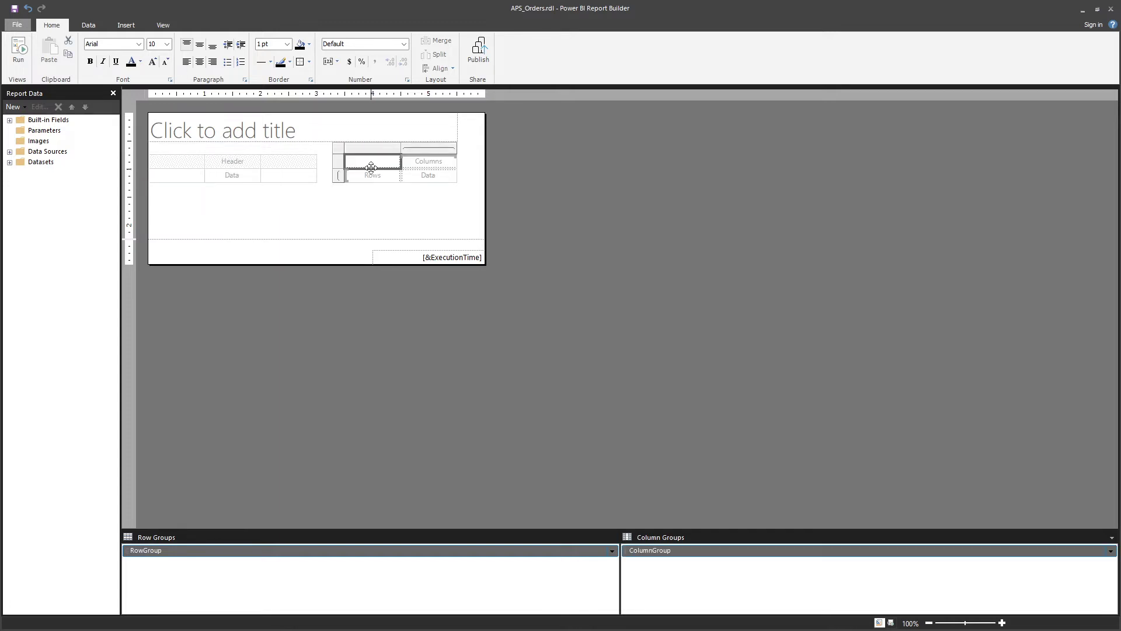
pyautogui.rightClick(342, 151)
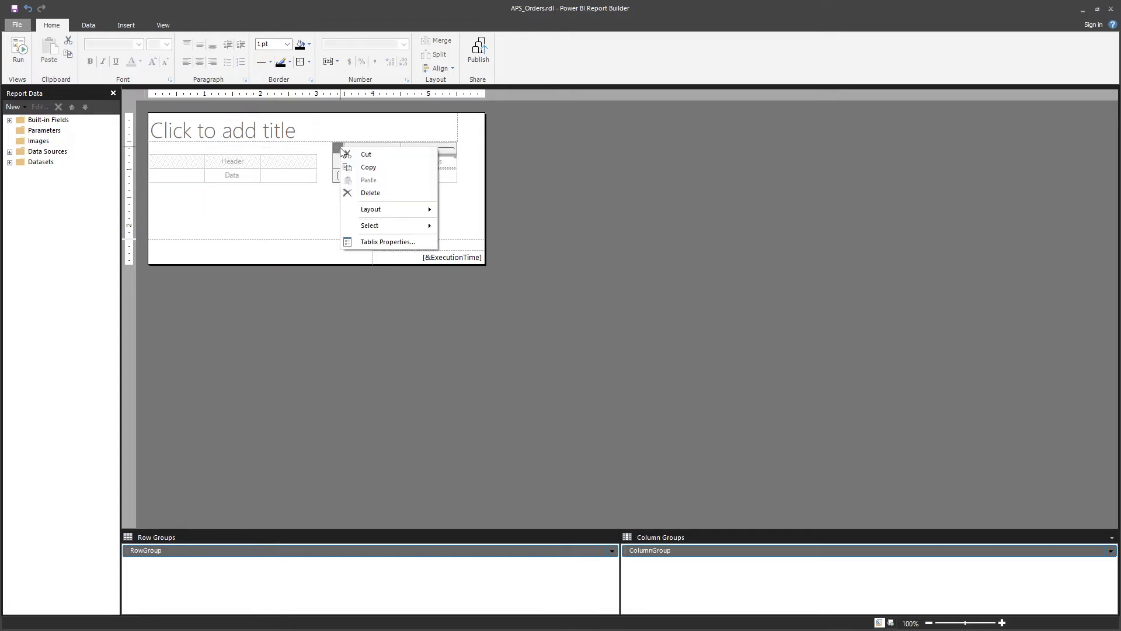
pyautogui.click(368, 242)
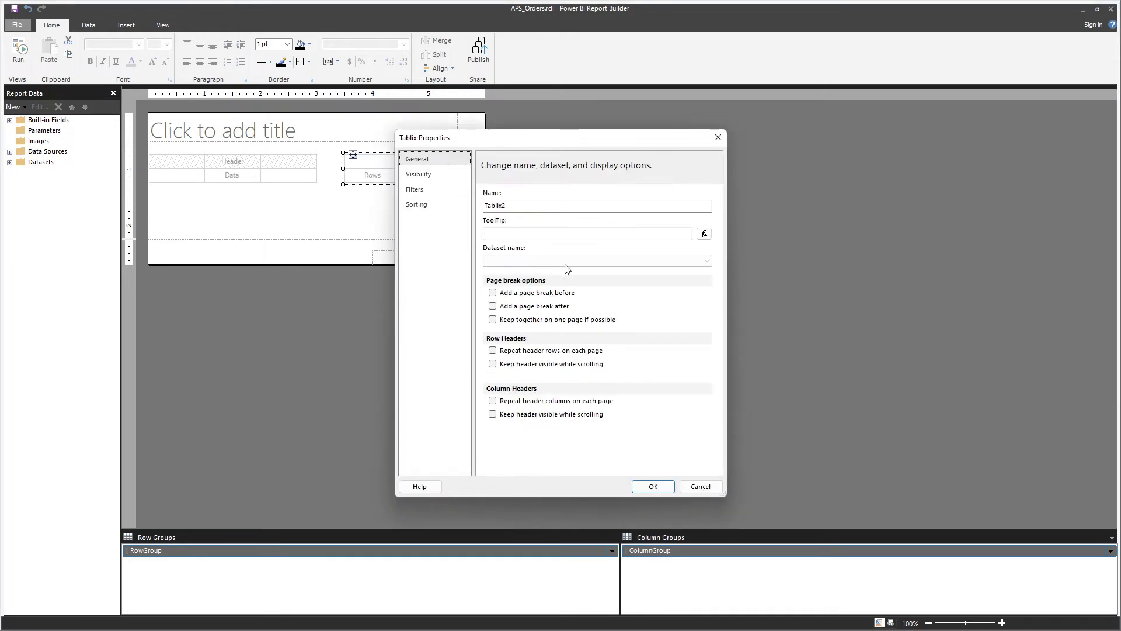
pyautogui.click(700, 486)
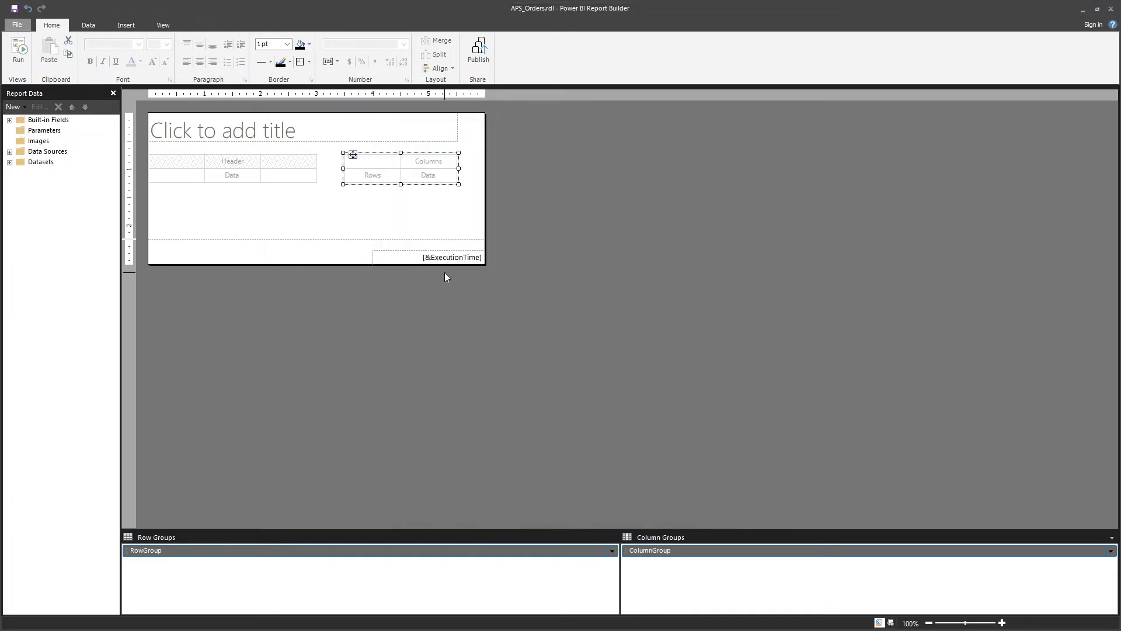
pyautogui.rightClick(179, 169)
pyautogui.rightClick(153, 148)
pyautogui.click(195, 200)
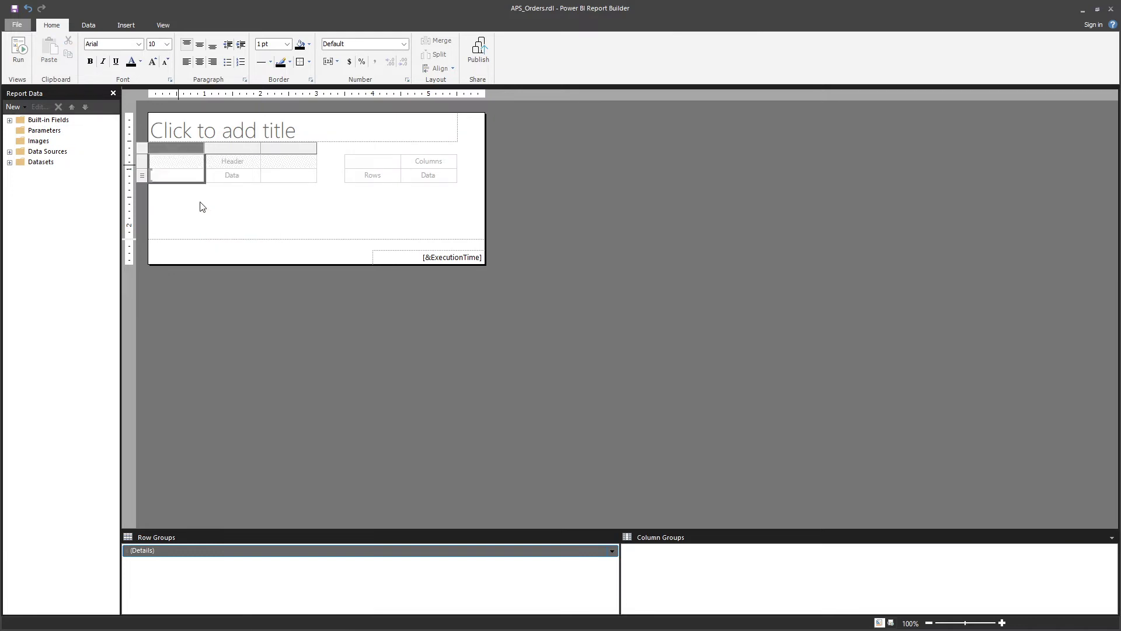
pyautogui.click(701, 487)
# - Delete both the table and the matrix from the report body
pyautogui.click(462, 191)
pyautogui.moveTo(469, 210); pyautogui.dragTo(118, 153)
pyautogui.press('Delete')
# - Insert a blank table in the middle of the empty report body and delete it again
pyautogui.rightClick(243, 176)
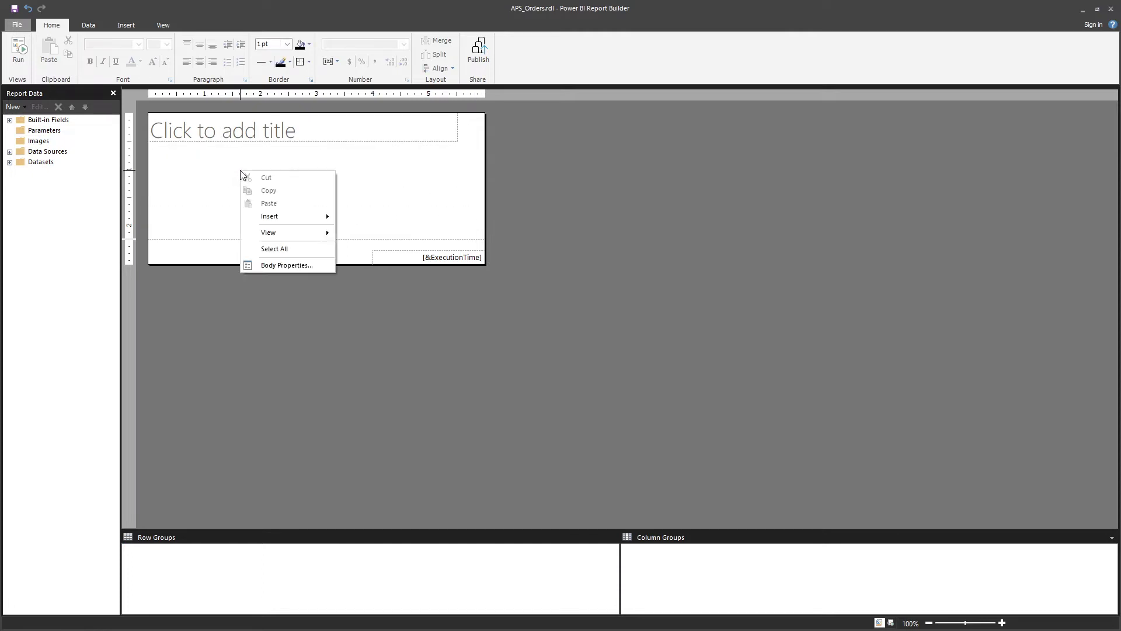
pyautogui.moveTo(295, 217)
pyautogui.click(351, 243)
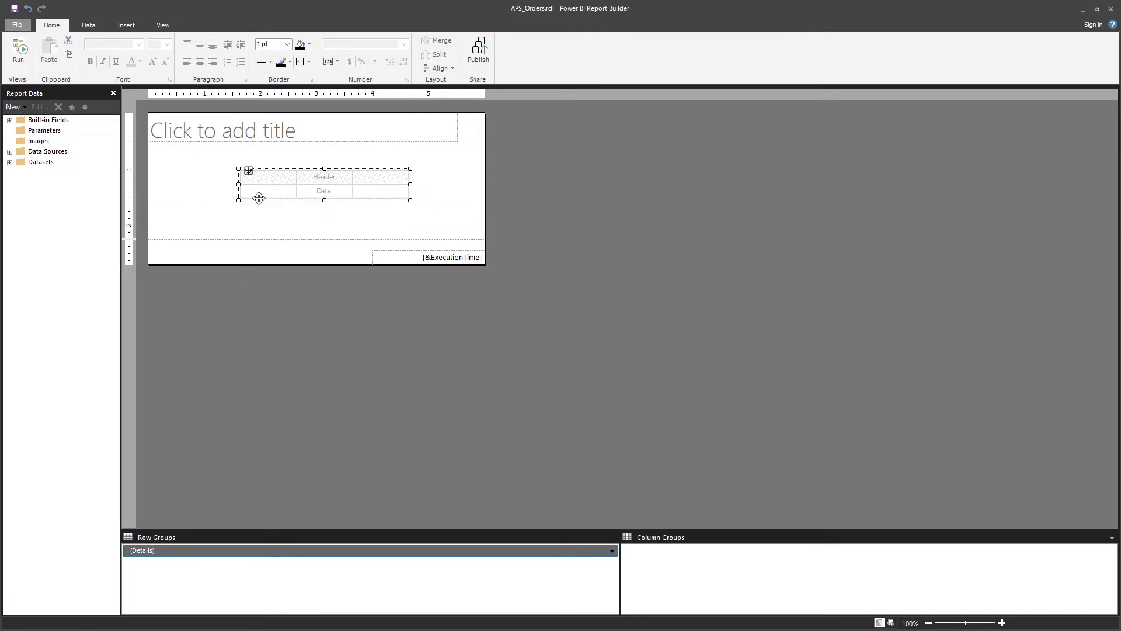
pyautogui.press('Delete')
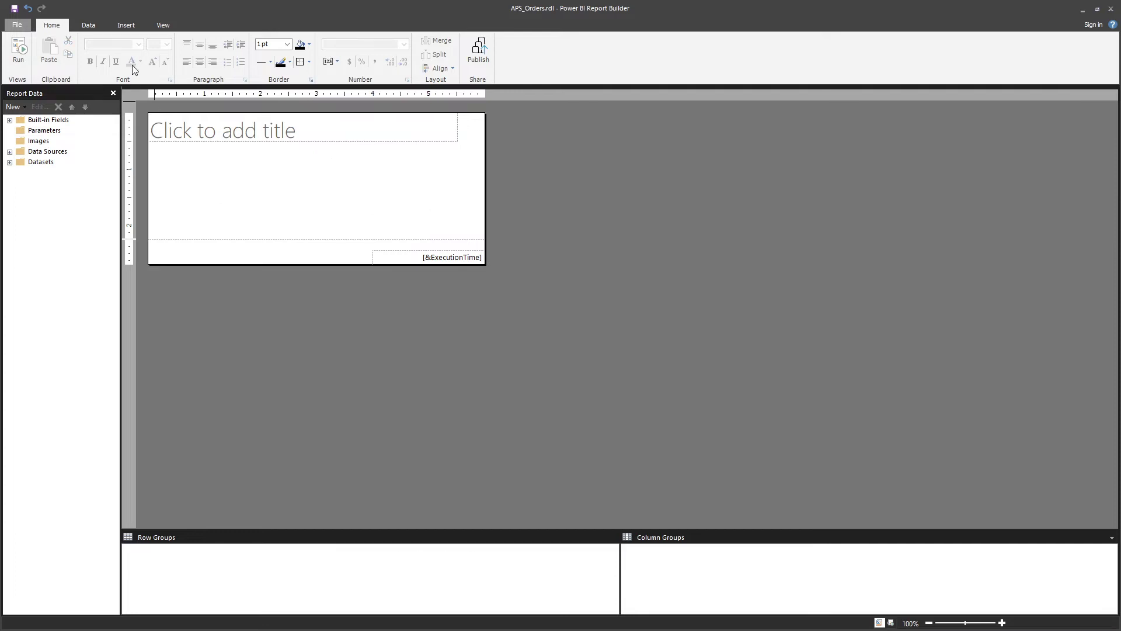
# - Start a new table with the Table Wizard, using the existing Orders dataset
pyautogui.click(125, 25)
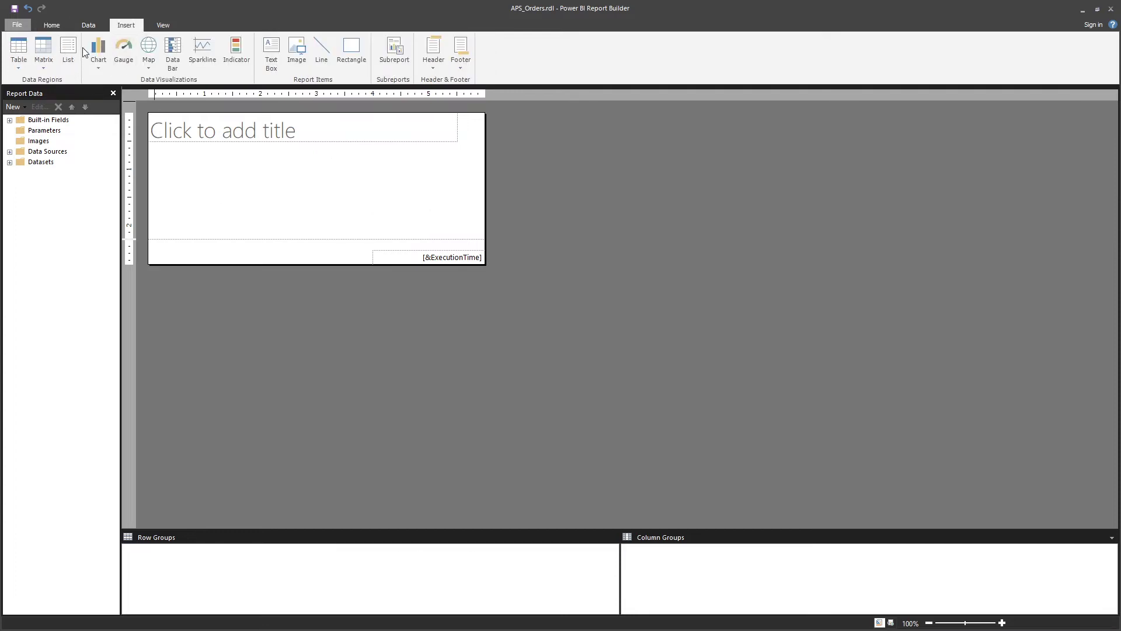
pyautogui.click(23, 71)
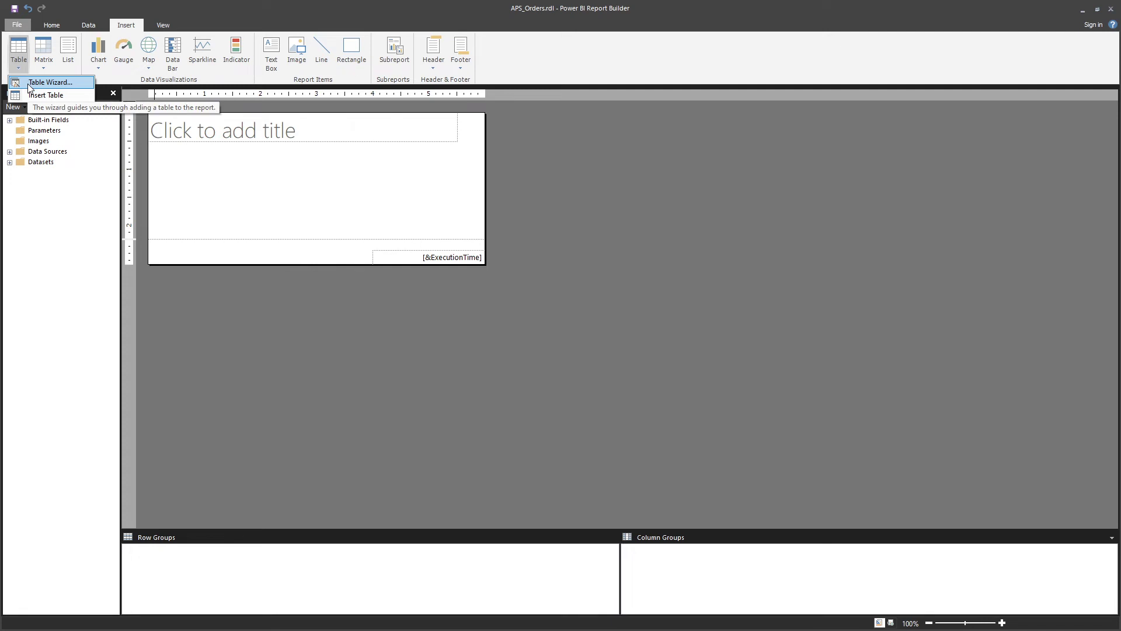
pyautogui.click(19, 63)
pyautogui.click(43, 65)
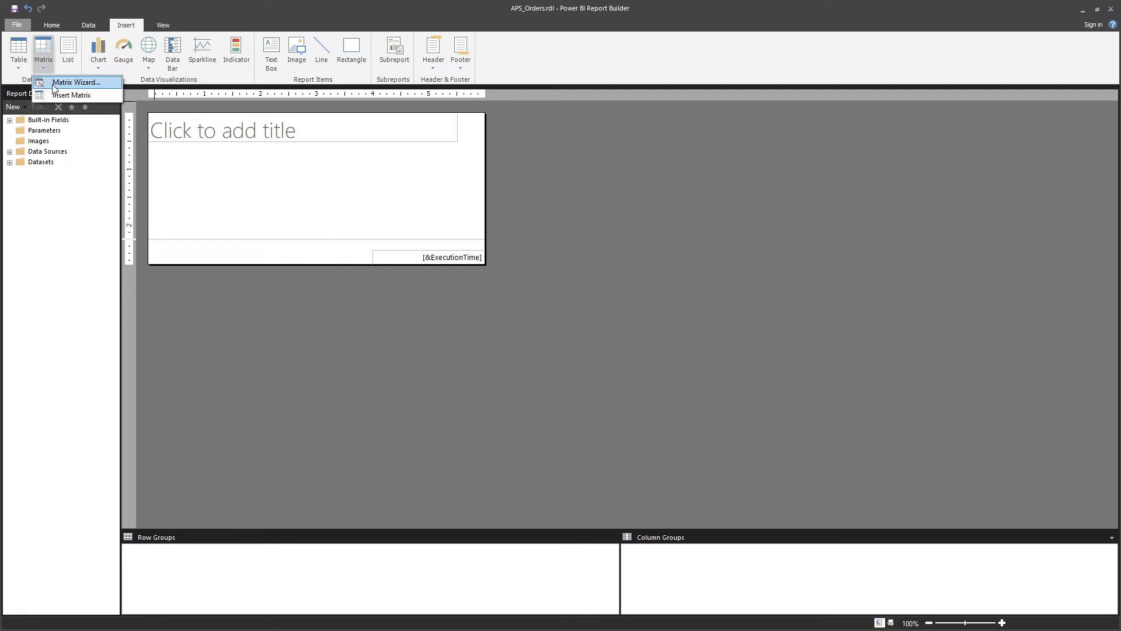
pyautogui.click(18, 63)
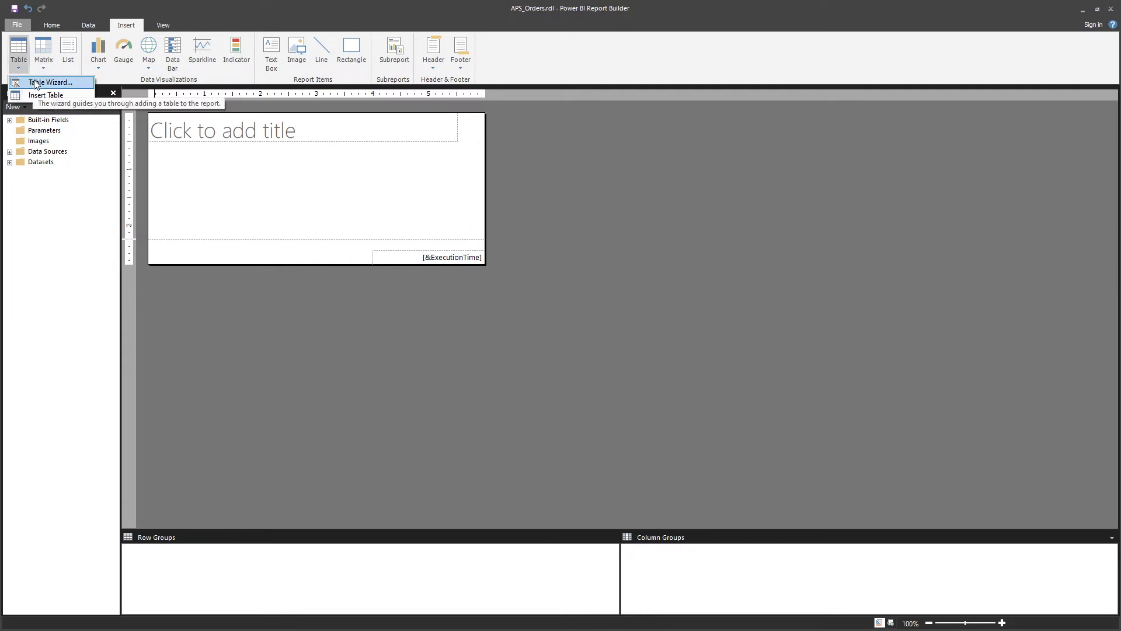
pyautogui.click(35, 83)
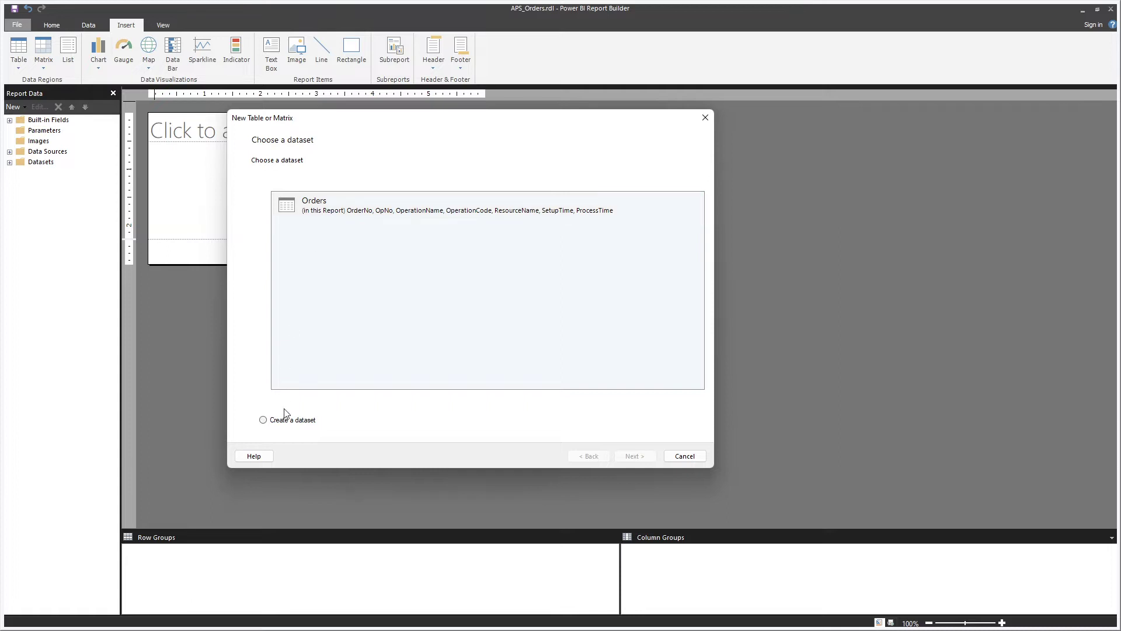
pyautogui.click(356, 215)
pyautogui.click(638, 458)
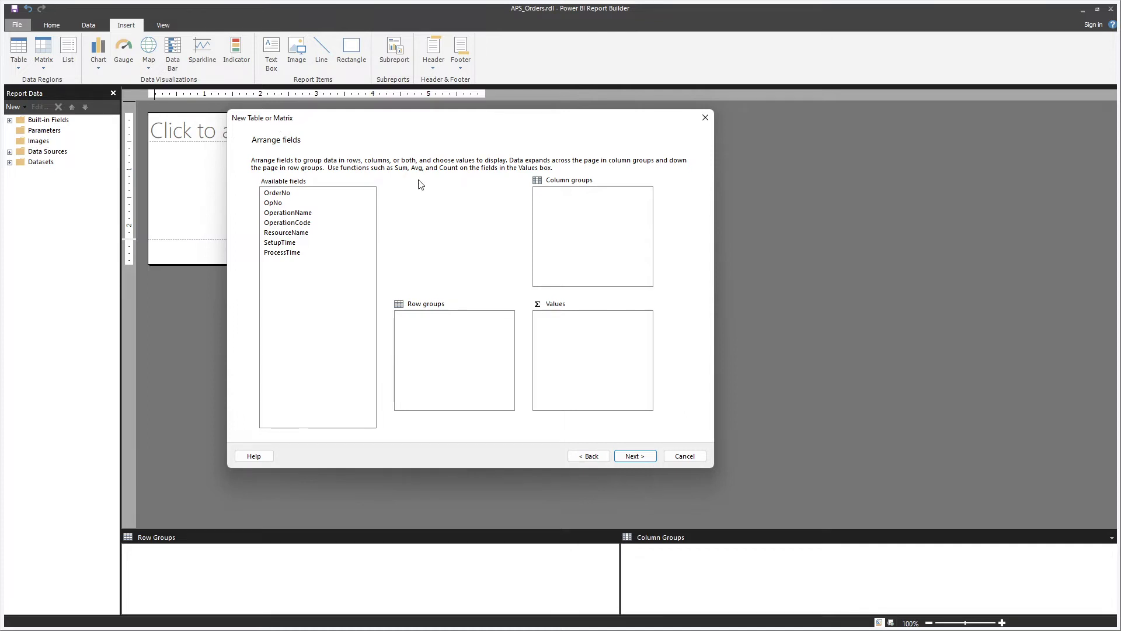
# - Add the OrderNo, OperationName, ResourceName and ProcessTime fields to the table's values, in that order
pyautogui.moveTo(284, 198); pyautogui.dragTo(581, 338)
pyautogui.click(278, 213)
pyautogui.moveTo(278, 214); pyautogui.dragTo(573, 348)
pyautogui.moveTo(289, 233); pyautogui.dragTo(550, 344)
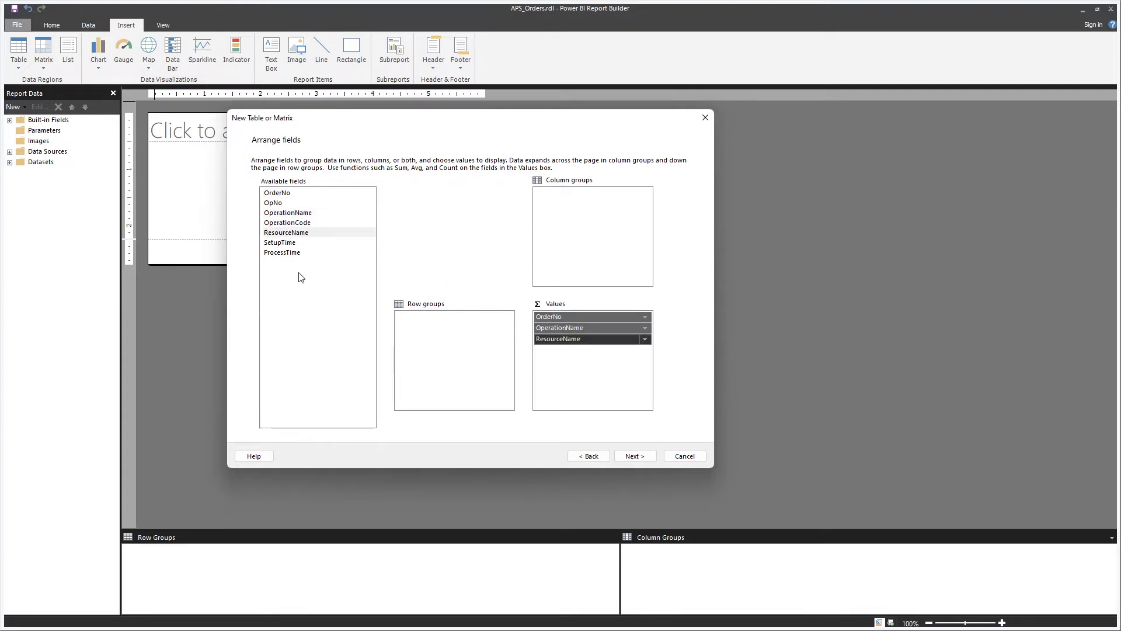
pyautogui.moveTo(266, 255); pyautogui.dragTo(575, 374)
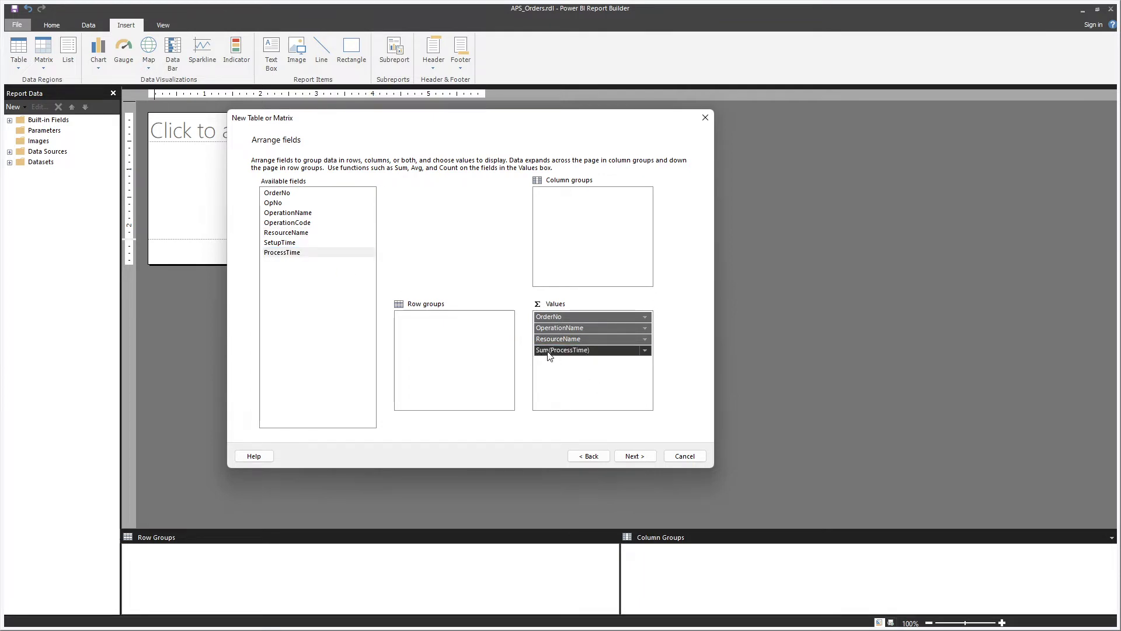
# - Remove the Sum aggregation from the ProcessTime value and finish the Table Wizard with the default layout
pyautogui.click(644, 351)
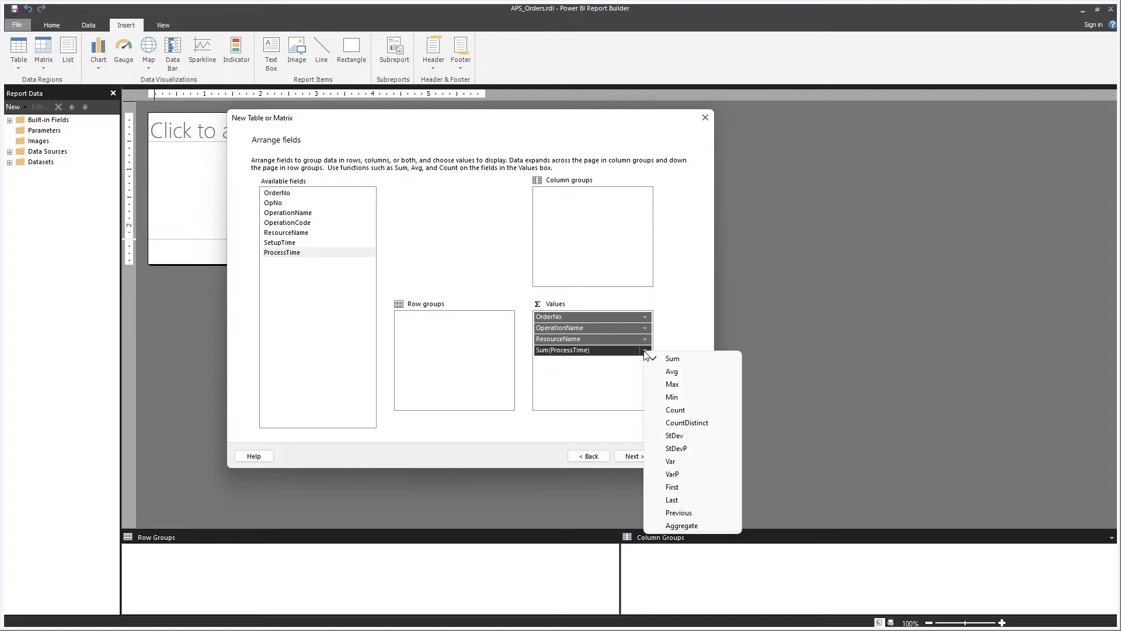
pyautogui.click(676, 359)
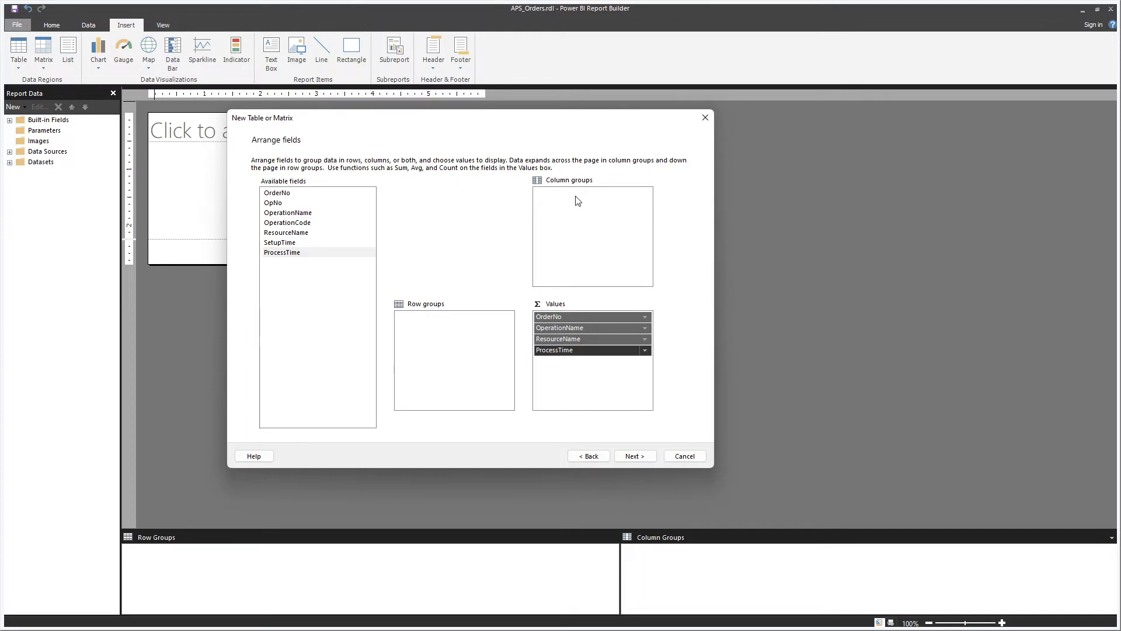
pyautogui.click(646, 461)
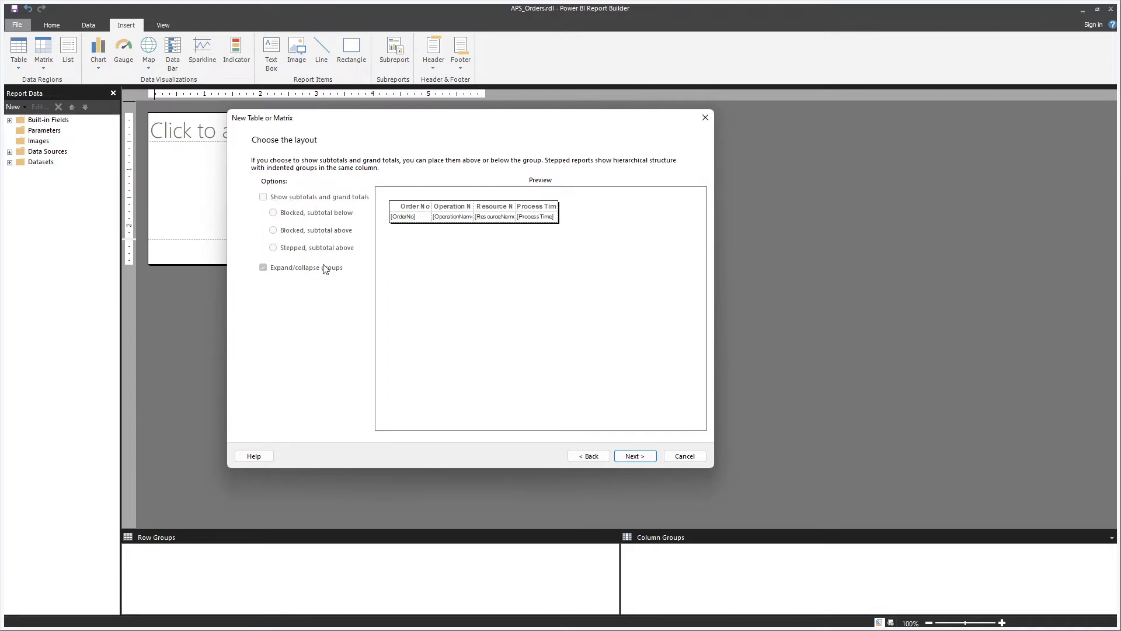
pyautogui.click(628, 459)
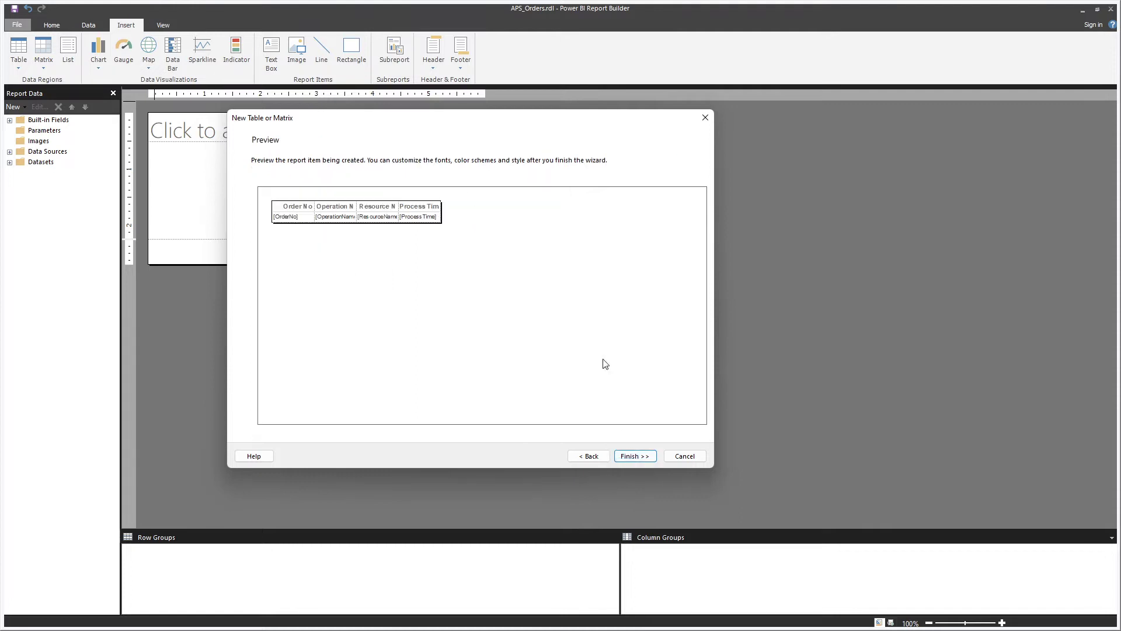
pyautogui.click(631, 456)
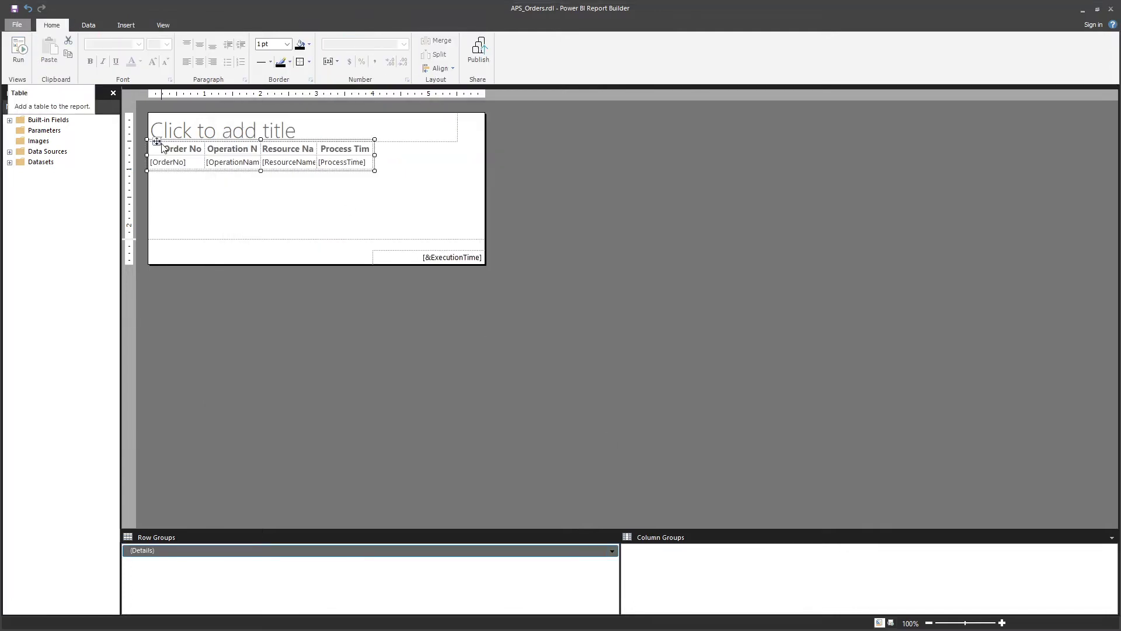
# - Move the table lower beneath the title and widen the Operation Name, Resource Name and Process Time columns to fit their headers
pyautogui.moveTo(157, 144); pyautogui.dragTo(157, 171)
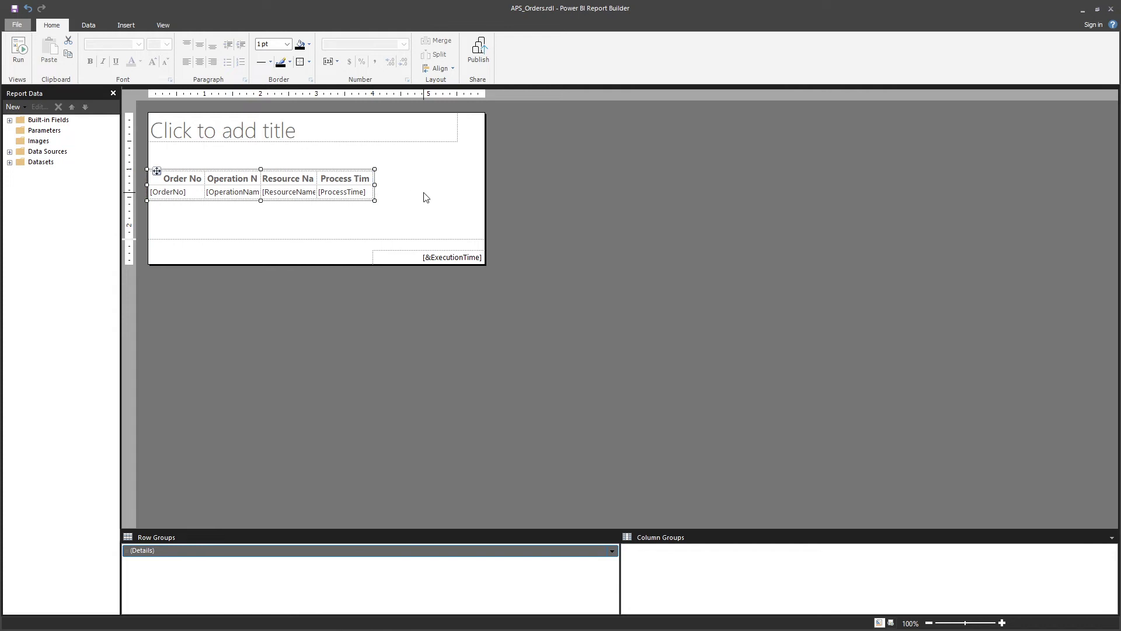
pyautogui.click(289, 192)
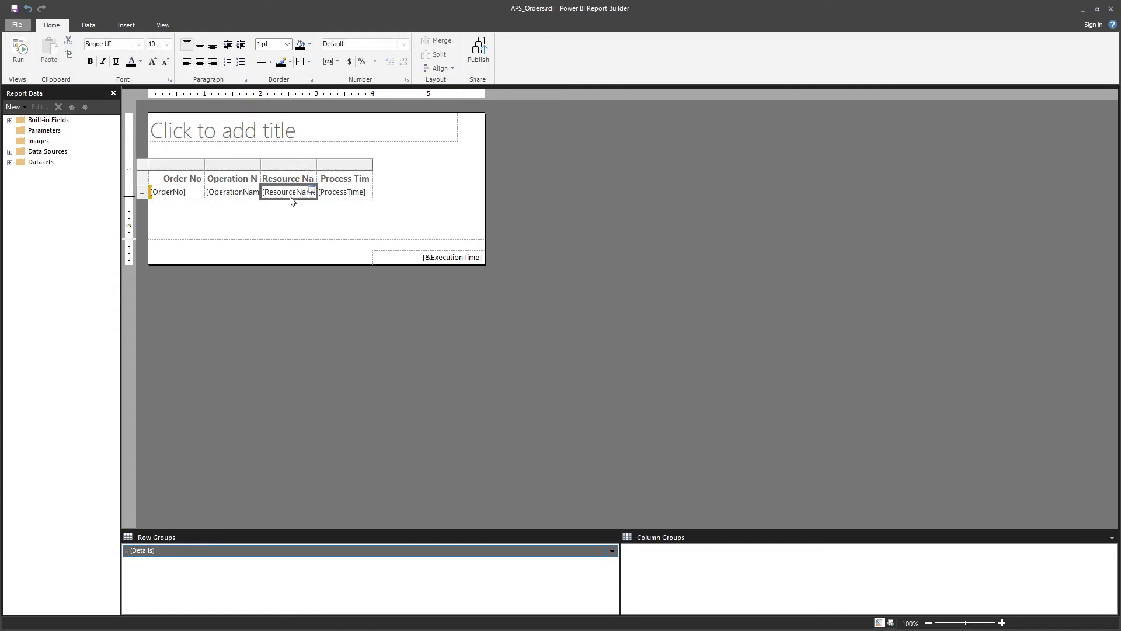
pyautogui.rightClick(146, 165)
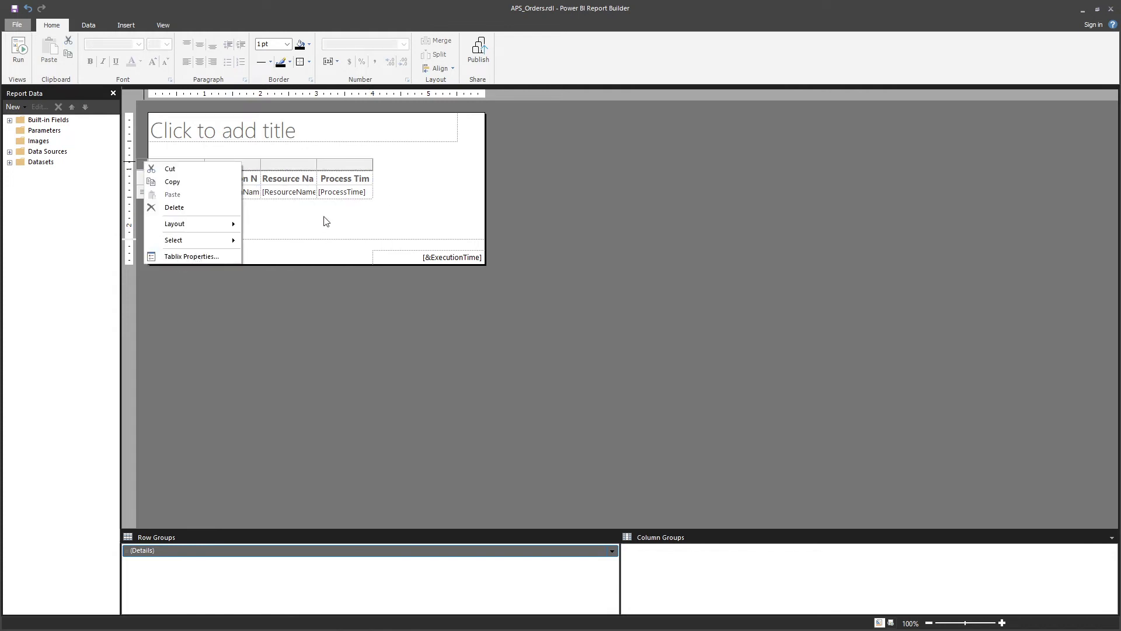
pyautogui.click(342, 192)
pyautogui.click(193, 165)
pyautogui.moveTo(262, 165); pyautogui.dragTo(441, 167)
pyautogui.click(426, 168)
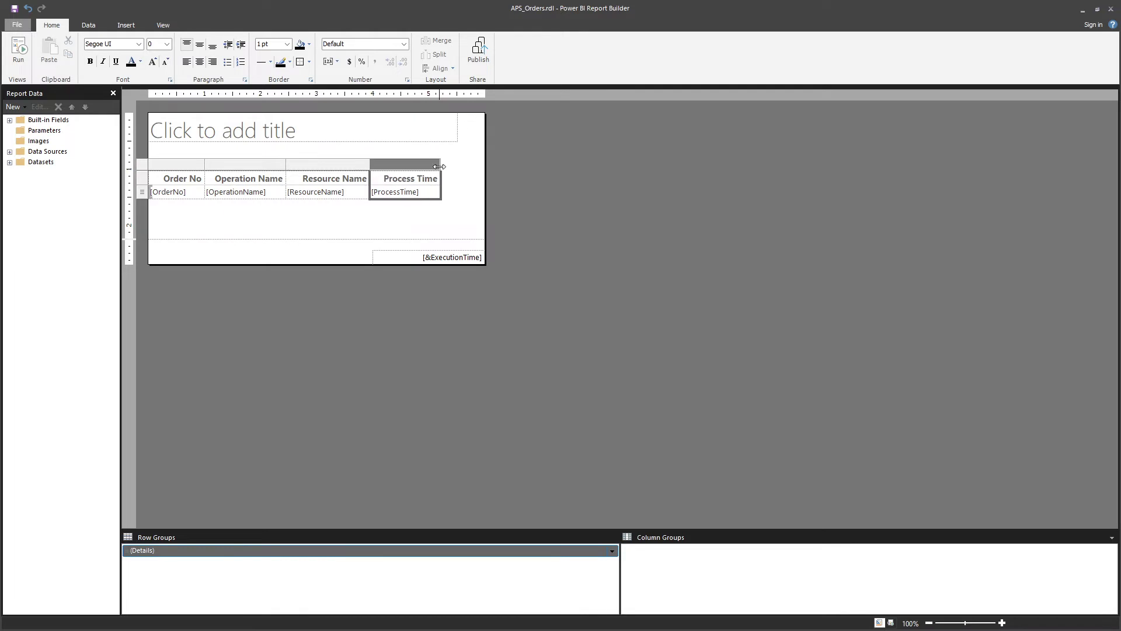
# - Insert an empty column between the Resource Name and Process Time columns
pyautogui.click(442, 188)
pyautogui.click(407, 174)
pyautogui.press('Down')
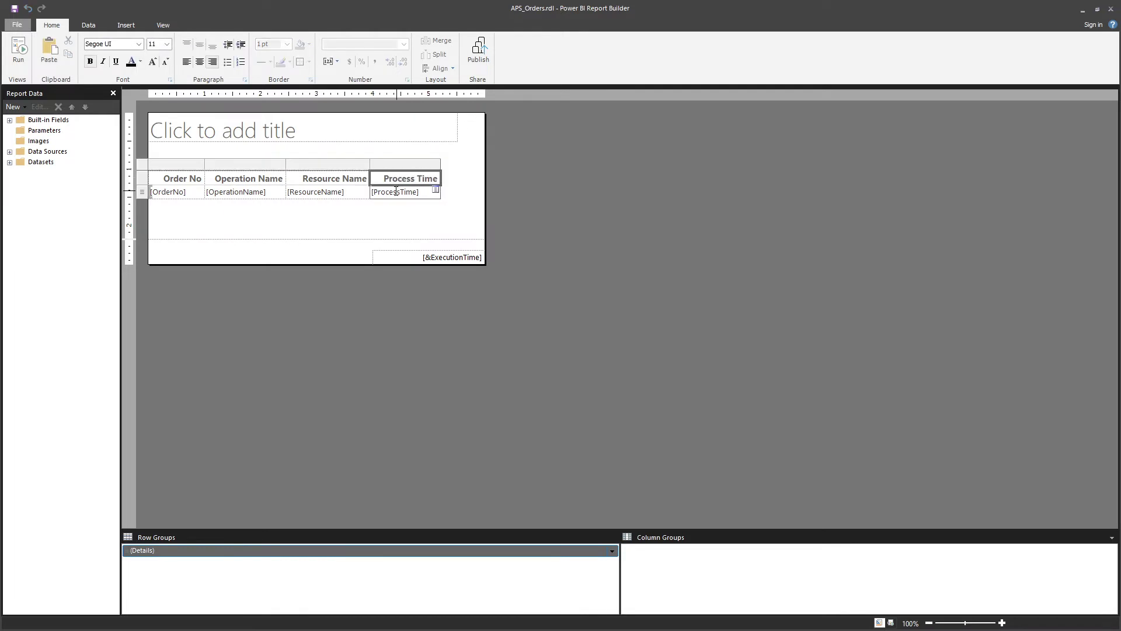
pyautogui.press('Left')
pyautogui.rightClick(393, 170)
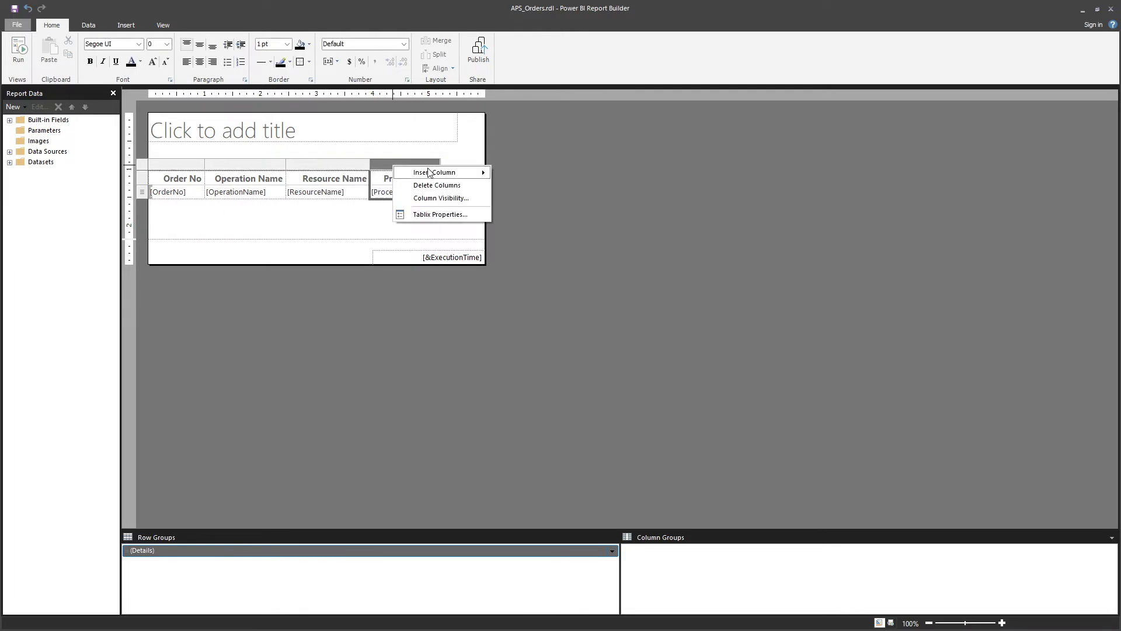
pyautogui.moveTo(429, 172)
pyautogui.click(350, 164)
pyautogui.rightClick(352, 165)
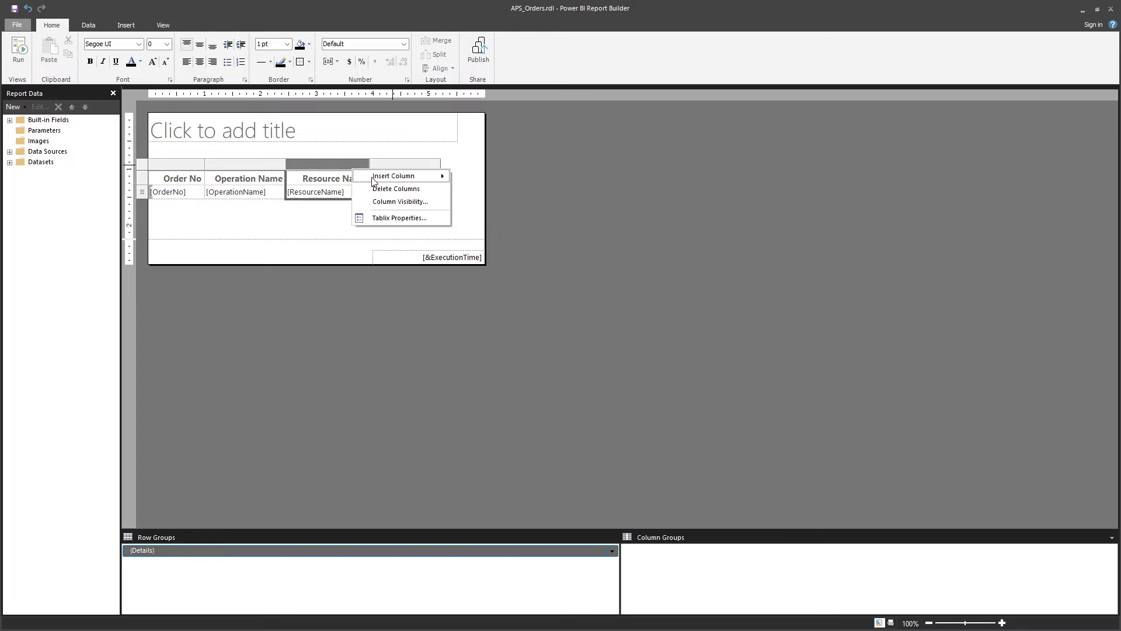
pyautogui.click(473, 190)
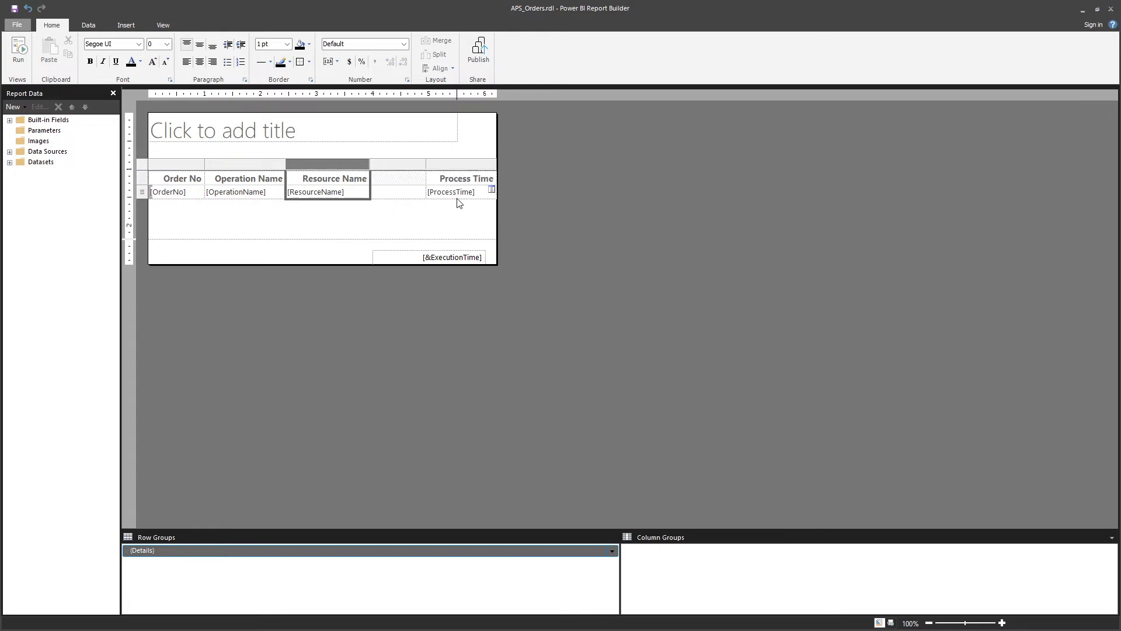
# - Assign the OpNo field to the empty column's data cell, and clear the column's header and data cells again
pyautogui.click(423, 191)
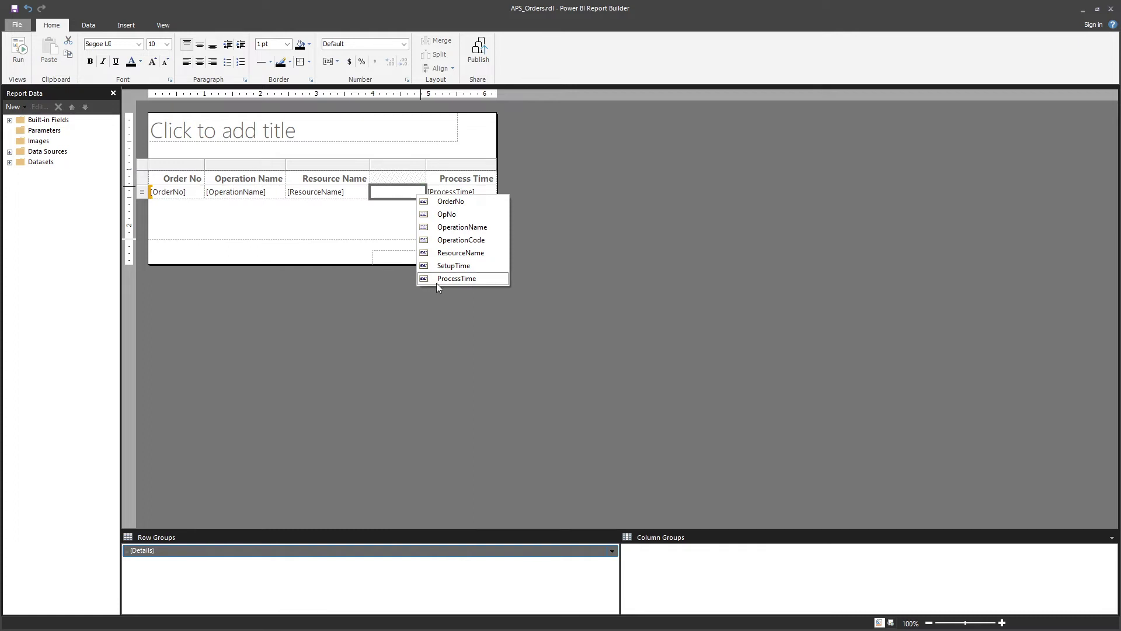
pyautogui.click(349, 233)
pyautogui.click(431, 201)
pyautogui.click(420, 192)
pyautogui.click(421, 193)
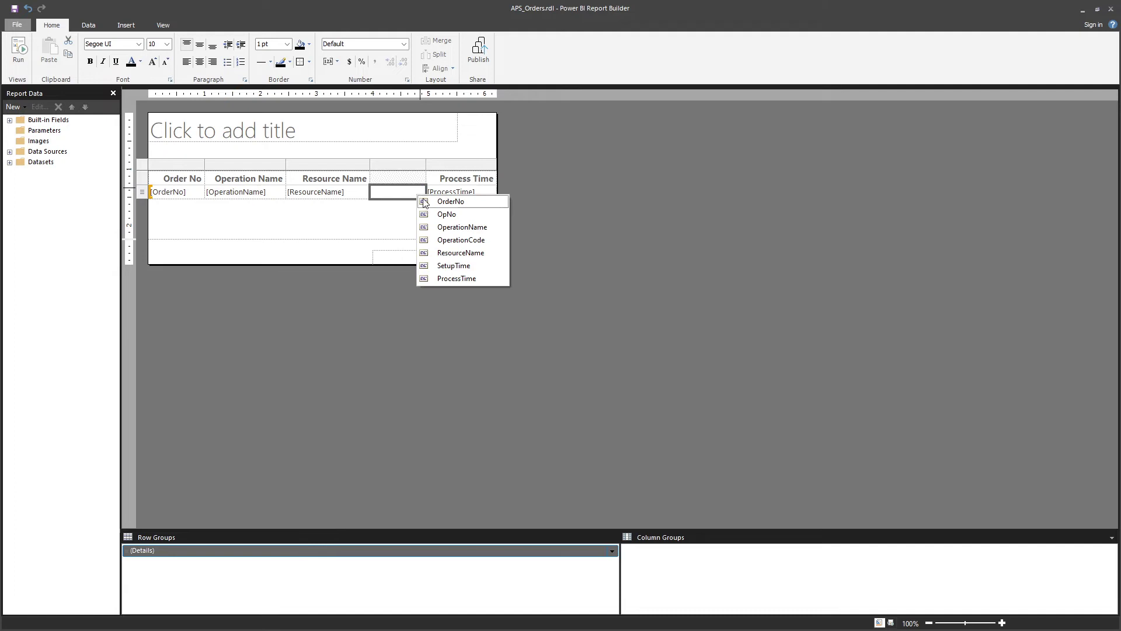
pyautogui.click(439, 222)
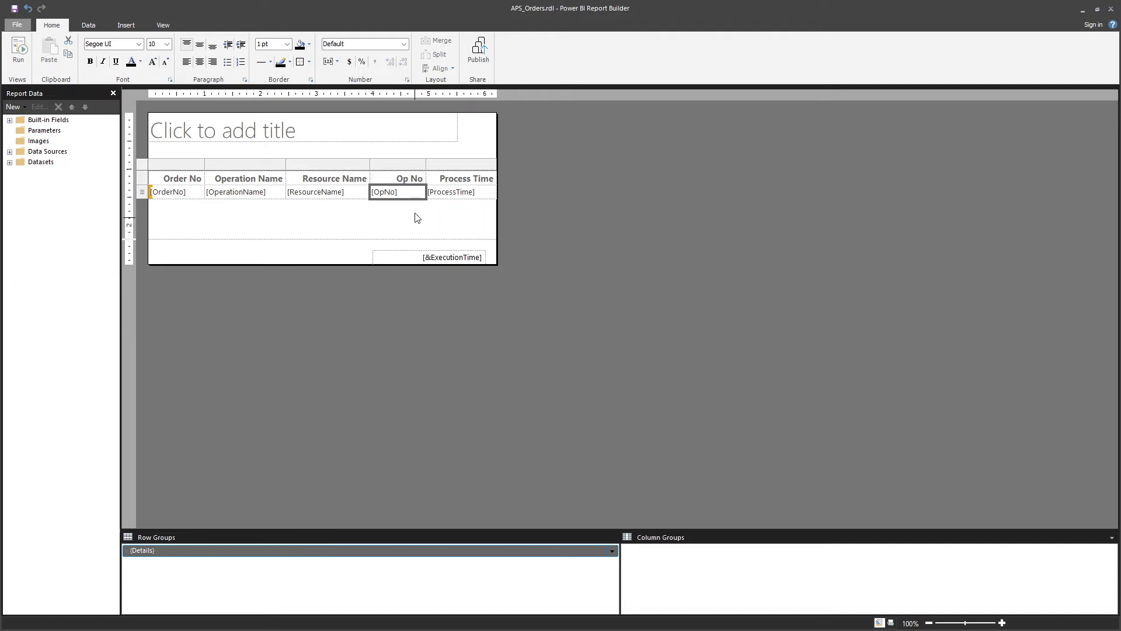
pyautogui.moveTo(386, 181); pyautogui.dragTo(388, 194)
pyautogui.press('Delete')
# - Add OpNo from the Orders dataset to the empty column and insert a SetupTime column before Process Time
pyautogui.click(10, 162)
pyautogui.moveTo(56, 194); pyautogui.dragTo(392, 193)
pyautogui.moveTo(83, 203); pyautogui.dragTo(413, 184)
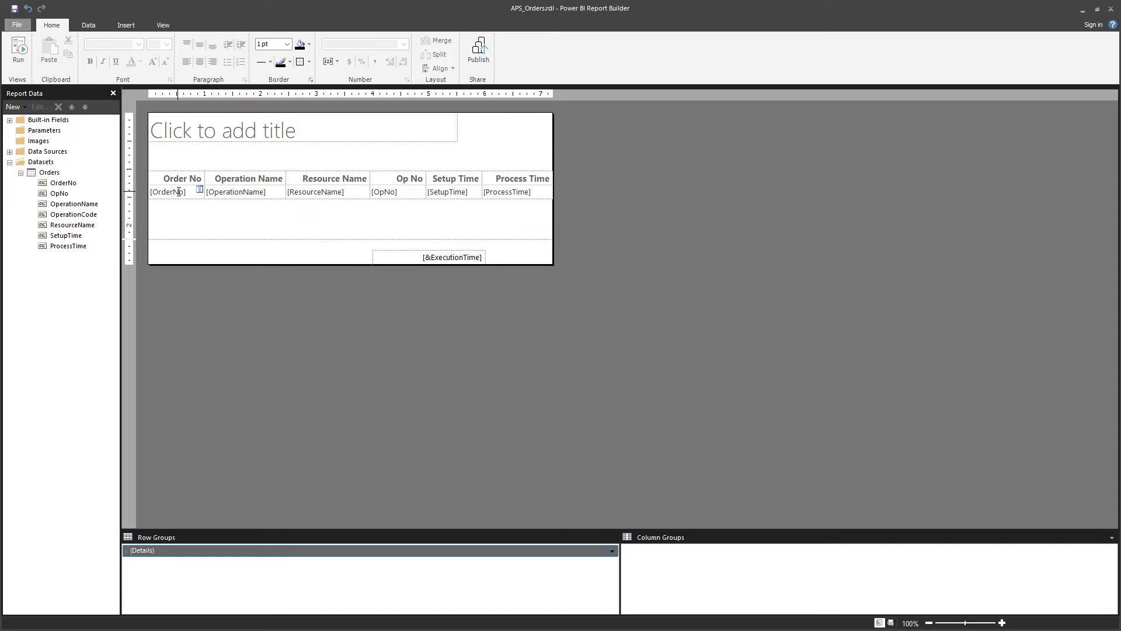
# - Centre the text of the table's header row horizontally and increase its font size to 12
pyautogui.click(158, 182)
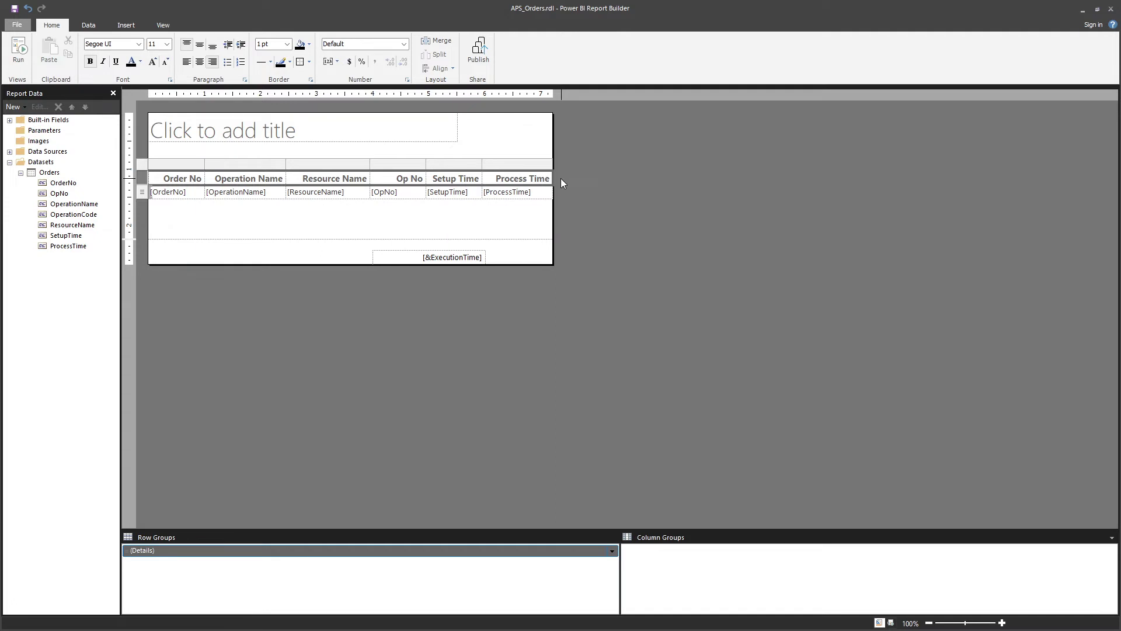
pyautogui.click(199, 63)
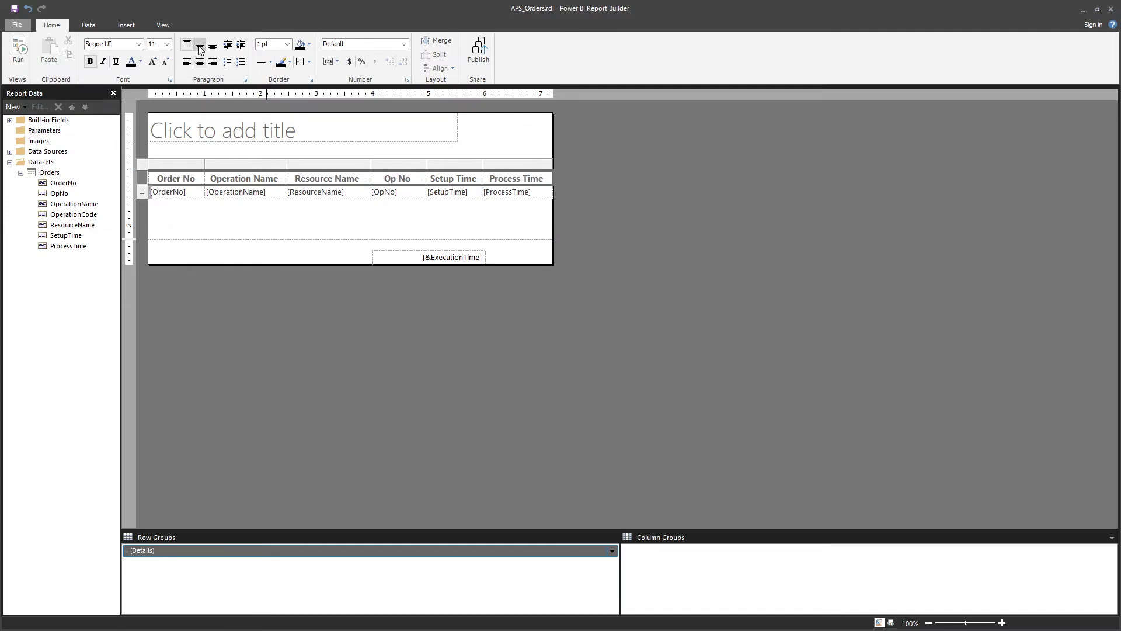
pyautogui.click(152, 61)
# - Centre the text of all the fields in the table's data row horizontally
pyautogui.click(170, 192)
pyautogui.click(177, 192)
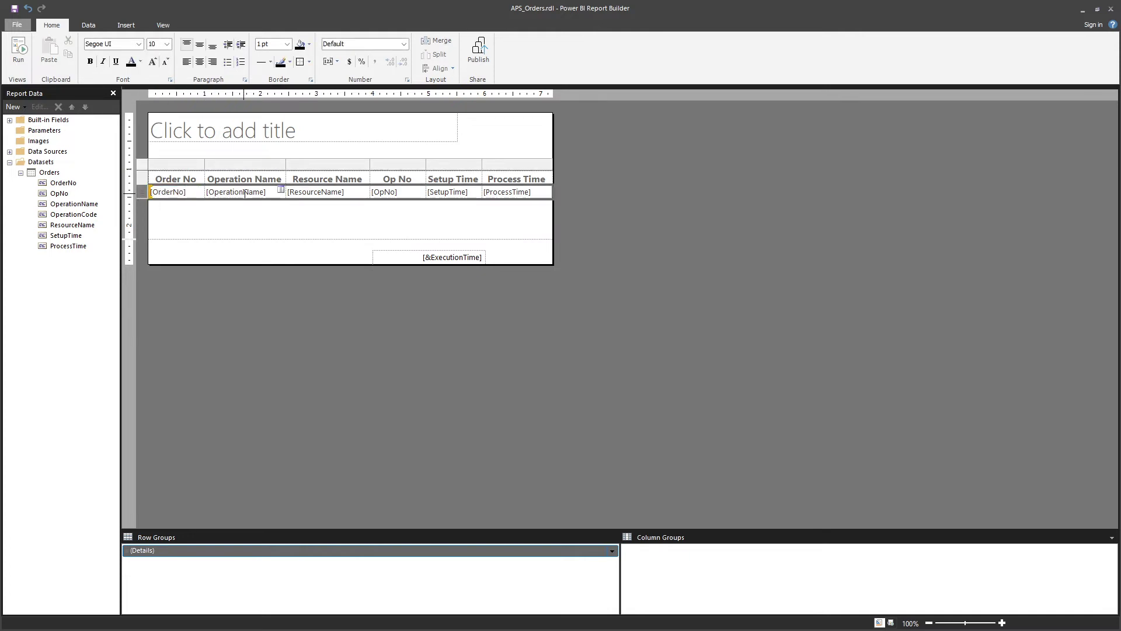
pyautogui.click(199, 61)
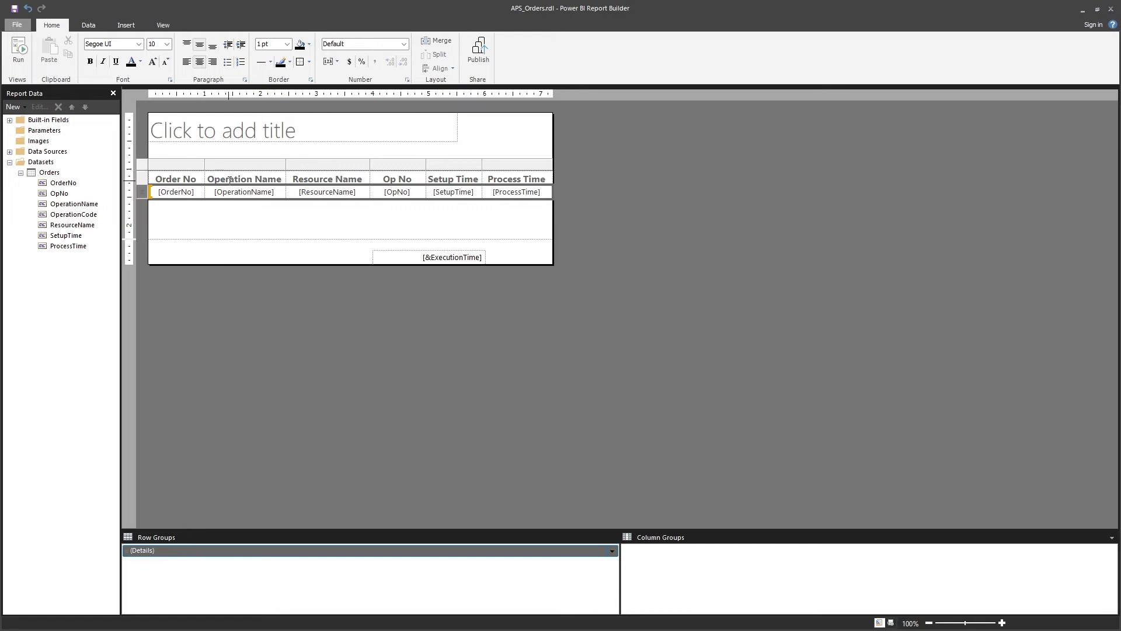
pyautogui.click(267, 226)
pyautogui.doubleClick(497, 193)
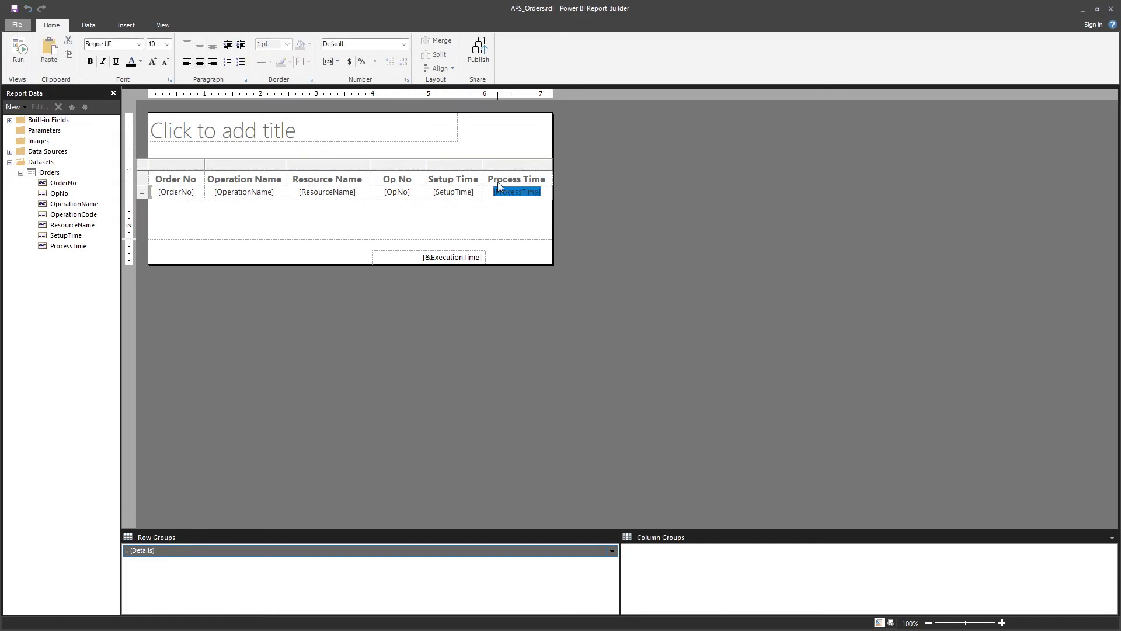
pyautogui.moveTo(511, 186); pyautogui.dragTo(177, 194)
pyautogui.click(308, 216)
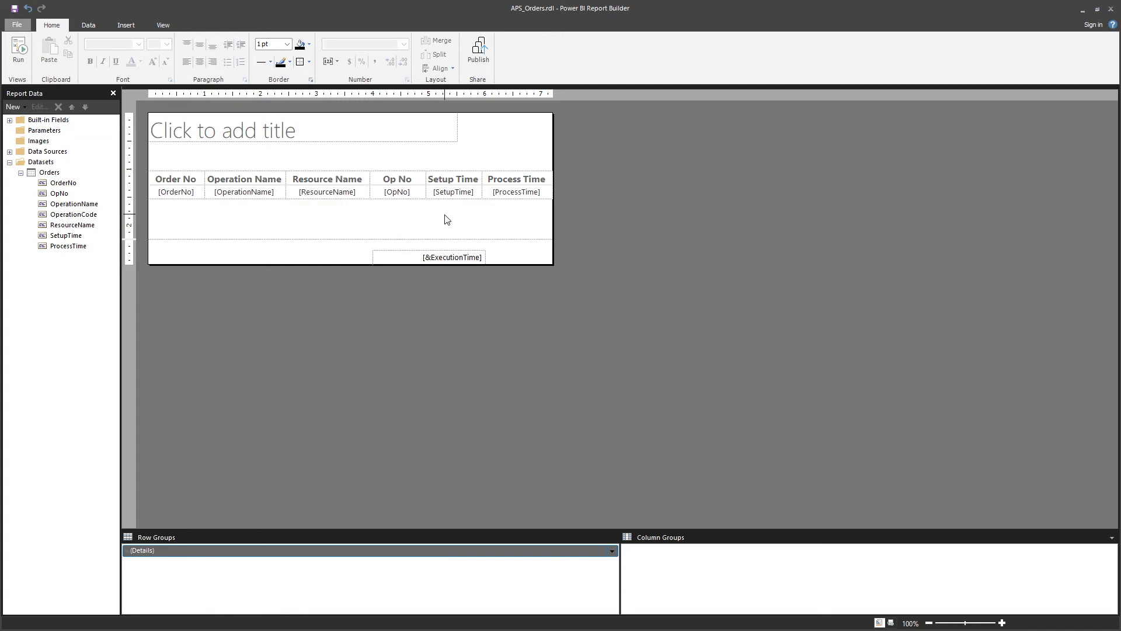
# - Widen the Operation Name column so its entries fit on one line, previewing the report before and after the change
pyautogui.click(14, 44)
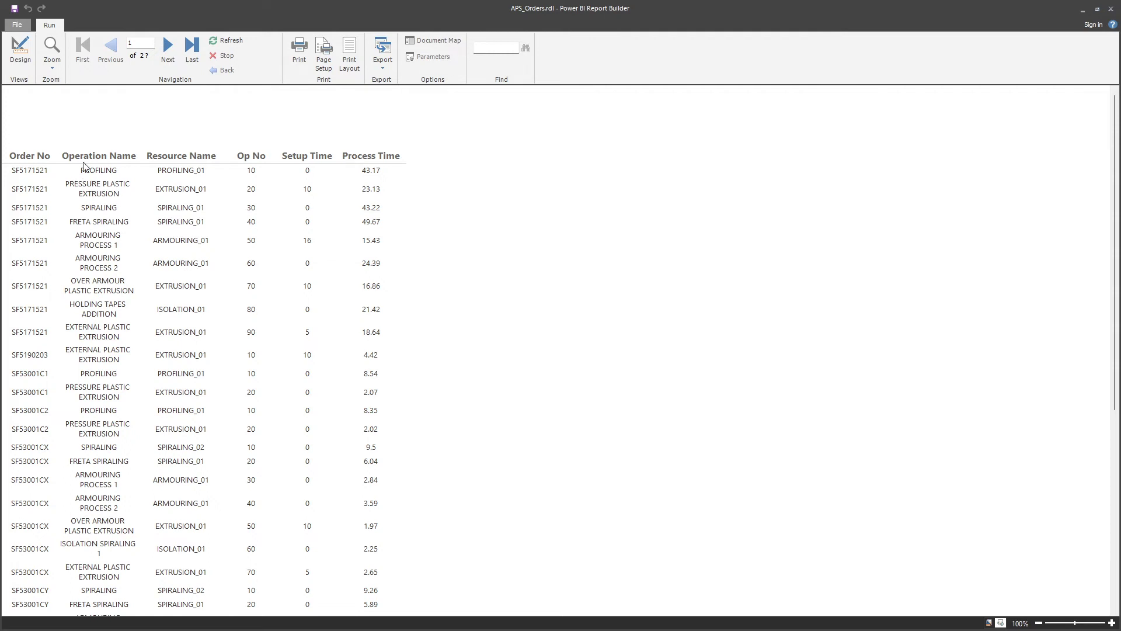
pyautogui.click(20, 51)
pyautogui.click(251, 180)
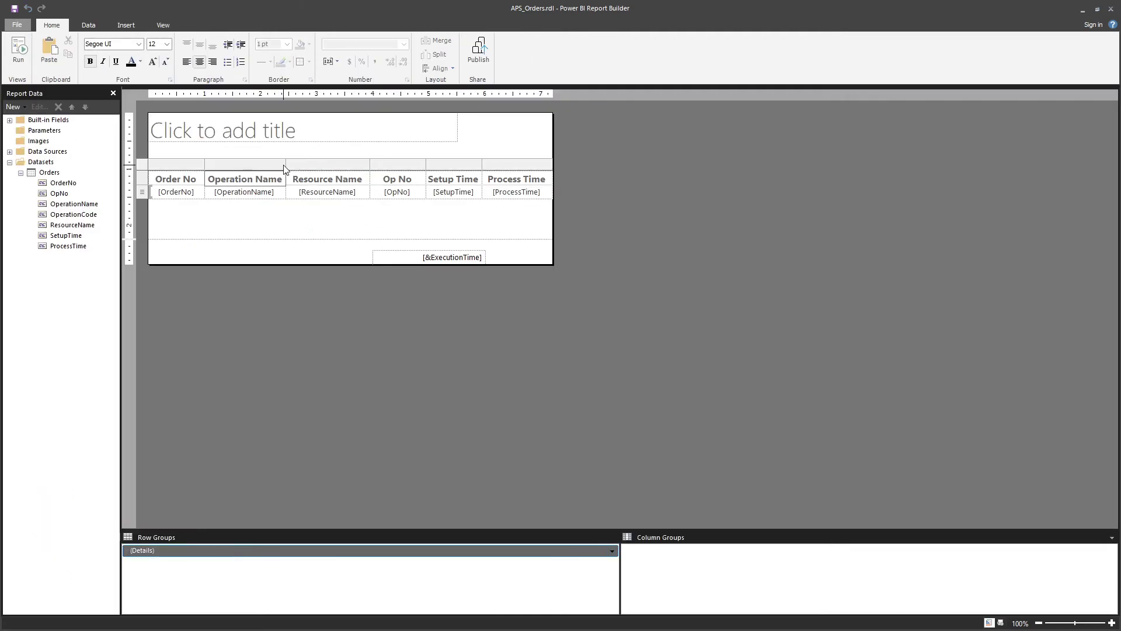
pyautogui.moveTo(285, 164); pyautogui.dragTo(387, 165)
pyautogui.click(18, 52)
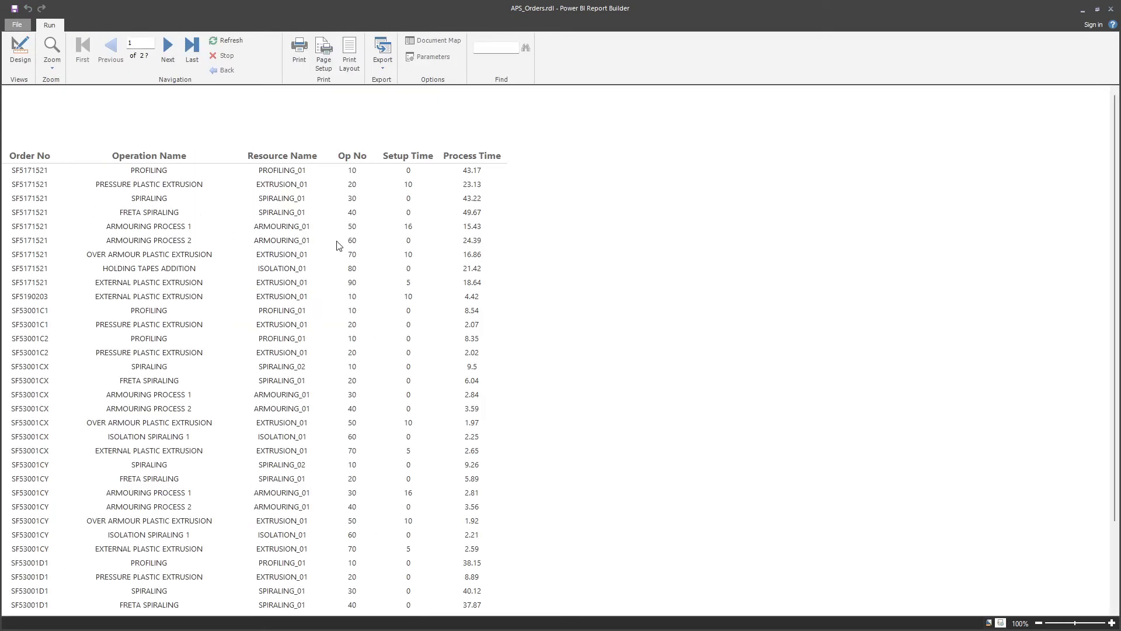
pyautogui.click(20, 51)
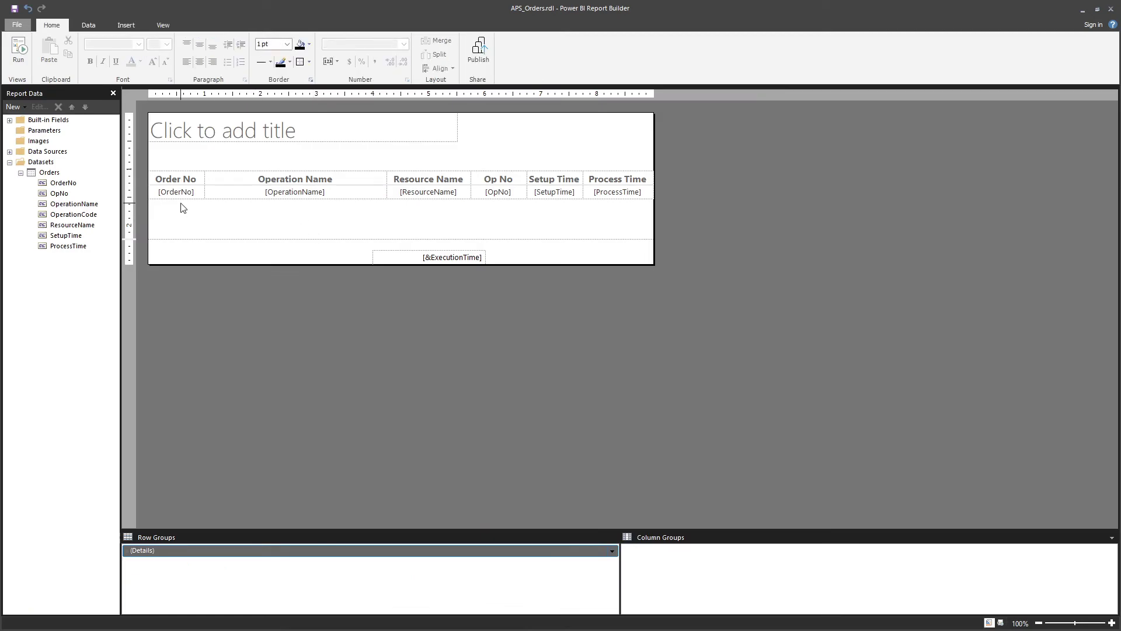
# - Delete the whole orders table from the report body
pyautogui.click(155, 173)
pyautogui.click(149, 168)
pyautogui.press('Delete')
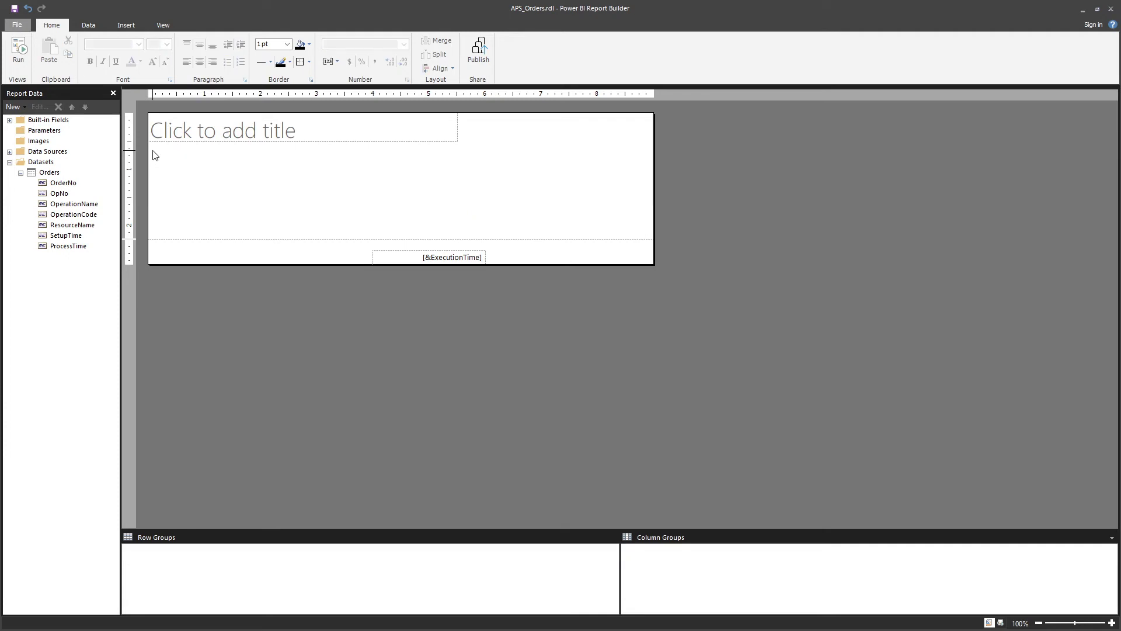
# - Start a new matrix with the Matrix Wizard, using the existing Orders dataset
pyautogui.click(127, 26)
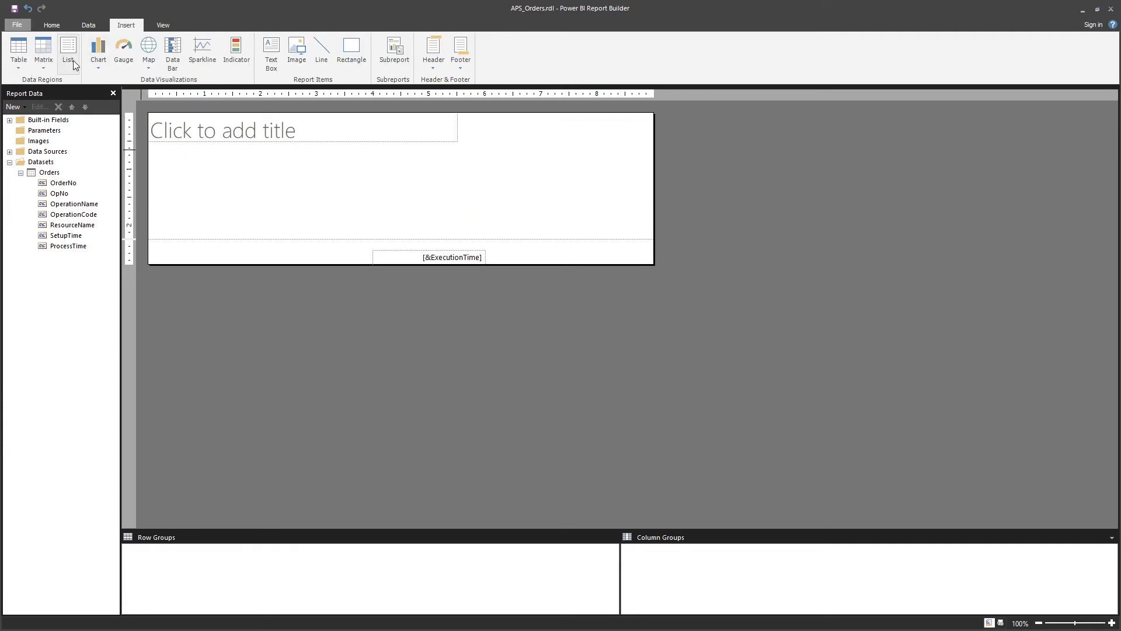
pyautogui.click(44, 69)
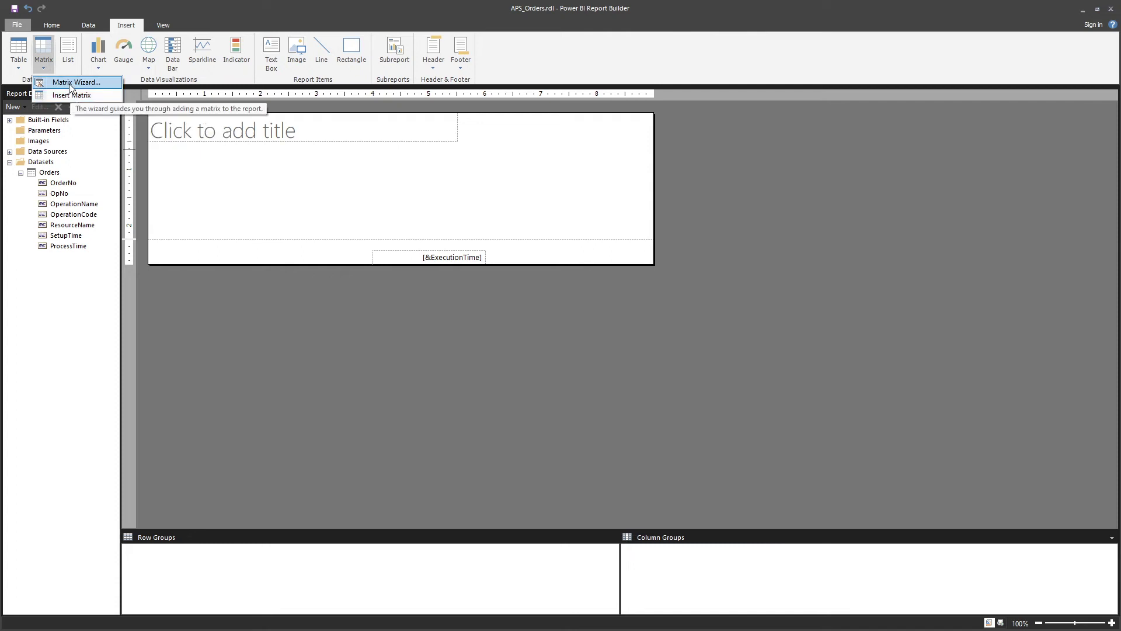
pyautogui.click(71, 84)
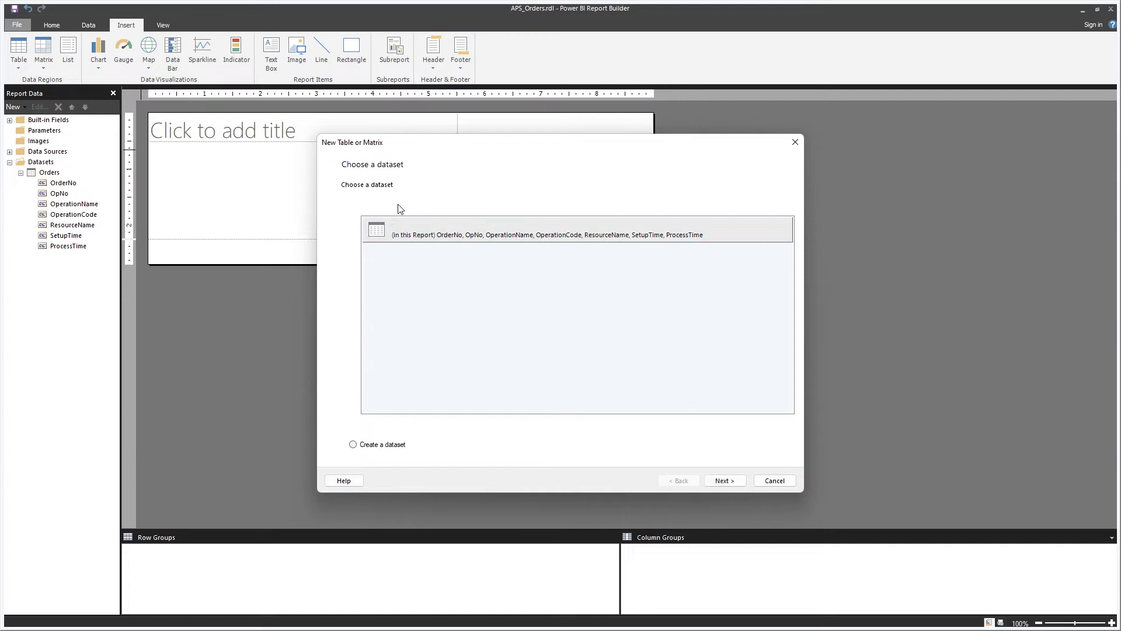
pyautogui.click(727, 482)
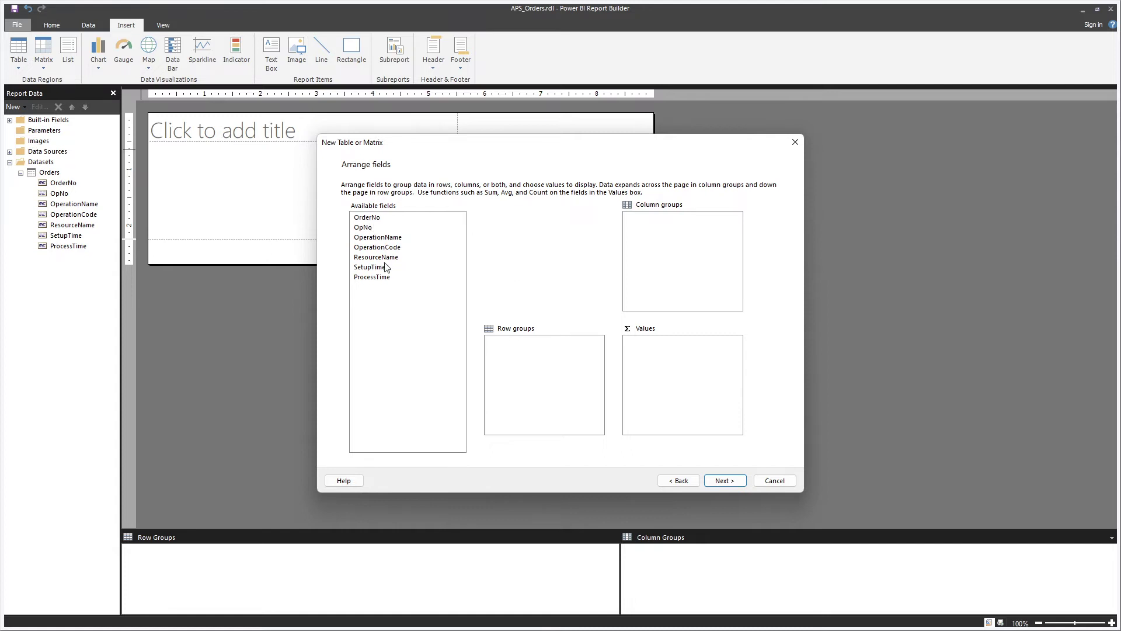
# - Place OrderNo in the matrix's row groups, ResourceName in its column groups and the sum of ProcessTime in its values
pyautogui.moveTo(366, 217); pyautogui.dragTo(576, 385)
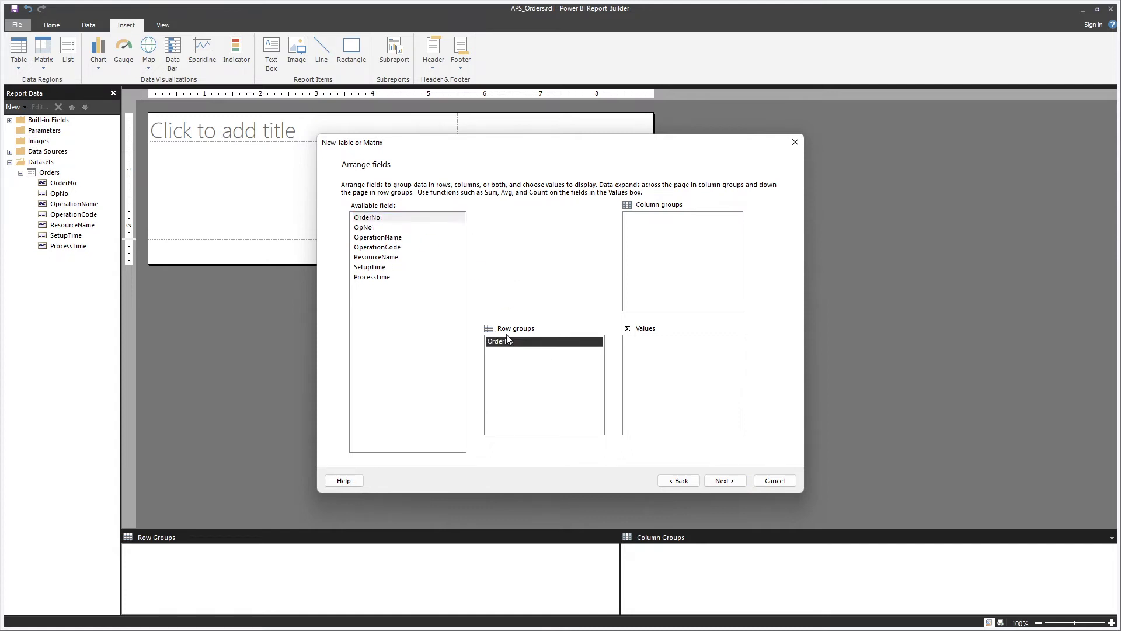
pyautogui.moveTo(386, 247); pyautogui.dragTo(727, 278)
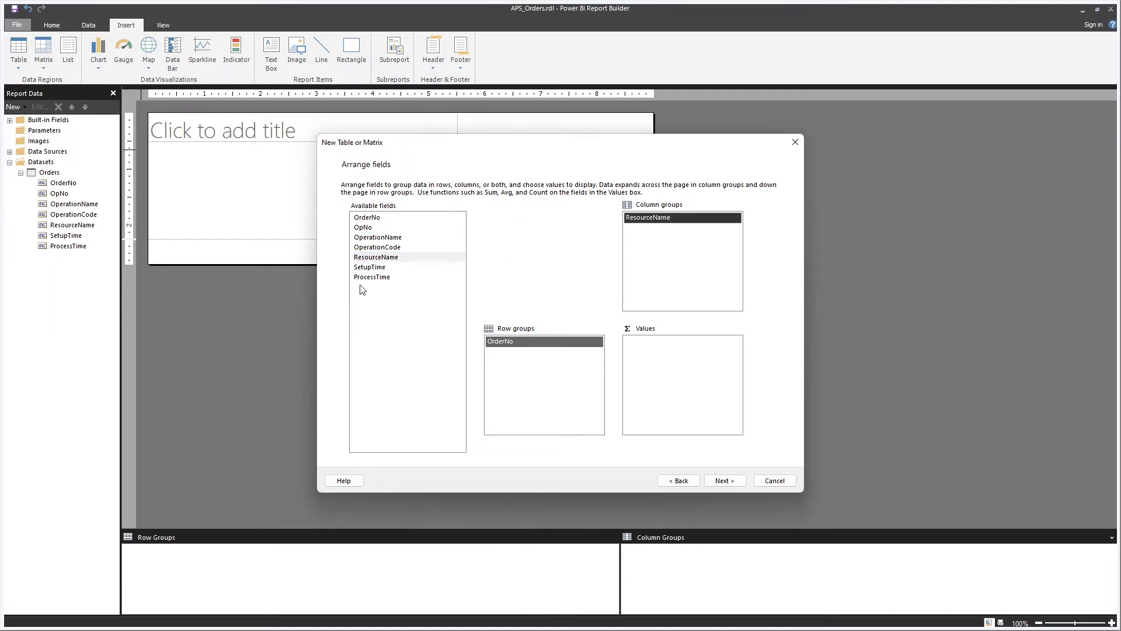
pyautogui.moveTo(364, 279); pyautogui.dragTo(656, 356)
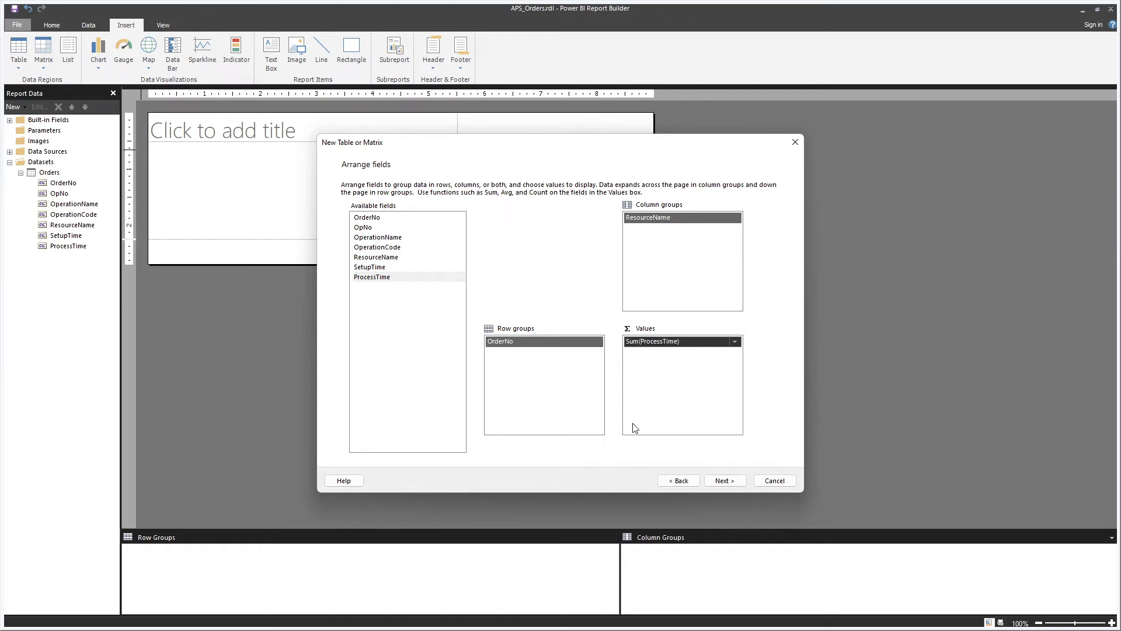
# - Finish the matrix with subtotals and grand totals turned off, and move it slightly down, clear of the report title
pyautogui.click(731, 481)
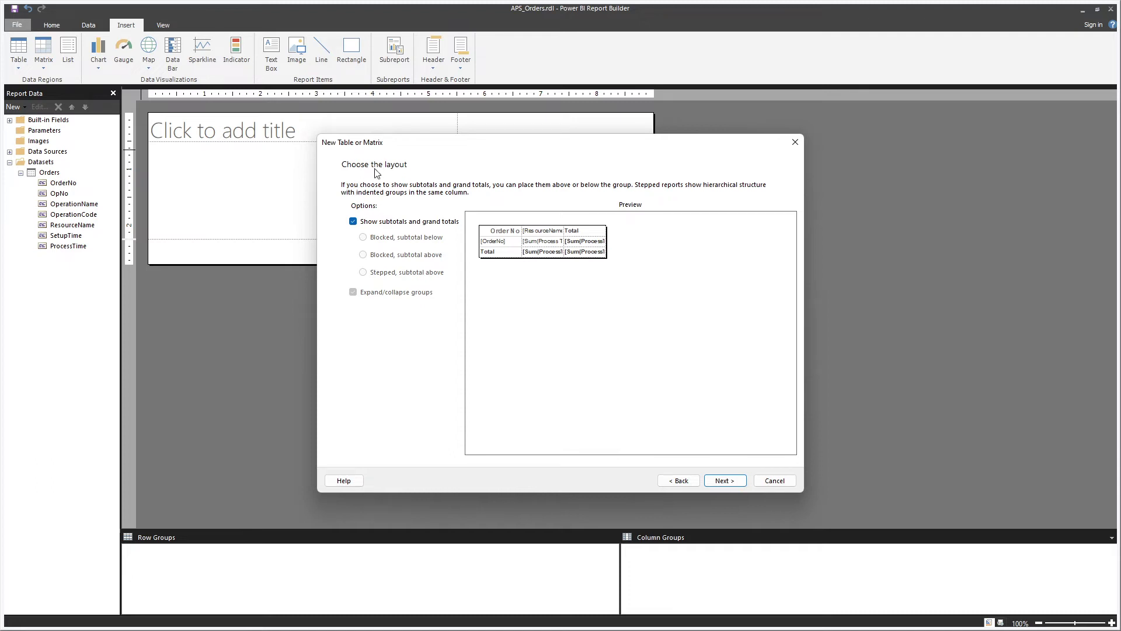
pyautogui.click(680, 483)
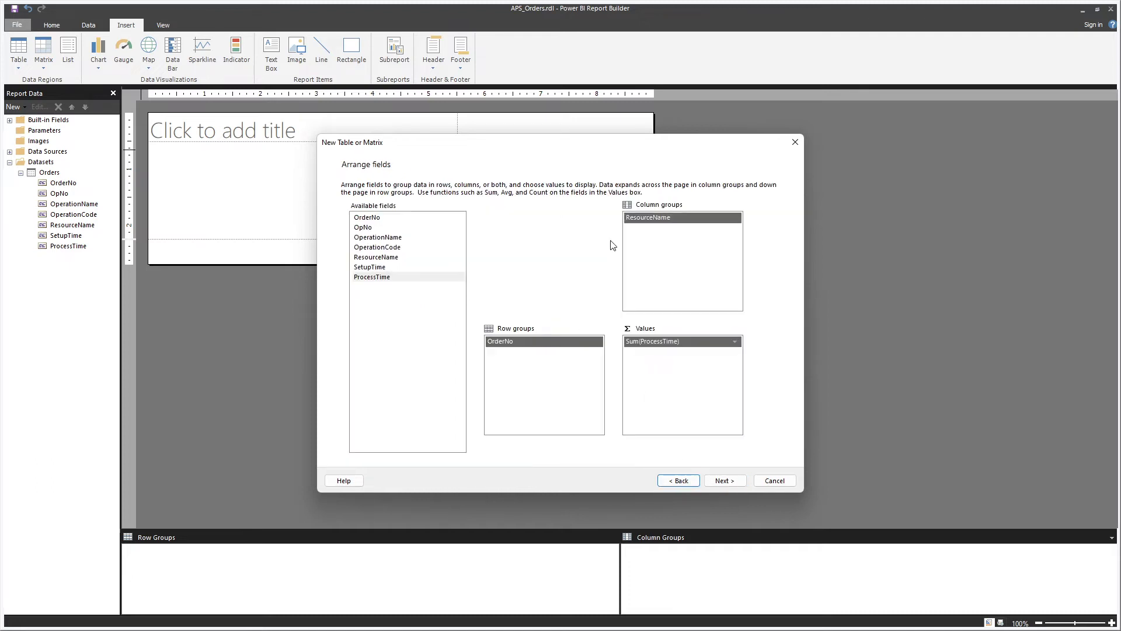
pyautogui.click(708, 482)
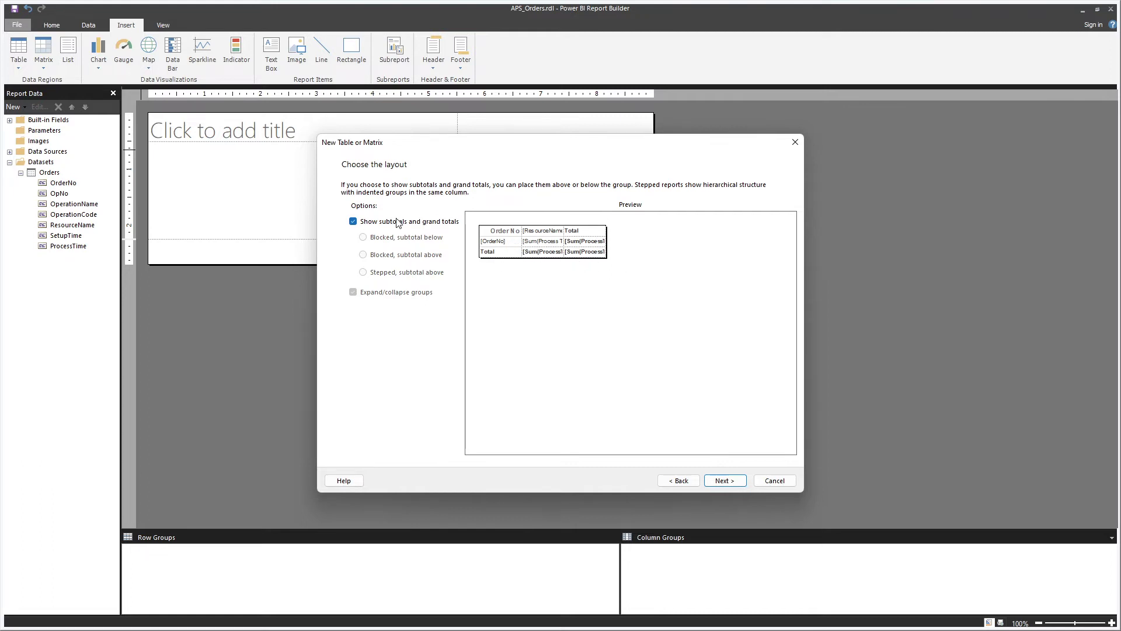
pyautogui.click(375, 224)
pyautogui.click(375, 225)
pyautogui.click(376, 224)
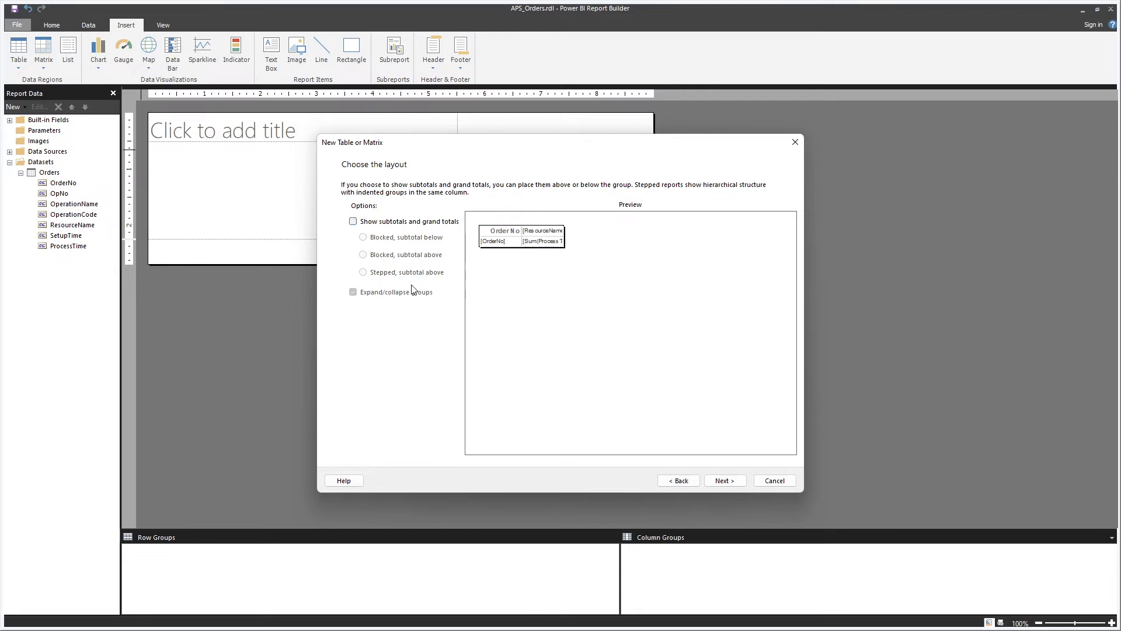
pyautogui.click(725, 481)
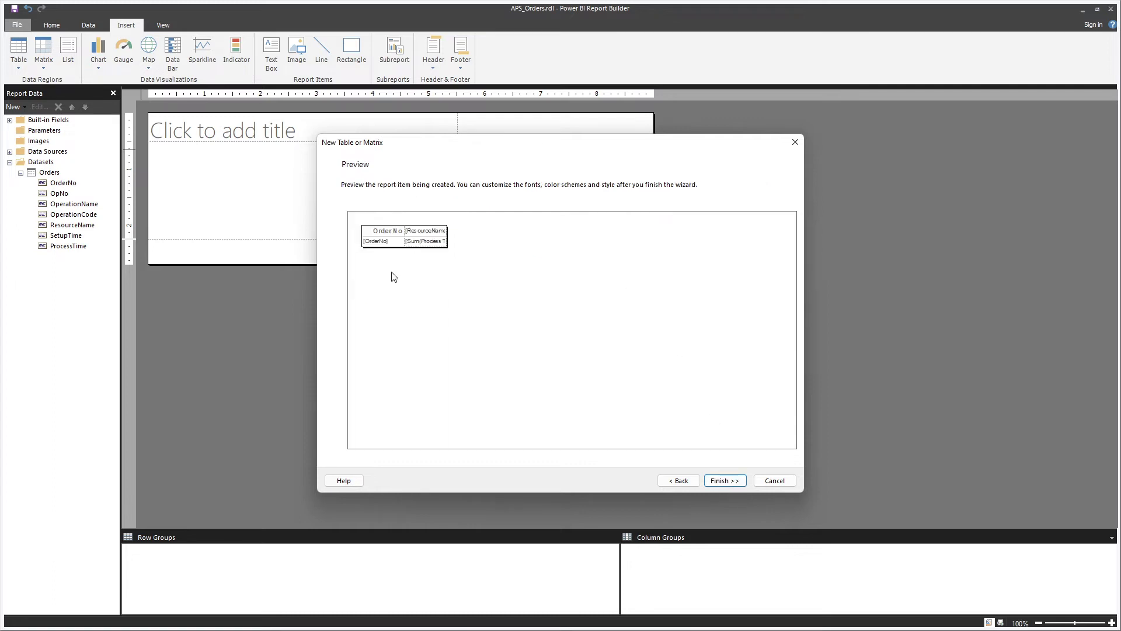
pyautogui.click(725, 481)
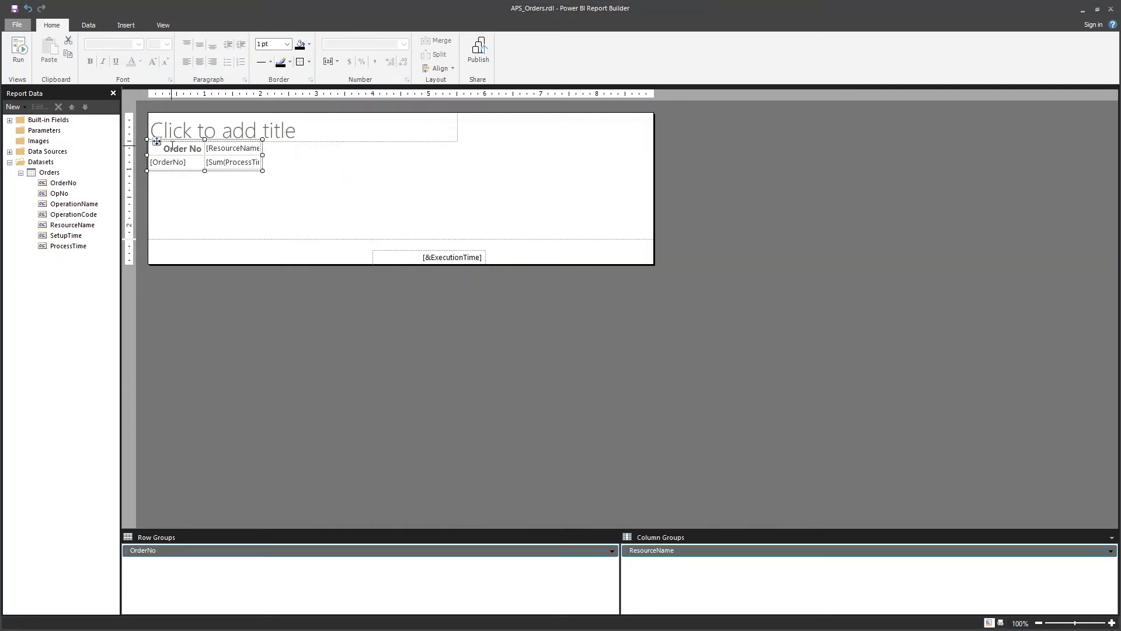
pyautogui.moveTo(156, 141); pyautogui.dragTo(158, 161)
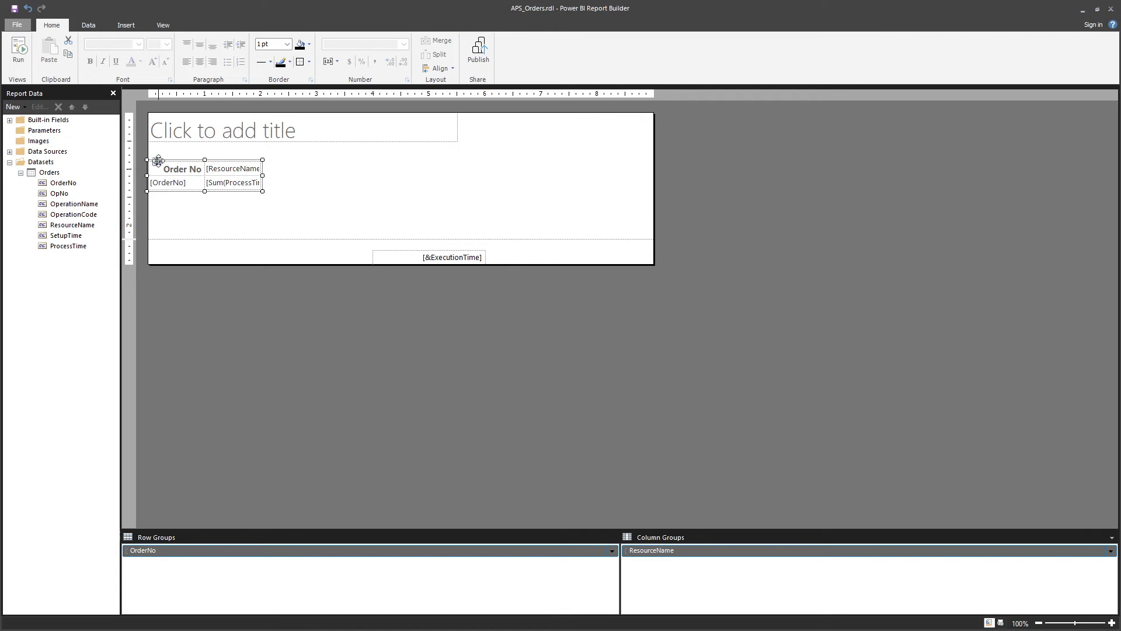
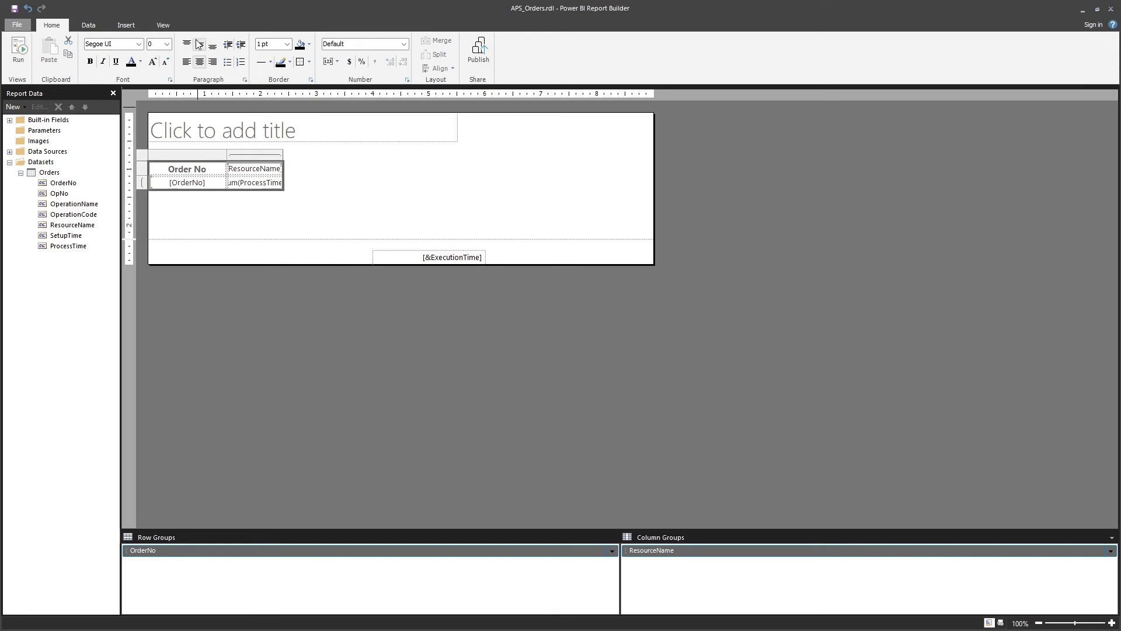
# - Widen the matrix's ResourceName column so its header and value placeholders fit
pyautogui.click(275, 155)
pyautogui.click(278, 165)
pyautogui.click(282, 155)
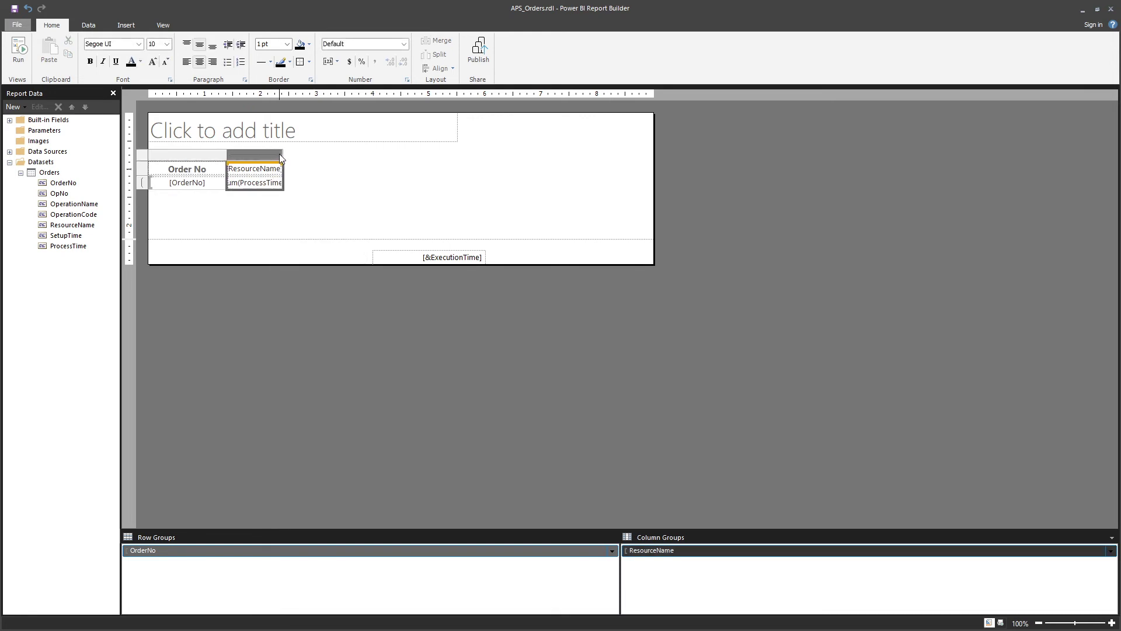
pyautogui.moveTo(281, 153); pyautogui.dragTo(297, 156)
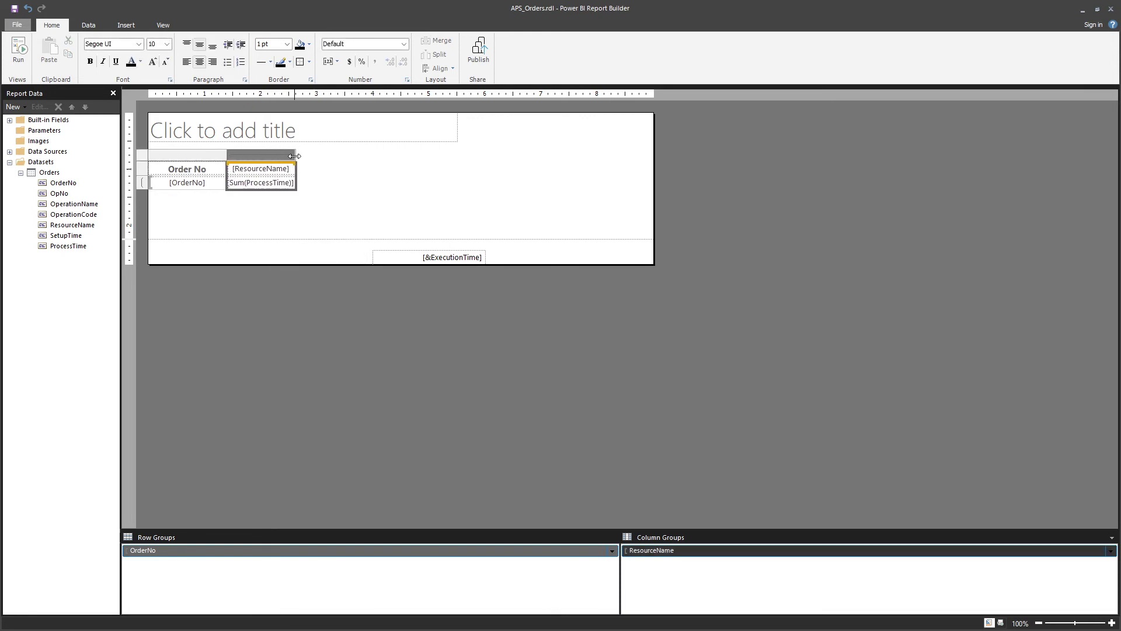
pyautogui.click(275, 193)
# - Format the ResourceName header as 11 pt bold text in dark grey
pyautogui.click(290, 168)
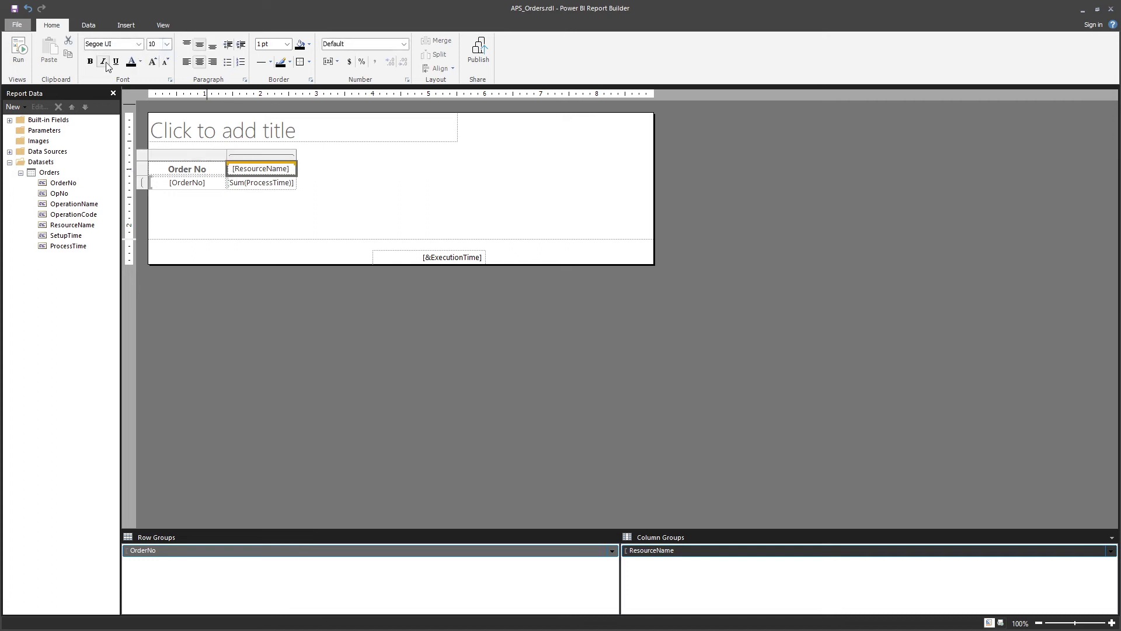
pyautogui.click(152, 61)
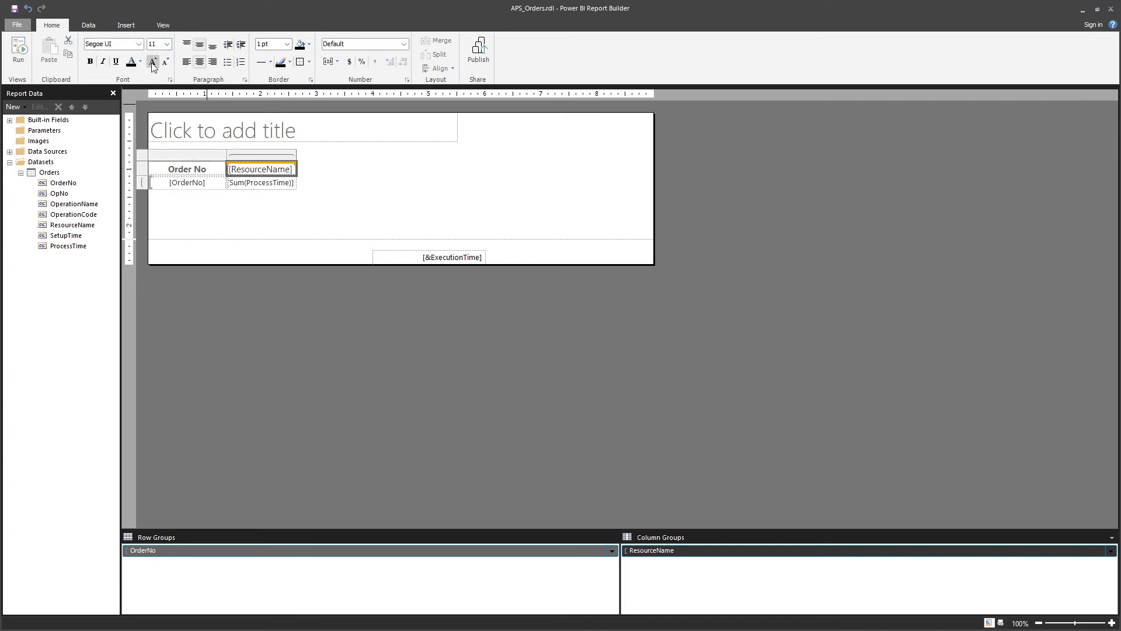
pyautogui.click(90, 61)
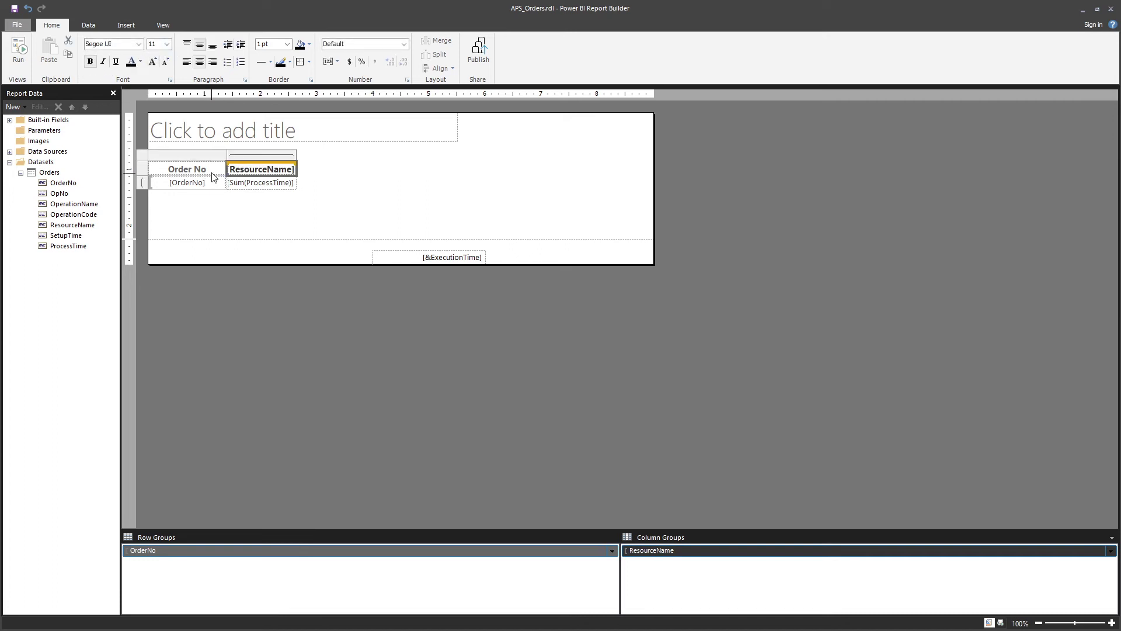
pyautogui.click(142, 62)
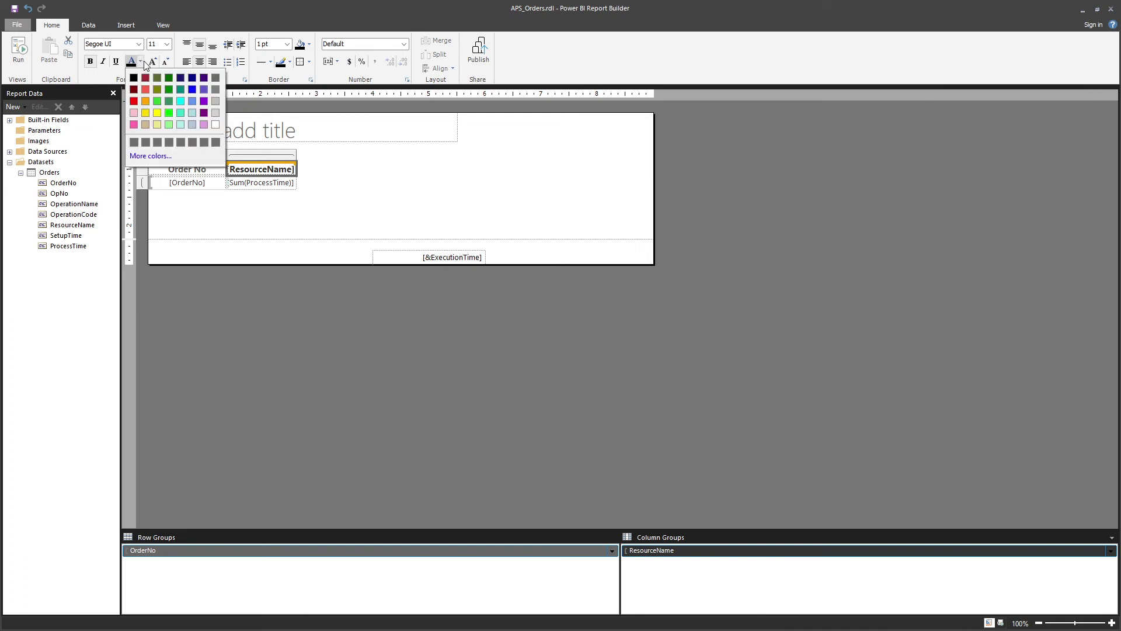
pyautogui.click(213, 80)
pyautogui.click(358, 183)
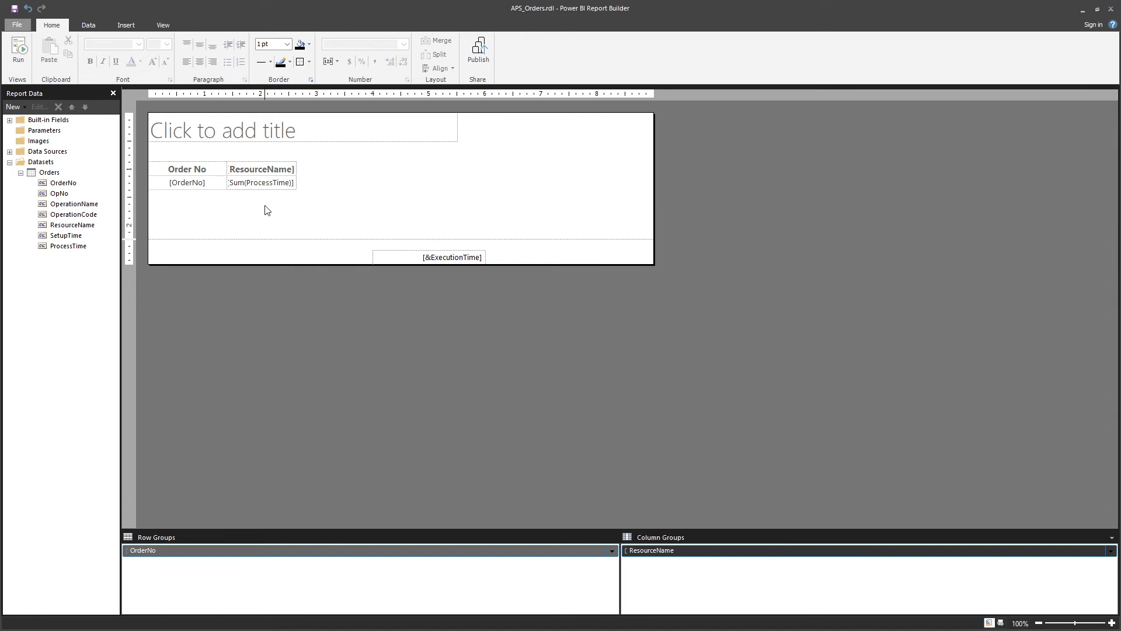
# - Apply the Number format category to the matrix's Sum(ProcessTime) cell through its text box properties
pyautogui.rightClick(247, 185)
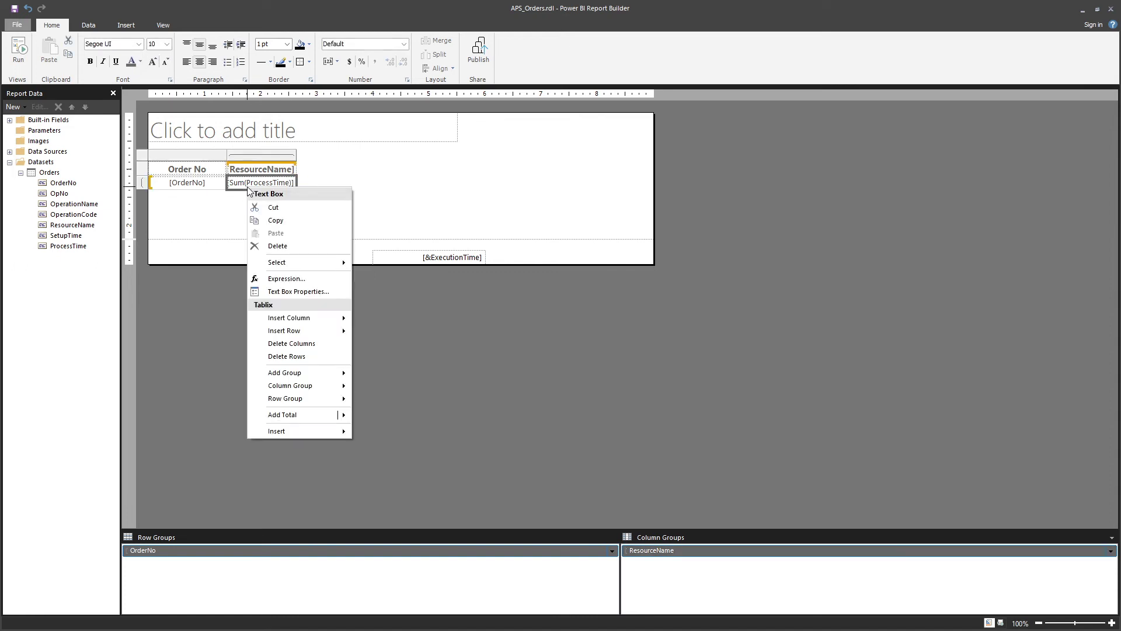
pyautogui.click(276, 292)
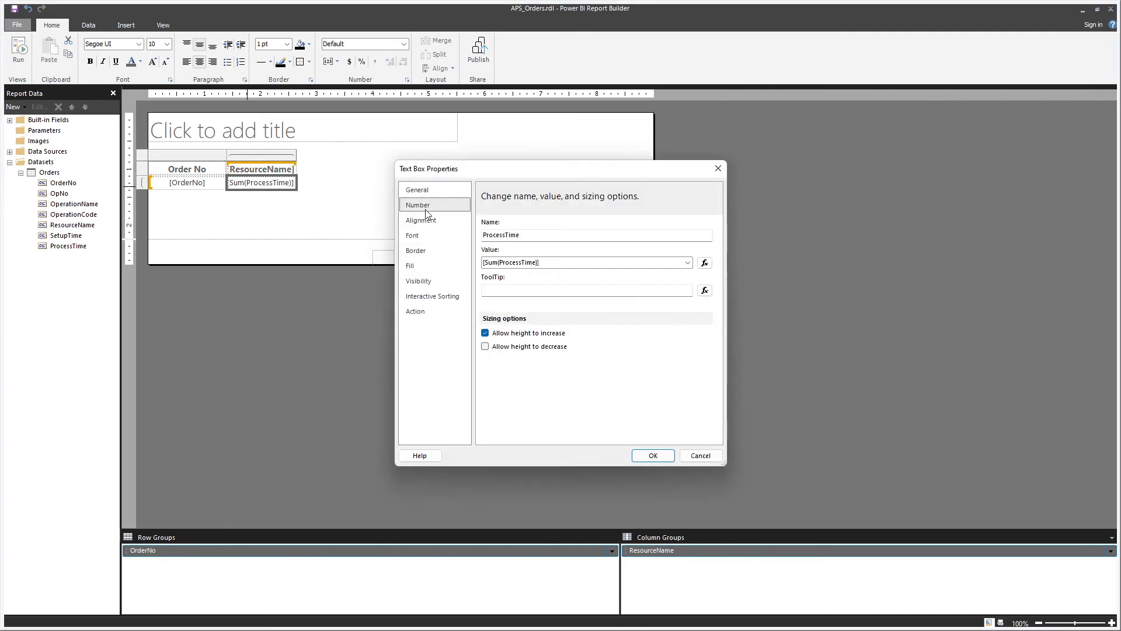
pyautogui.click(425, 207)
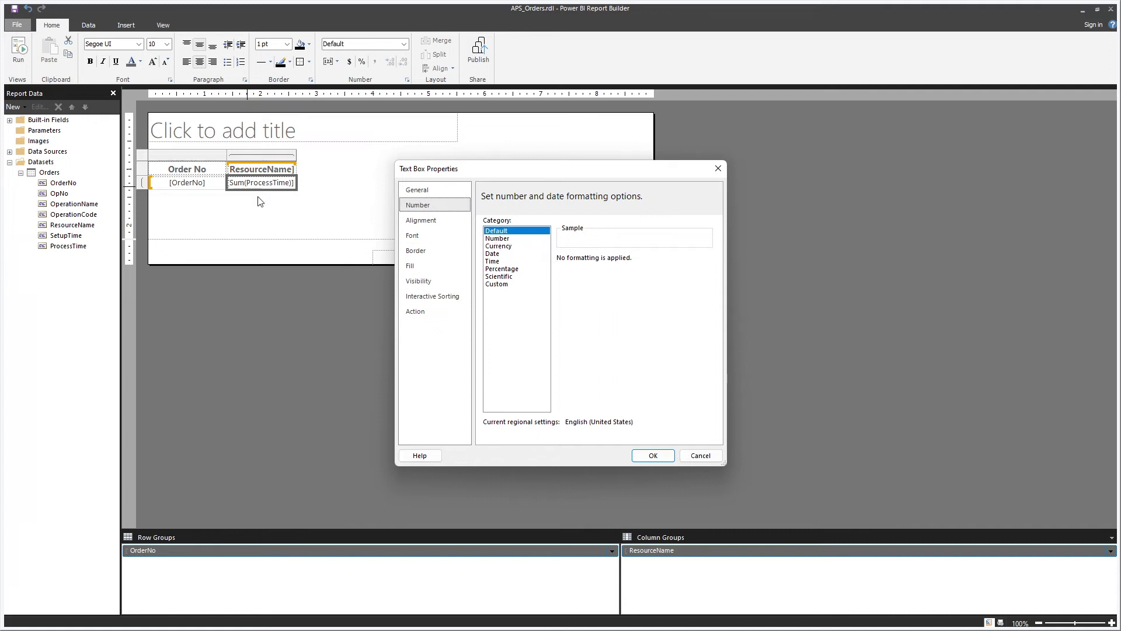
pyautogui.click(517, 239)
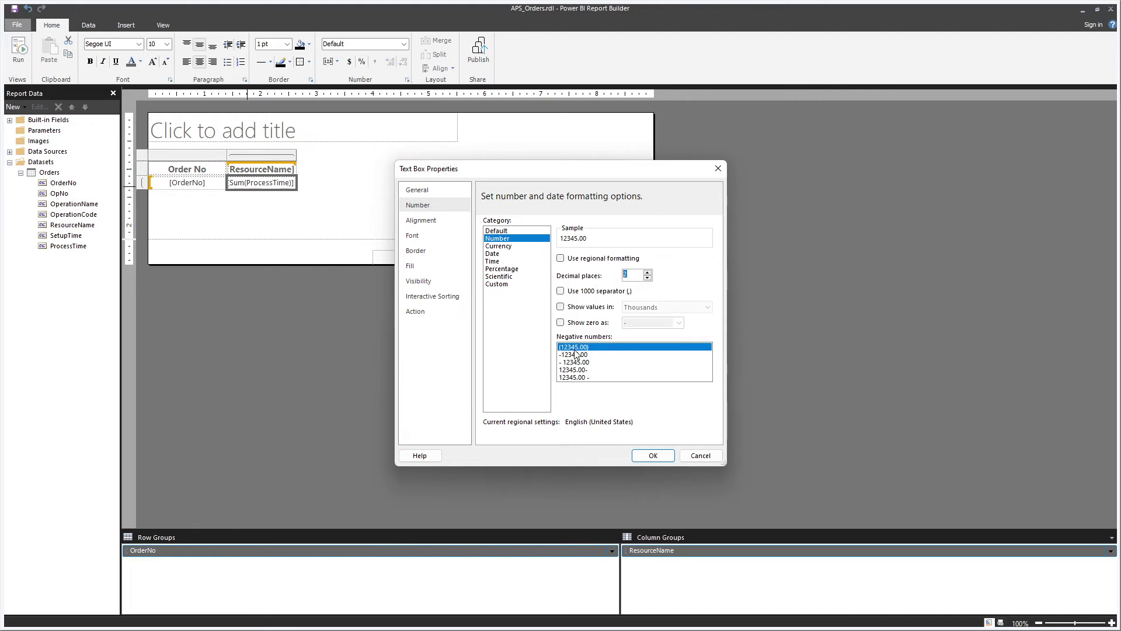
pyautogui.click(652, 456)
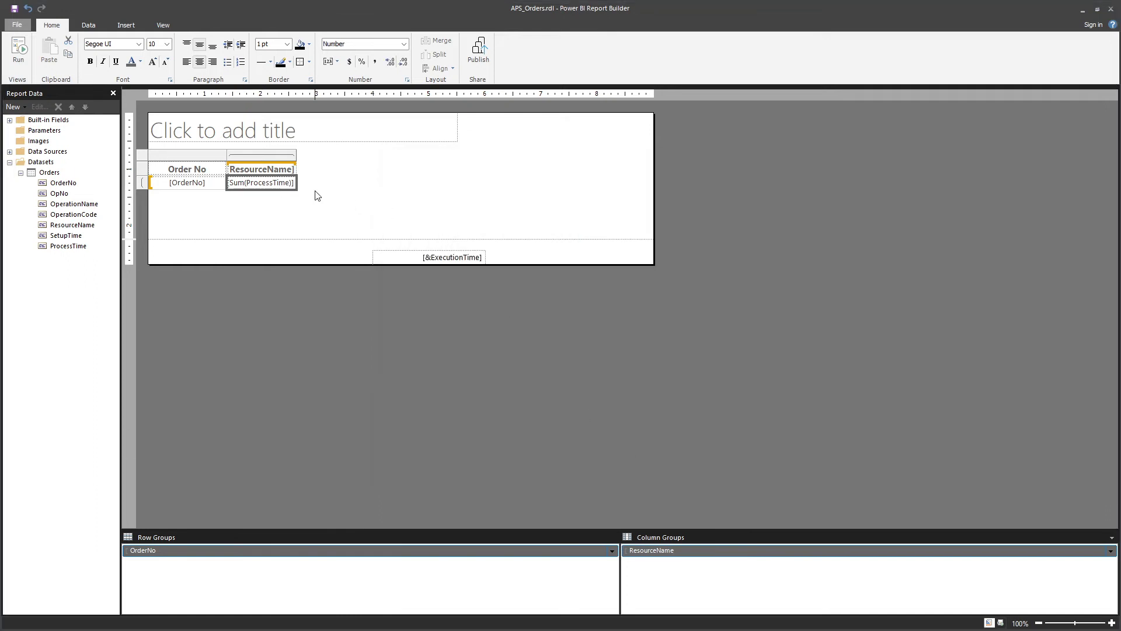
# - Right-align the Sum(ProcessTime) cell and preview the report, returning to the design view
pyautogui.click(214, 62)
pyautogui.click(18, 51)
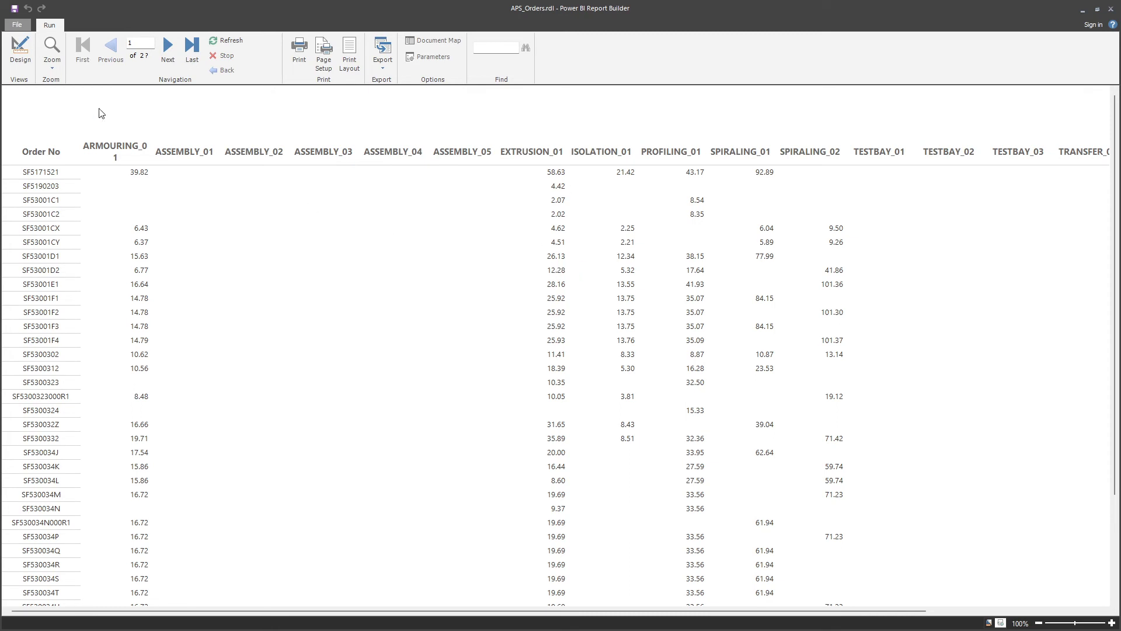
pyautogui.click(17, 55)
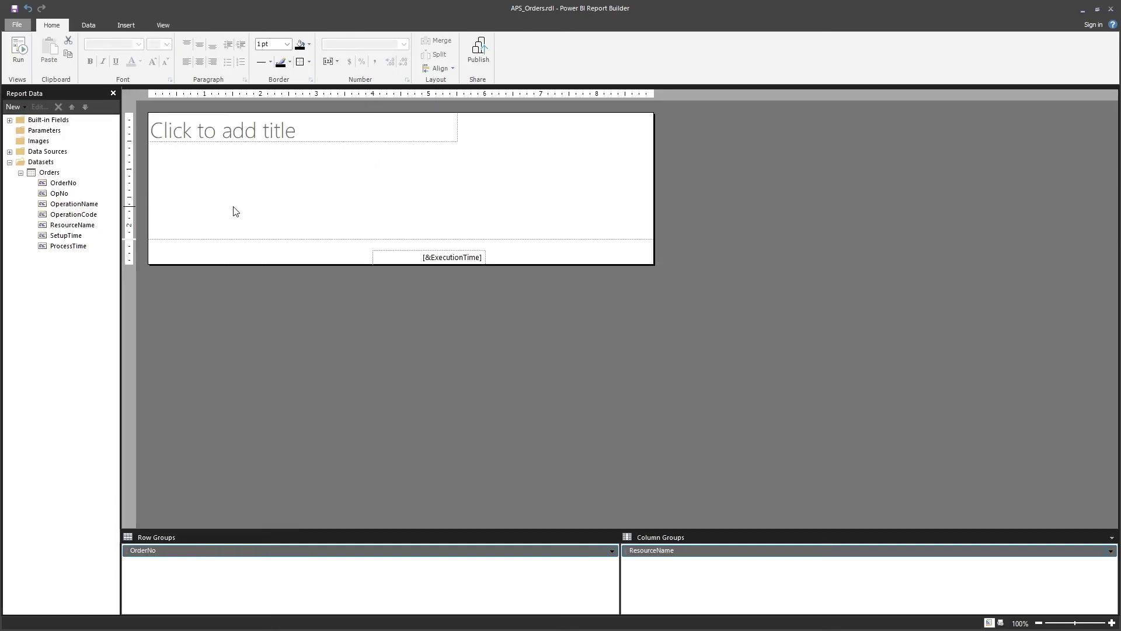
# - Delete the matrix and insert a blank table without the wizard, placed at the report body's left edge below the title
pyautogui.press('Delete')
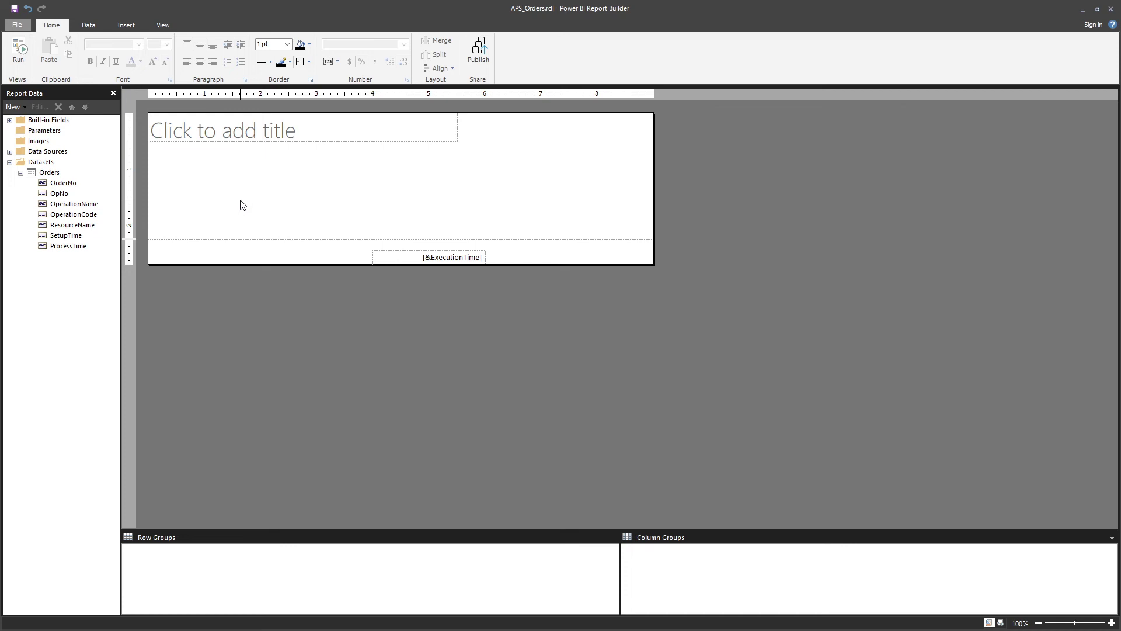
pyautogui.click(130, 26)
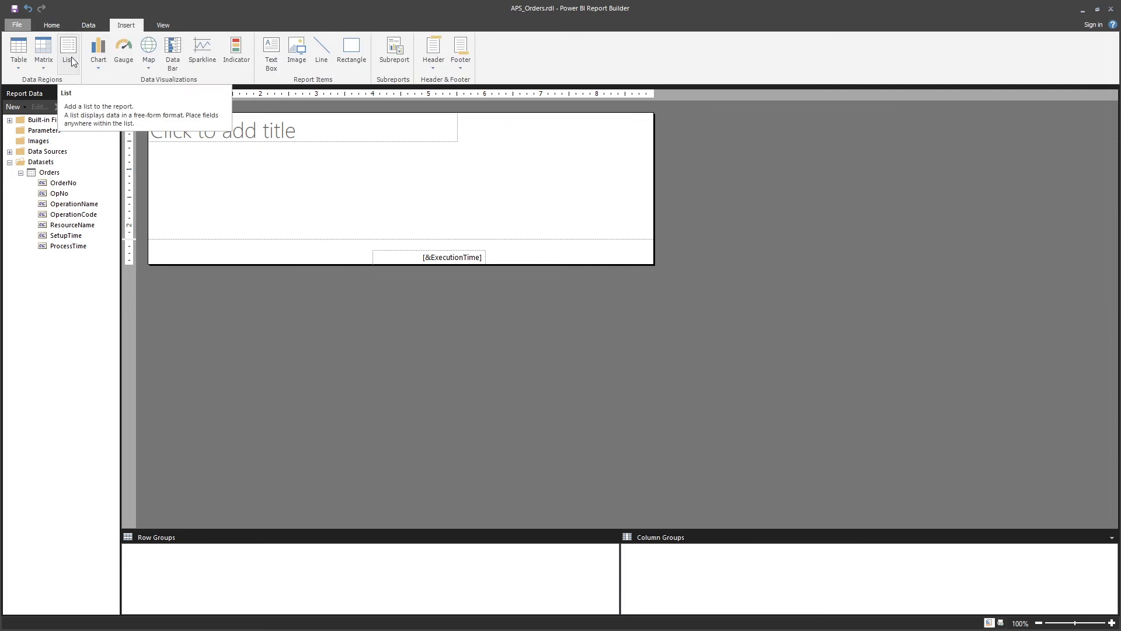
pyautogui.click(19, 65)
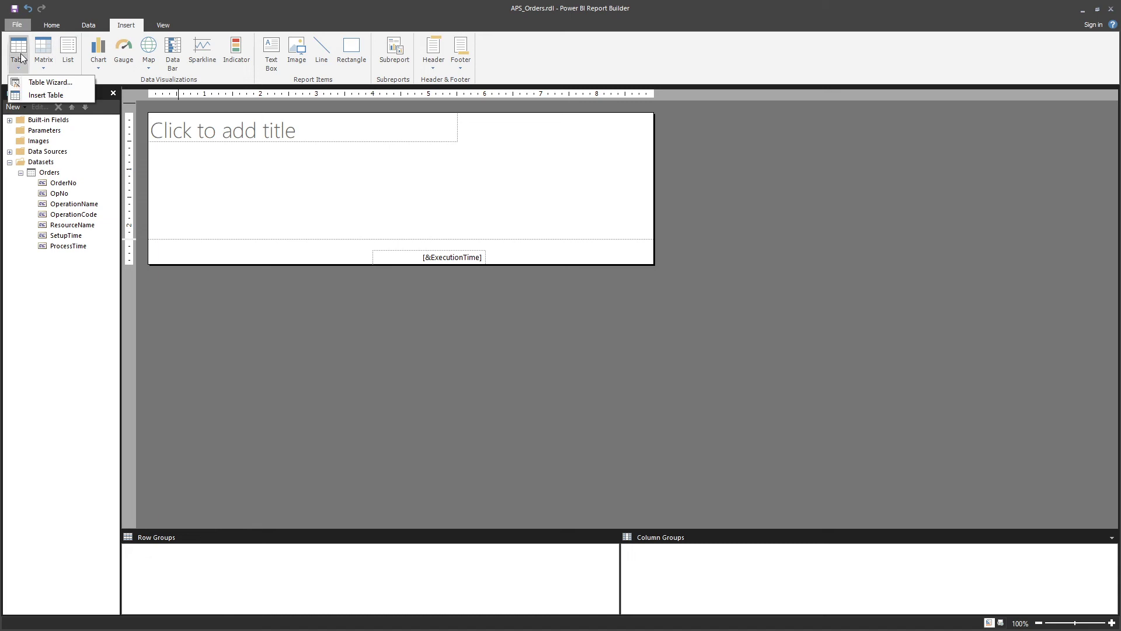
pyautogui.click(45, 95)
pyautogui.click(155, 159)
pyautogui.moveTo(166, 158); pyautogui.dragTo(159, 160)
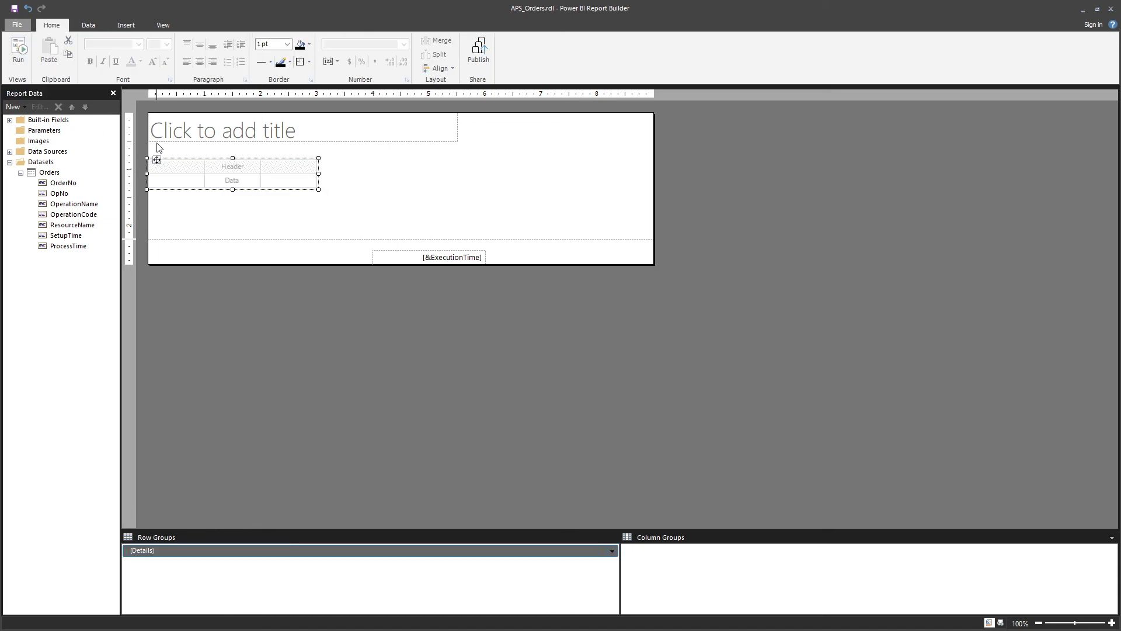
# - Insert a blank list beside the table and compare the options offered for a table data cell and for the list
pyautogui.click(126, 25)
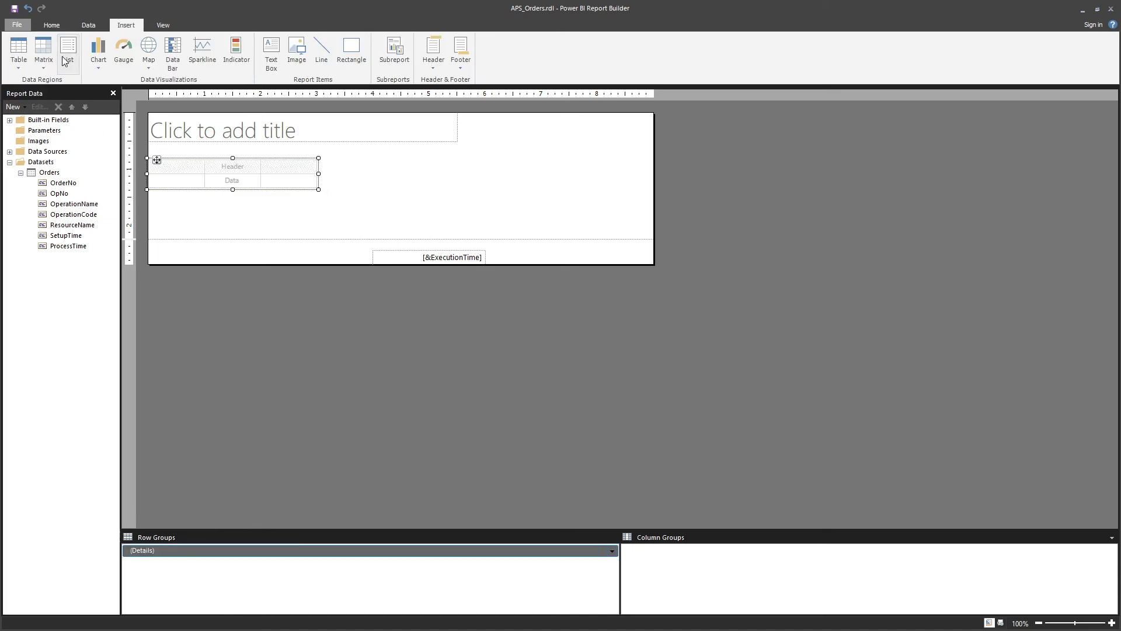
pyautogui.click(353, 157)
pyautogui.click(187, 190)
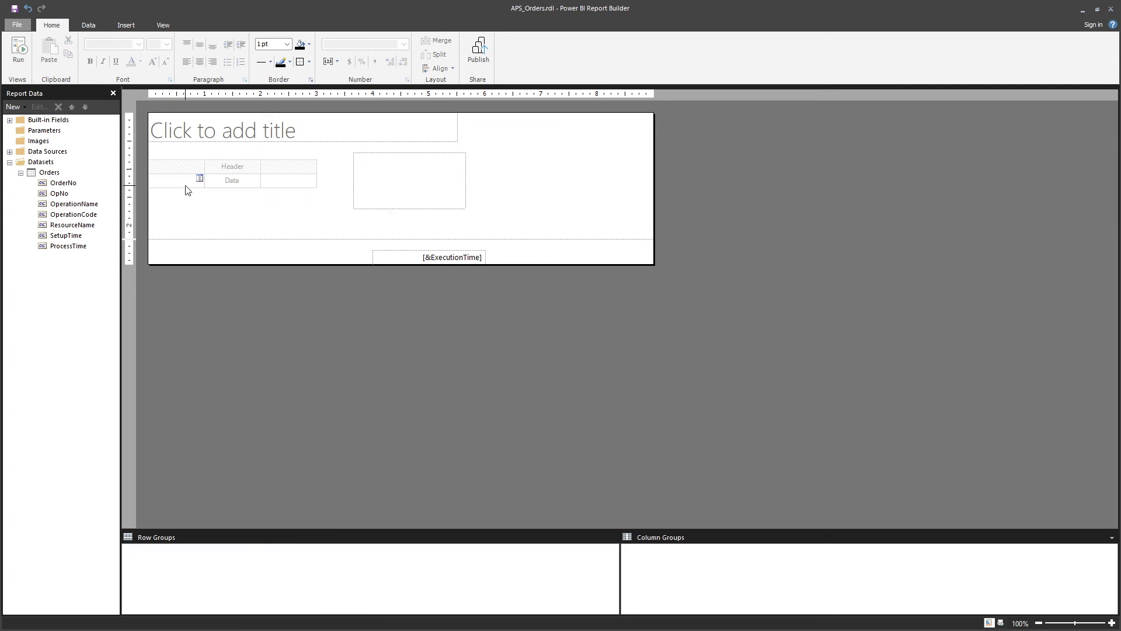
pyautogui.click(183, 182)
pyautogui.rightClick(163, 187)
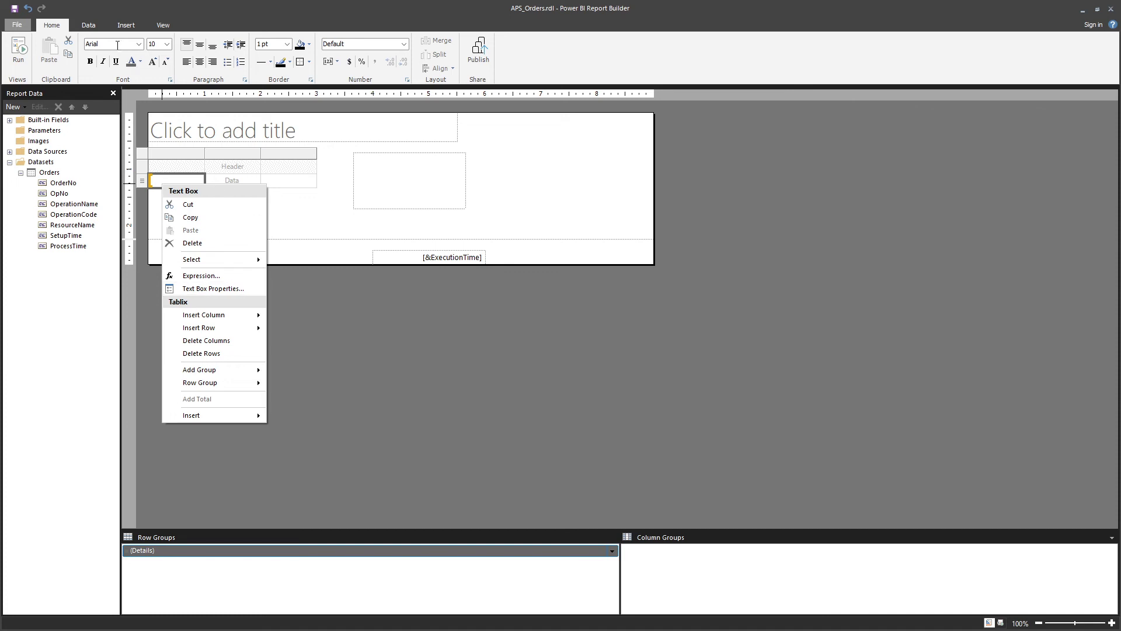
pyautogui.click(388, 193)
pyautogui.rightClick(390, 188)
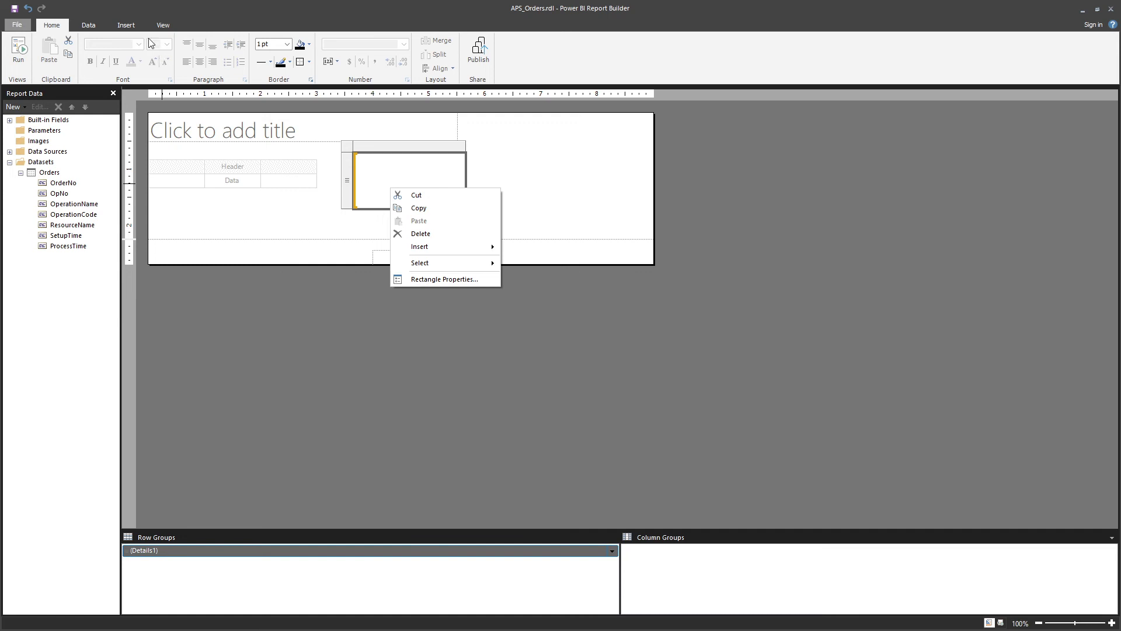
# - Insert a rectangle near the report's upper-right corner and view its properties without changing them
pyautogui.click(126, 24)
pyautogui.click(350, 58)
pyautogui.click(541, 158)
pyautogui.moveTo(545, 159); pyautogui.dragTo(533, 121)
pyautogui.rightClick(553, 148)
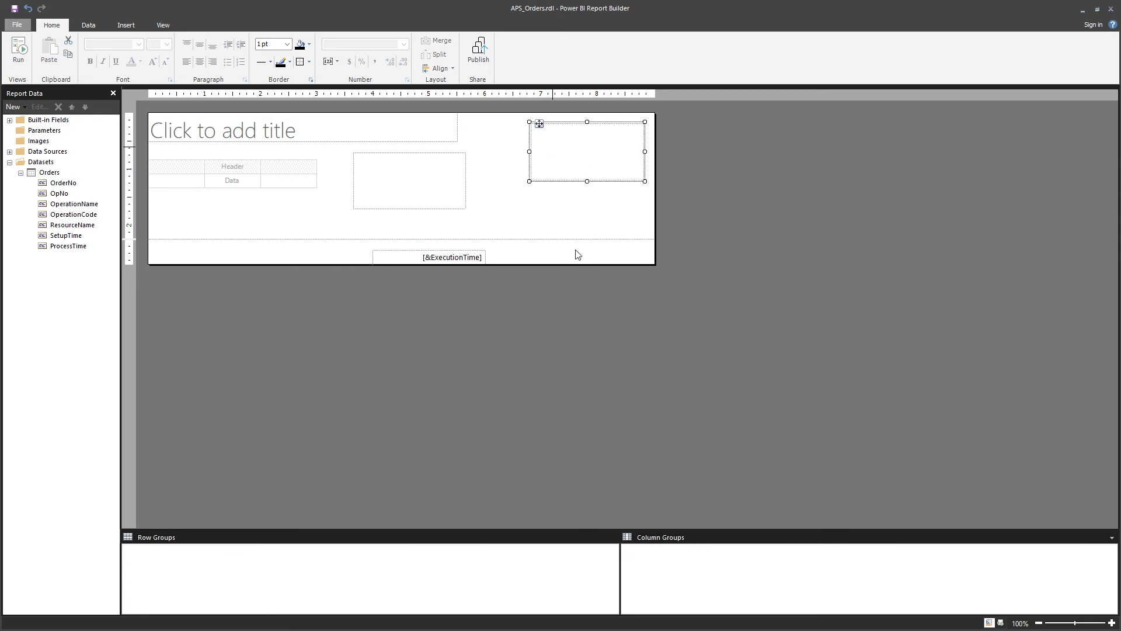
pyautogui.click(576, 255)
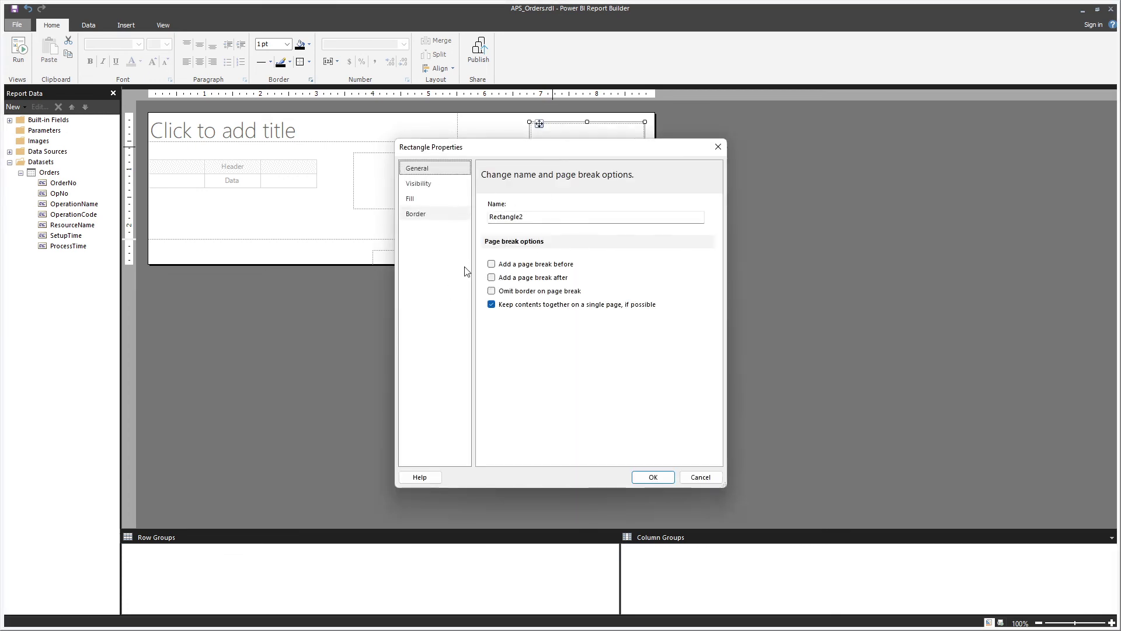
pyautogui.click(700, 477)
# - View the properties of the list's inner rectangle without changing them, and delete the standalone rectangle
pyautogui.rightClick(435, 174)
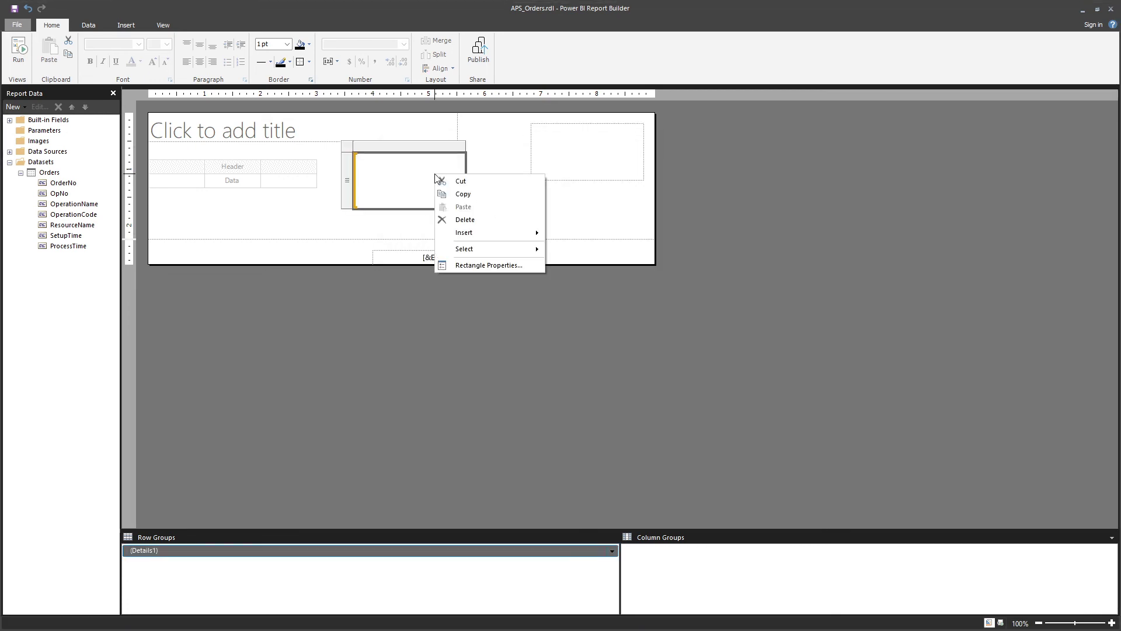
pyautogui.click(467, 265)
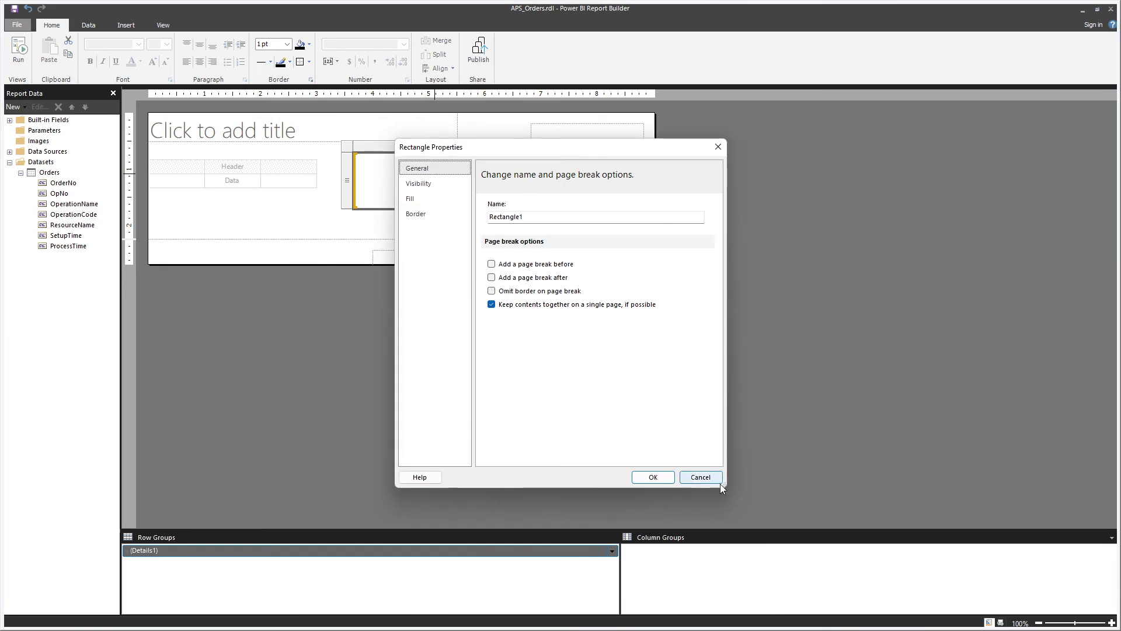
pyautogui.click(720, 482)
pyautogui.click(570, 157)
pyautogui.press('Delete')
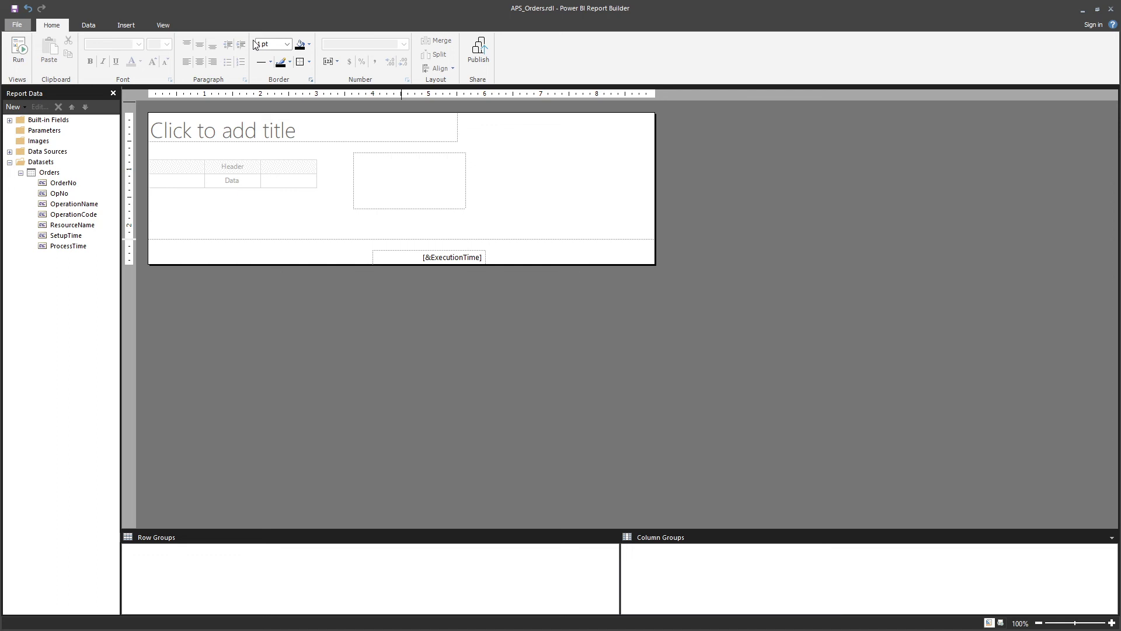
# - Compare the row groups of the blank list and the blank table
pyautogui.click(409, 184)
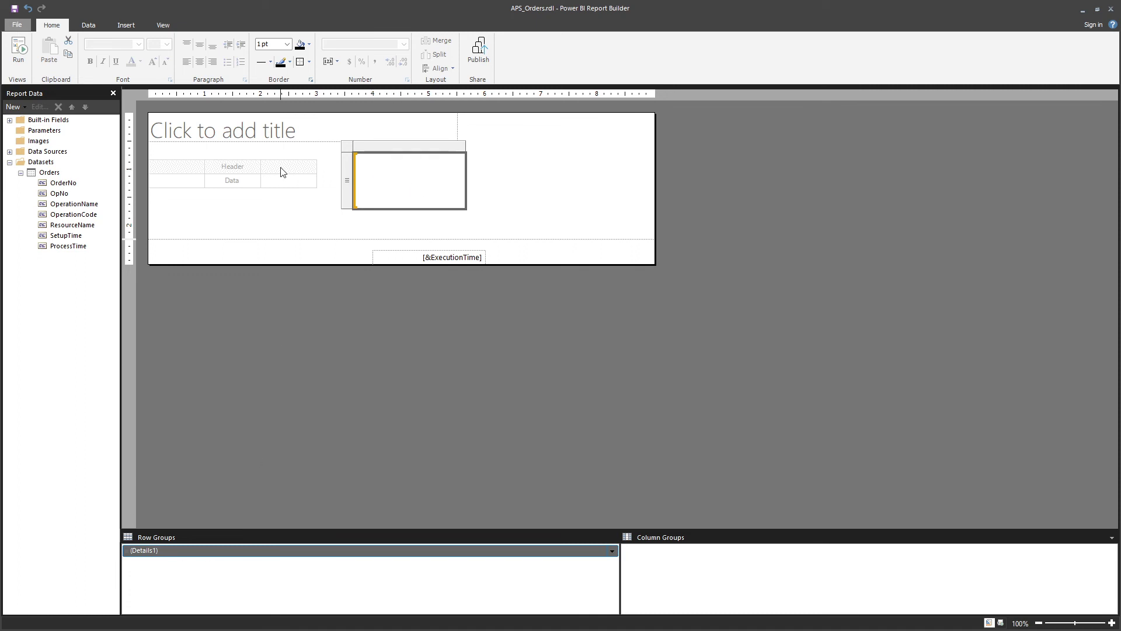
pyautogui.click(169, 181)
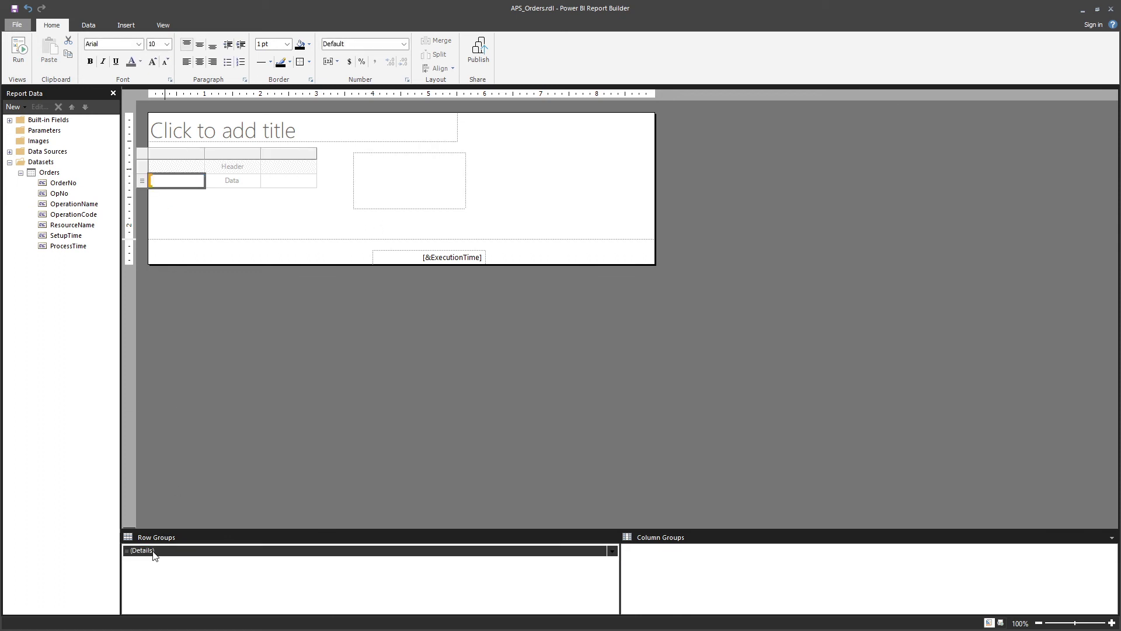
pyautogui.moveTo(183, 187)
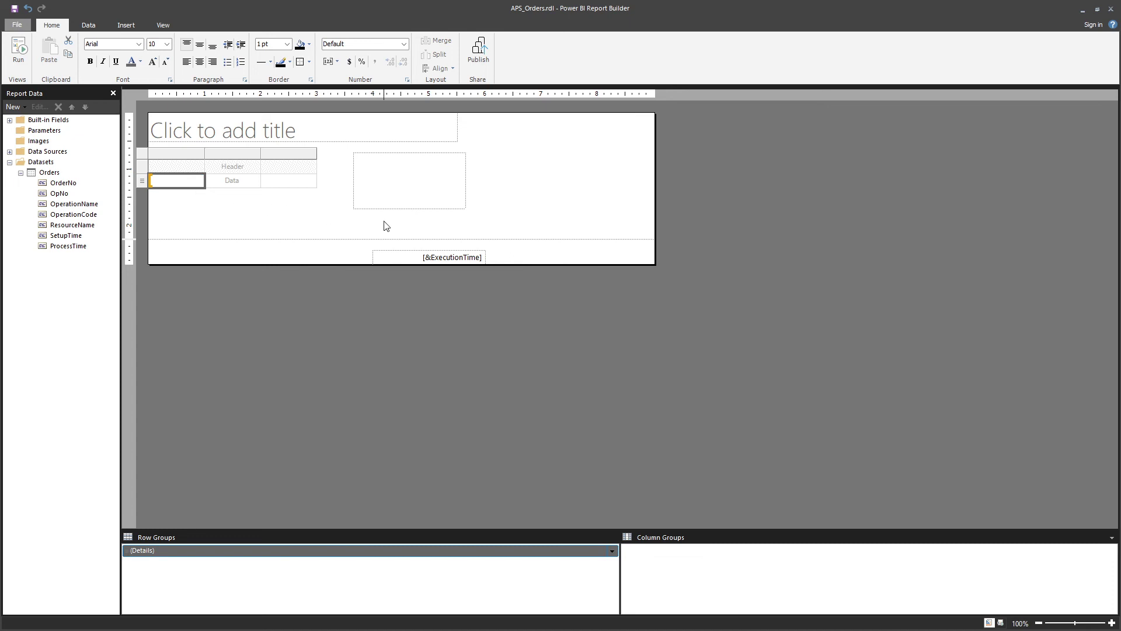
pyautogui.click(453, 175)
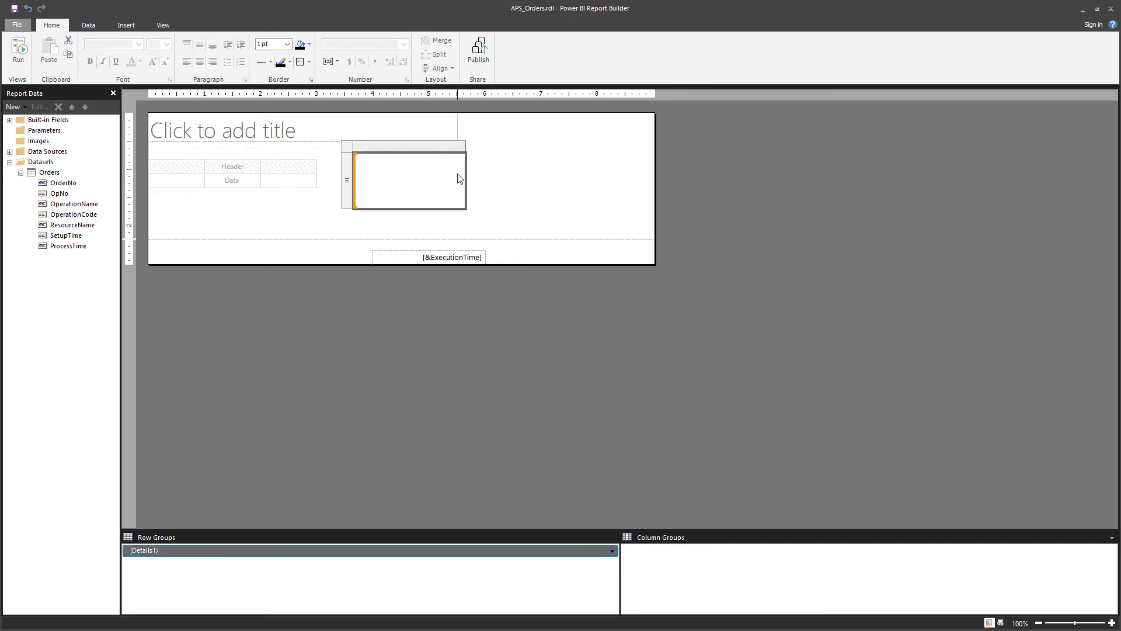
# - Widen the list, place OrderNo and OperationName along its upper edge, and add a second, wide OperationName field below them
pyautogui.moveTo(466, 170); pyautogui.dragTo(450, 167)
pyautogui.moveTo(61, 185); pyautogui.dragTo(570, 181)
pyautogui.click(458, 175)
pyautogui.moveTo(79, 206); pyautogui.dragTo(494, 155)
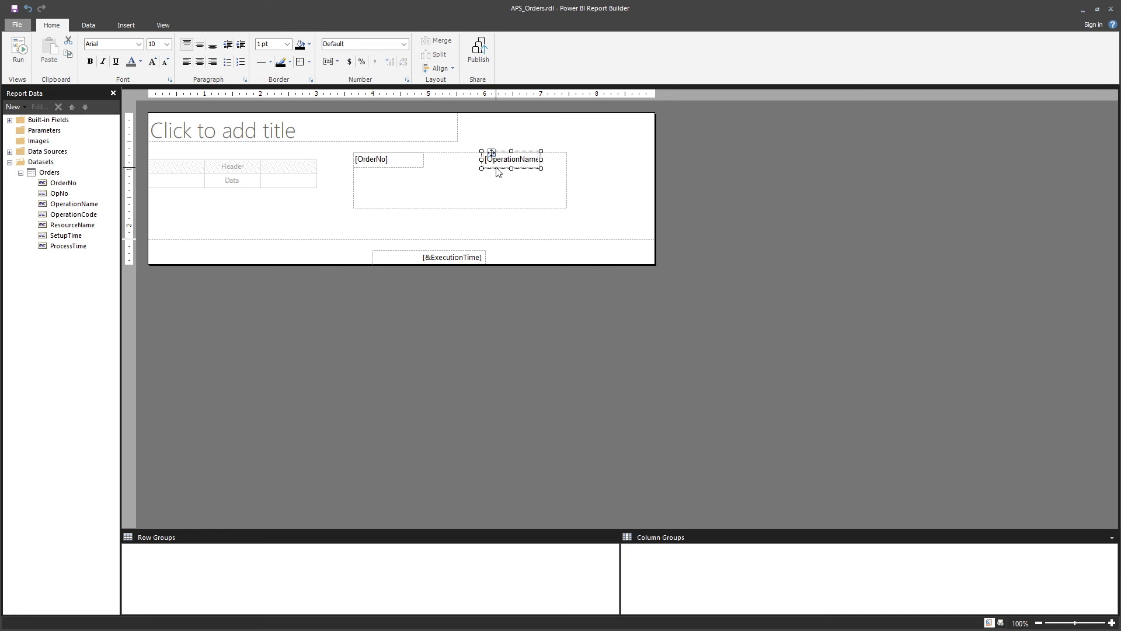
pyautogui.moveTo(74, 205); pyautogui.dragTo(541, 181)
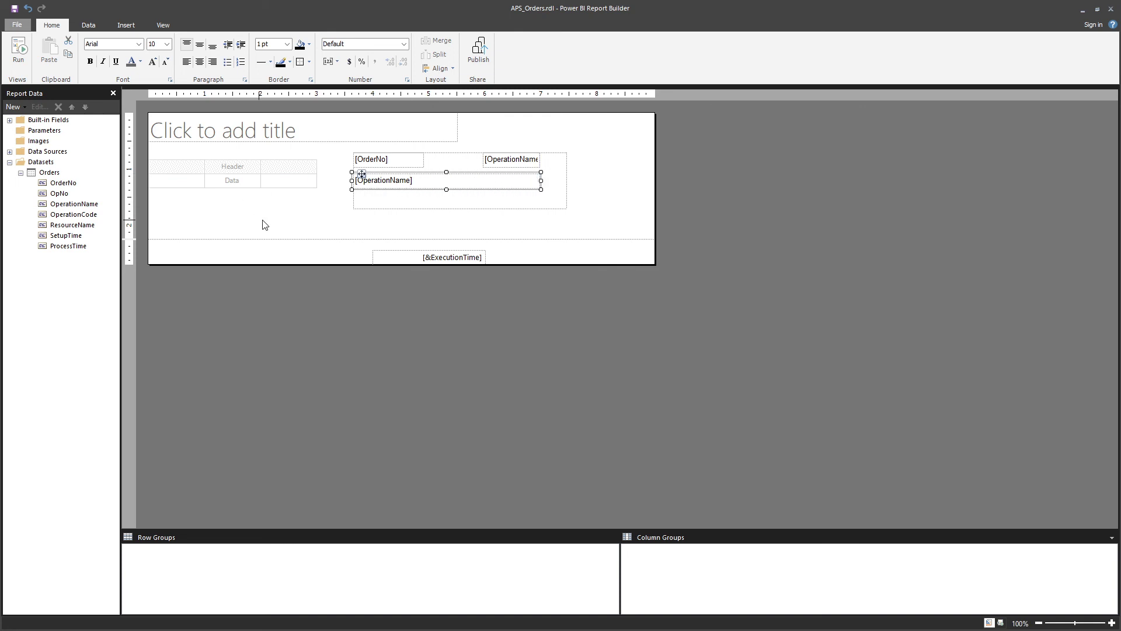
# - Delete the blank table and shrink the list's height and width to fit tightly around its fields
pyautogui.click(238, 175)
pyautogui.press('Delete')
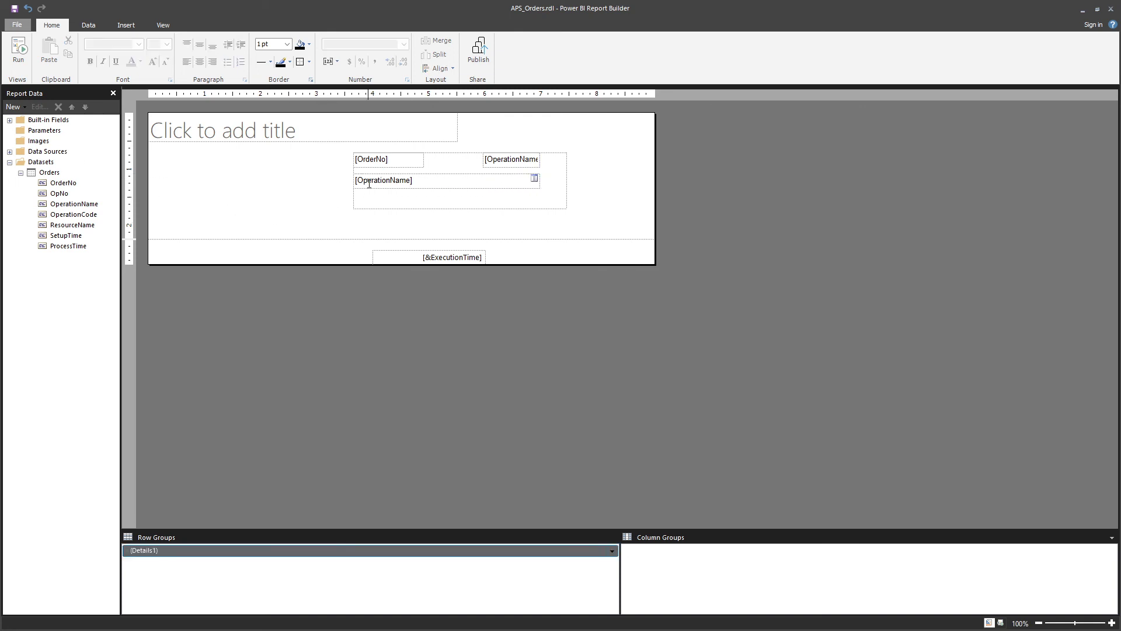
pyautogui.click(432, 195)
pyautogui.moveTo(344, 207); pyautogui.dragTo(346, 185)
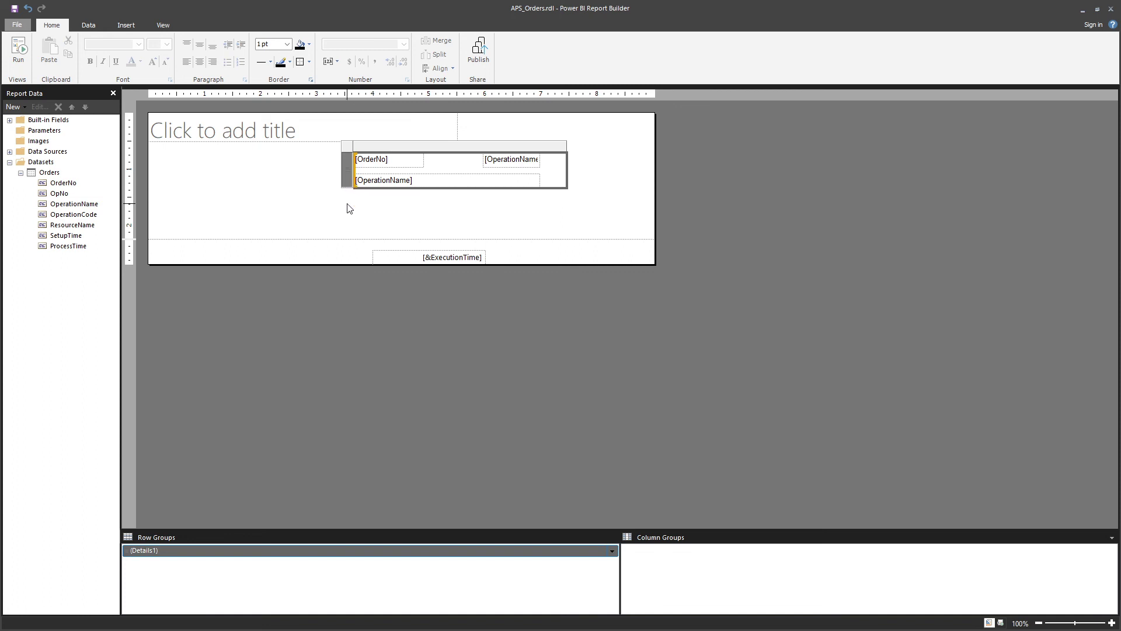
pyautogui.moveTo(565, 144); pyautogui.dragTo(539, 143)
pyautogui.click(594, 163)
# - Widen the upper OperationName box toward the OrderNo box, preview the report, and return to the design
pyautogui.click(506, 166)
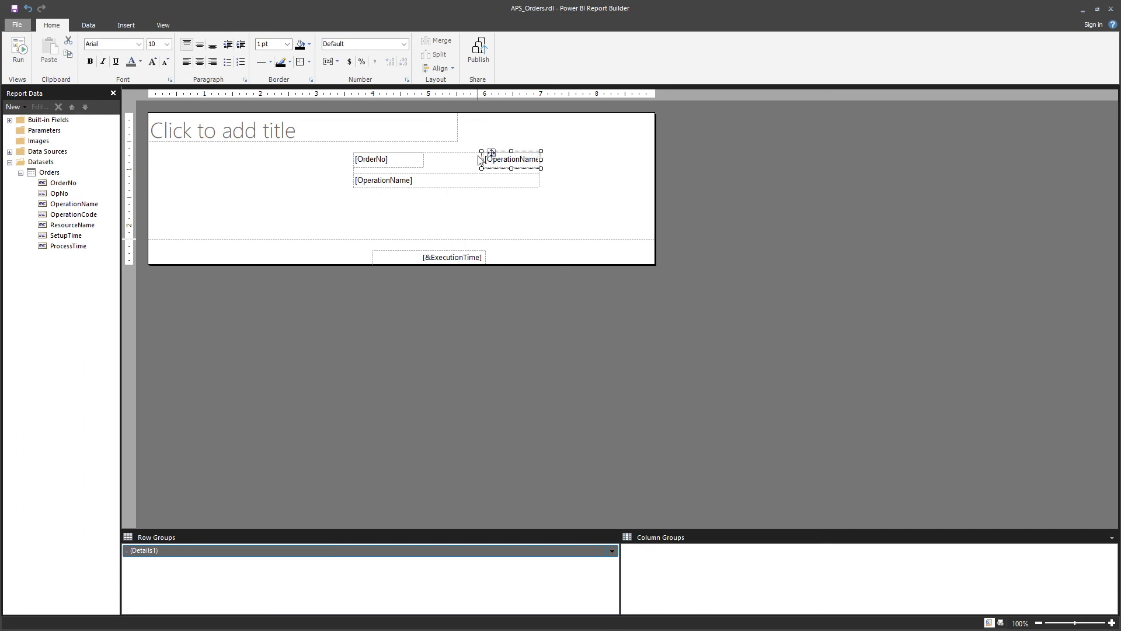
pyautogui.moveTo(482, 159); pyautogui.dragTo(429, 159)
pyautogui.click(547, 172)
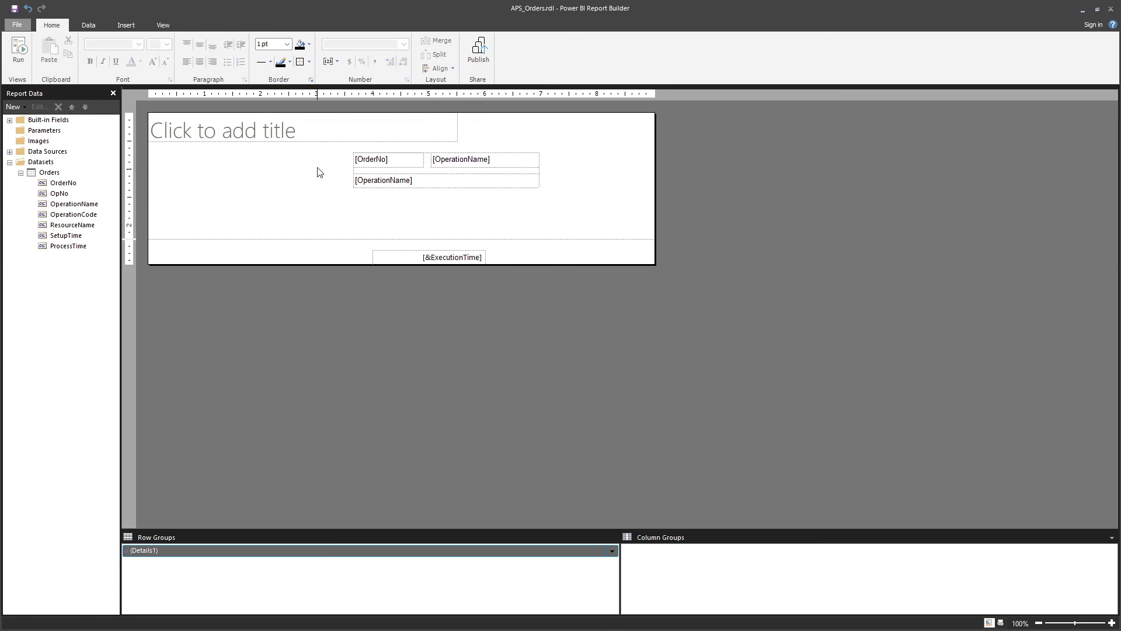
pyautogui.click(19, 51)
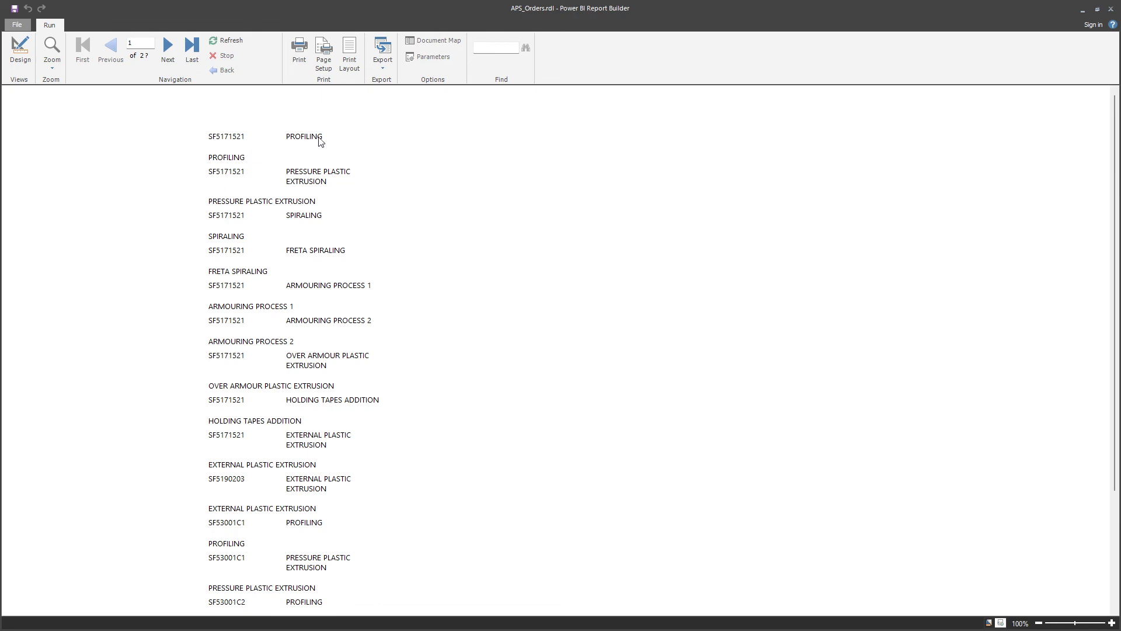
pyautogui.click(5, 47)
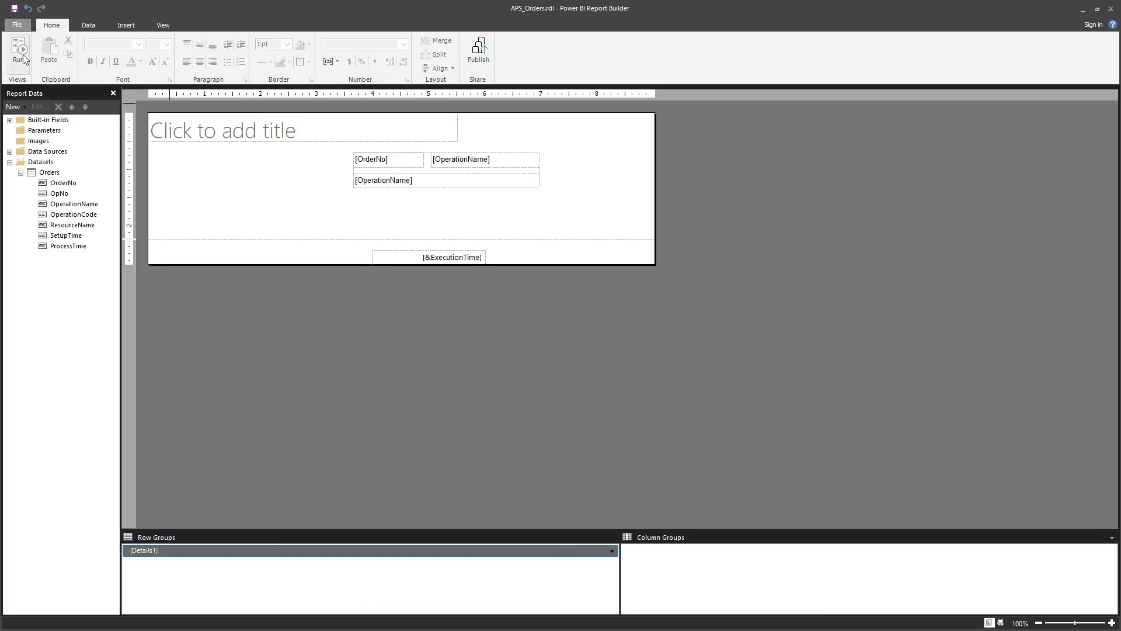
# - Change the upper OperationName box beside OrderNo to the ResourceName field and preview the report
pyautogui.click(431, 186)
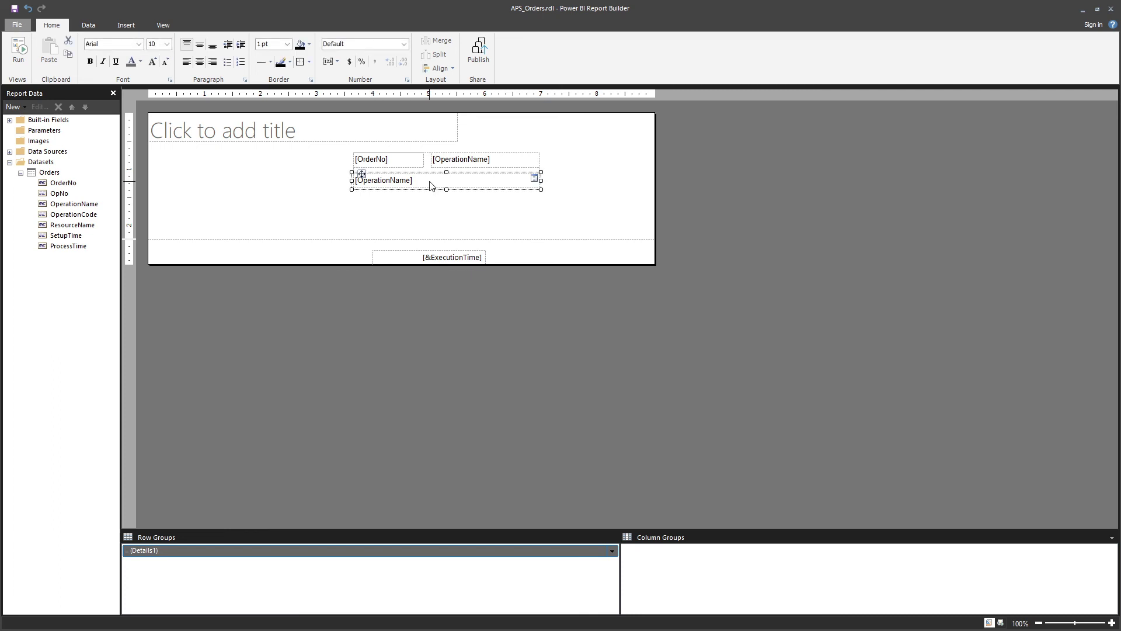
pyautogui.click(535, 178)
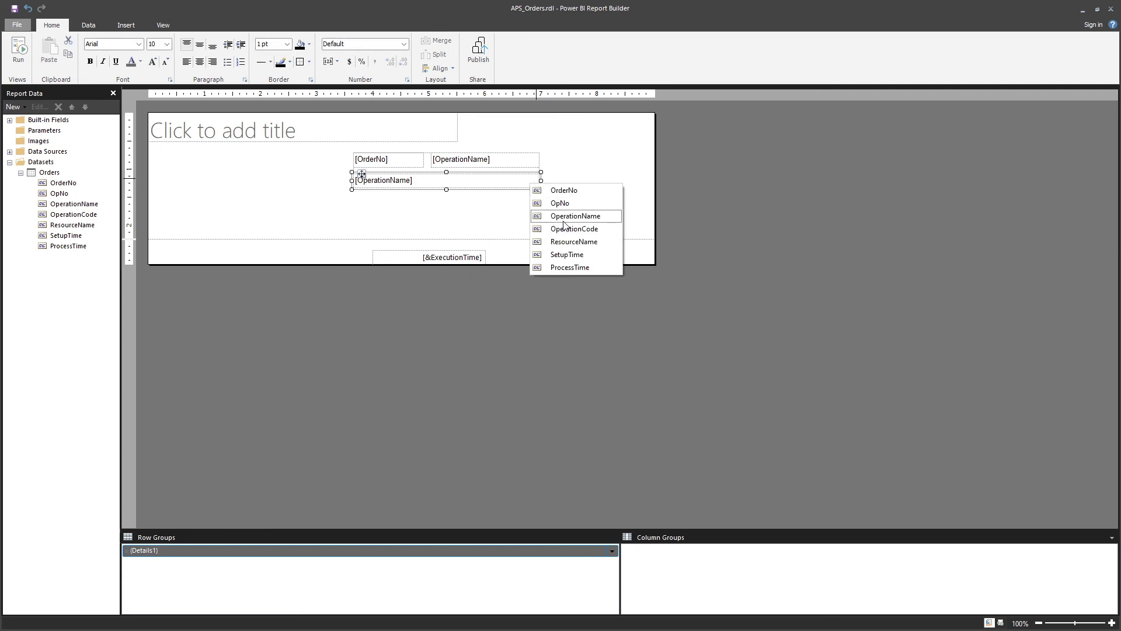
pyautogui.click(504, 163)
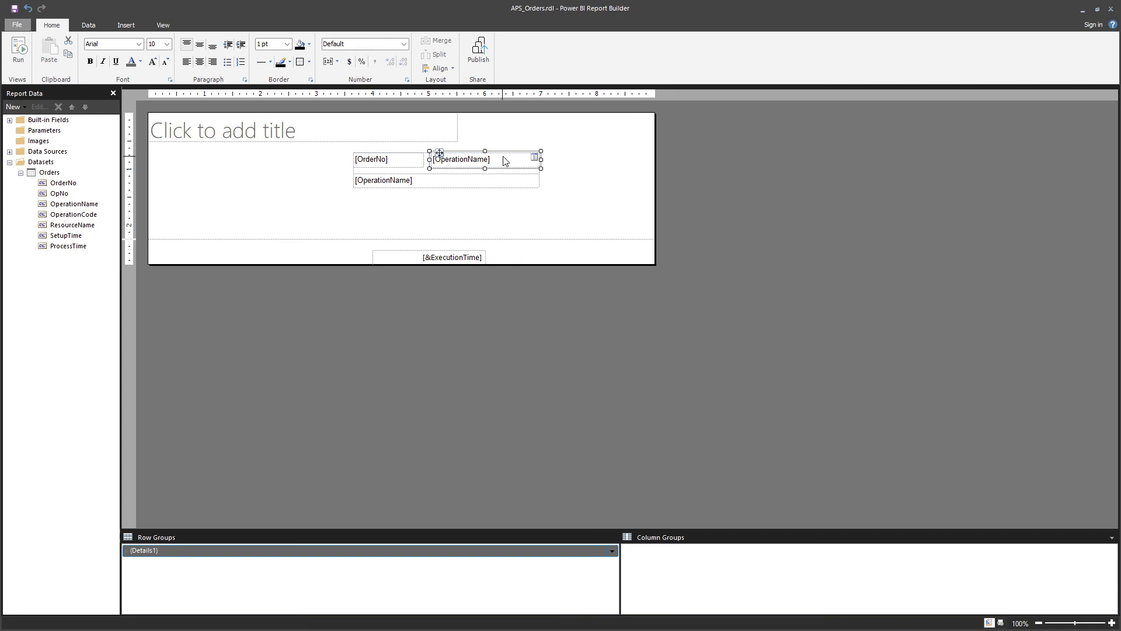
pyautogui.click(540, 152)
pyautogui.click(567, 221)
pyautogui.click(28, 58)
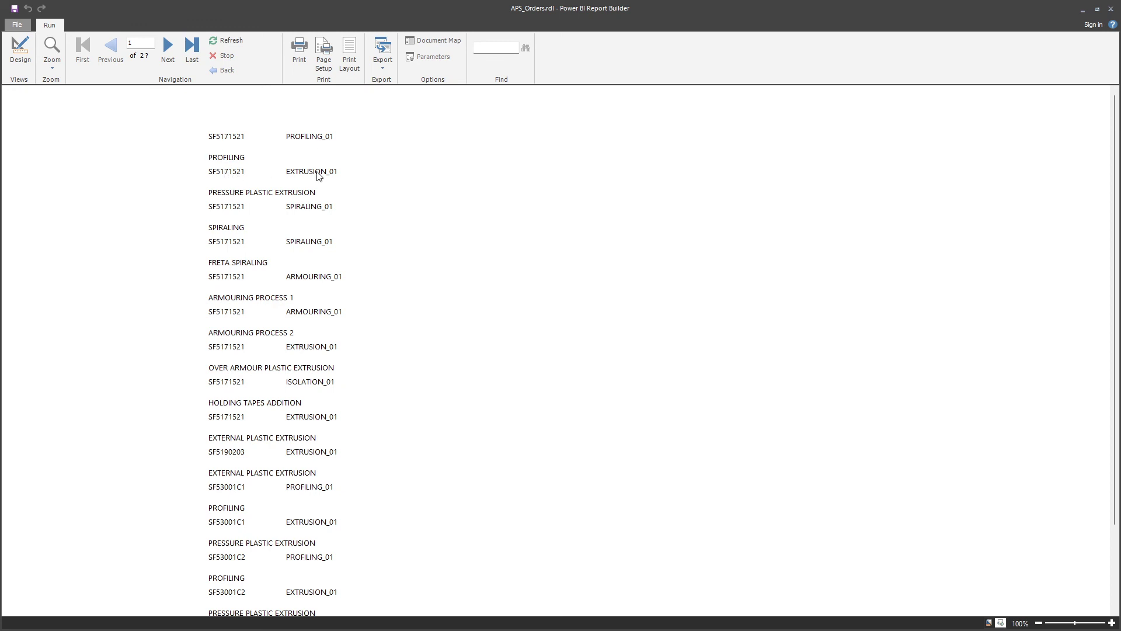
pyautogui.click(24, 51)
# - Apply a 1 pt outside border to the list's rectangle and preview the report
pyautogui.click(522, 175)
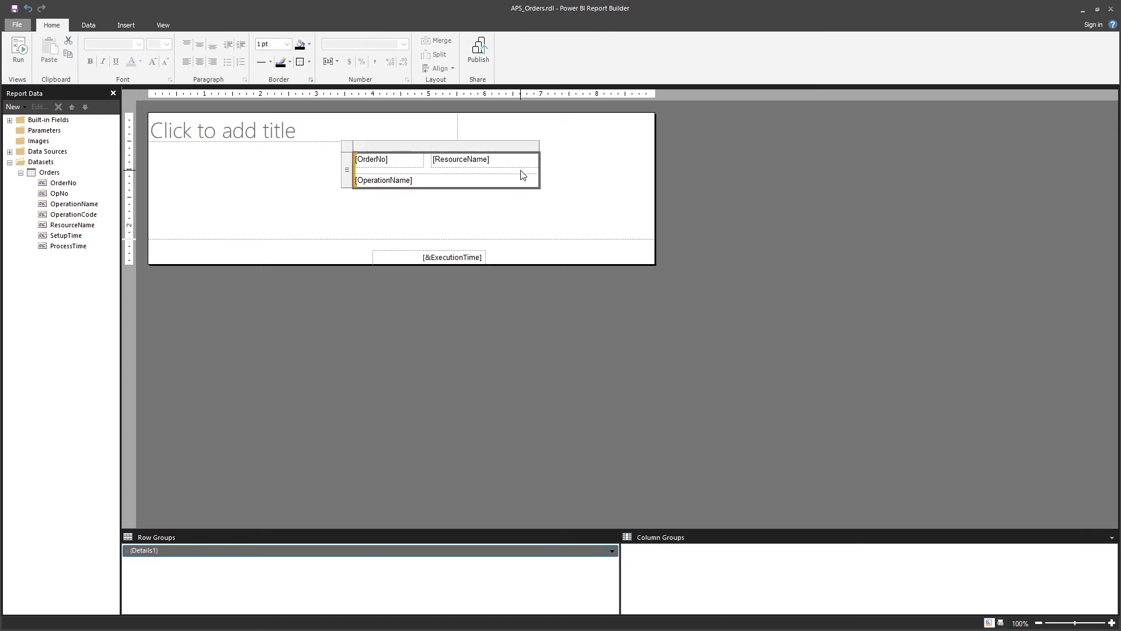
pyautogui.click(327, 173)
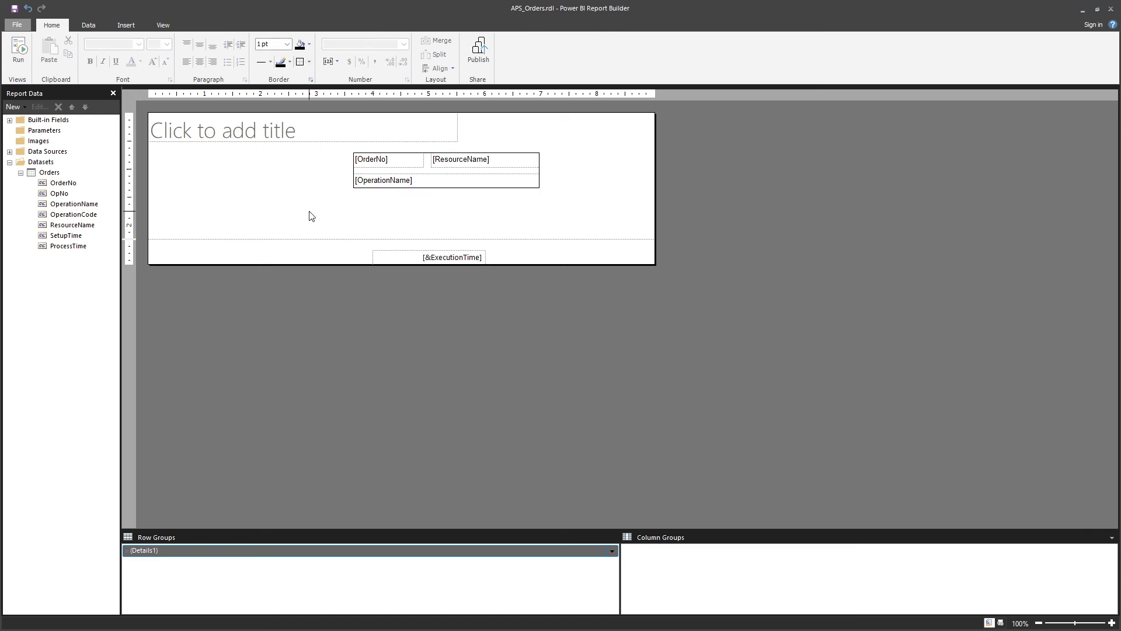
pyautogui.click(18, 51)
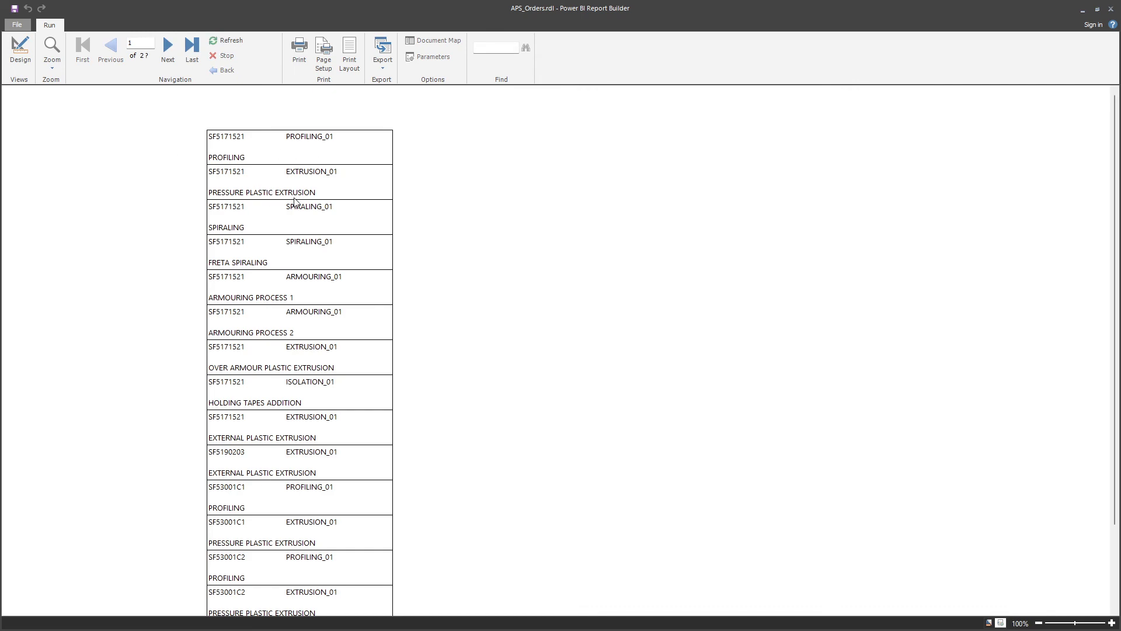
pyautogui.click(24, 46)
# - Check the options offered for the whole list and move the list to the report body's left edge
pyautogui.click(390, 172)
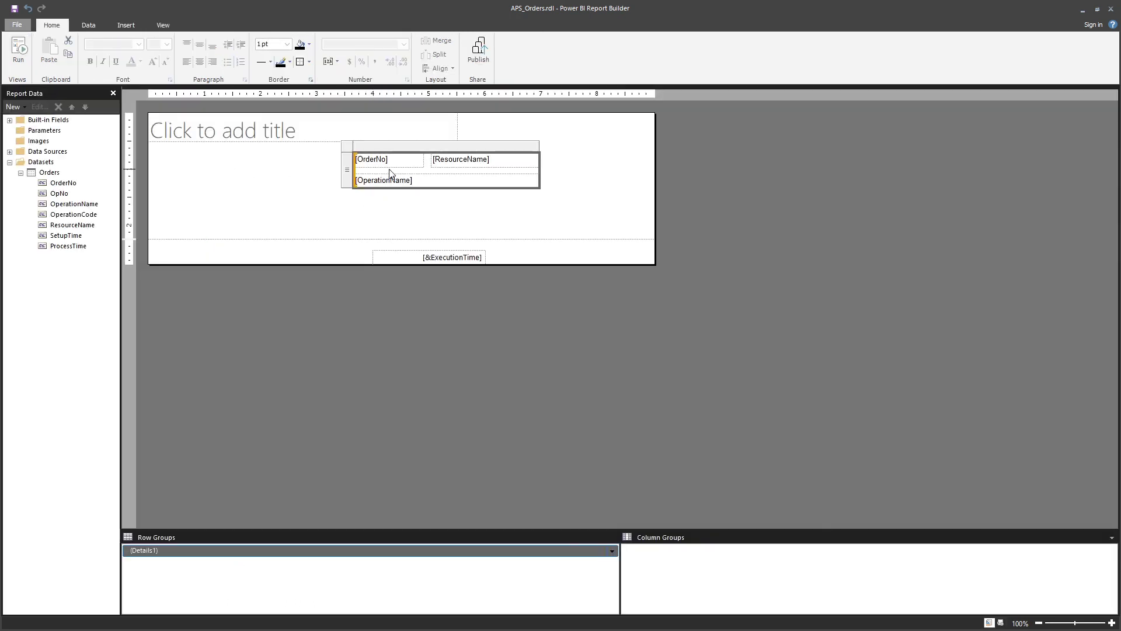
pyautogui.rightClick(349, 148)
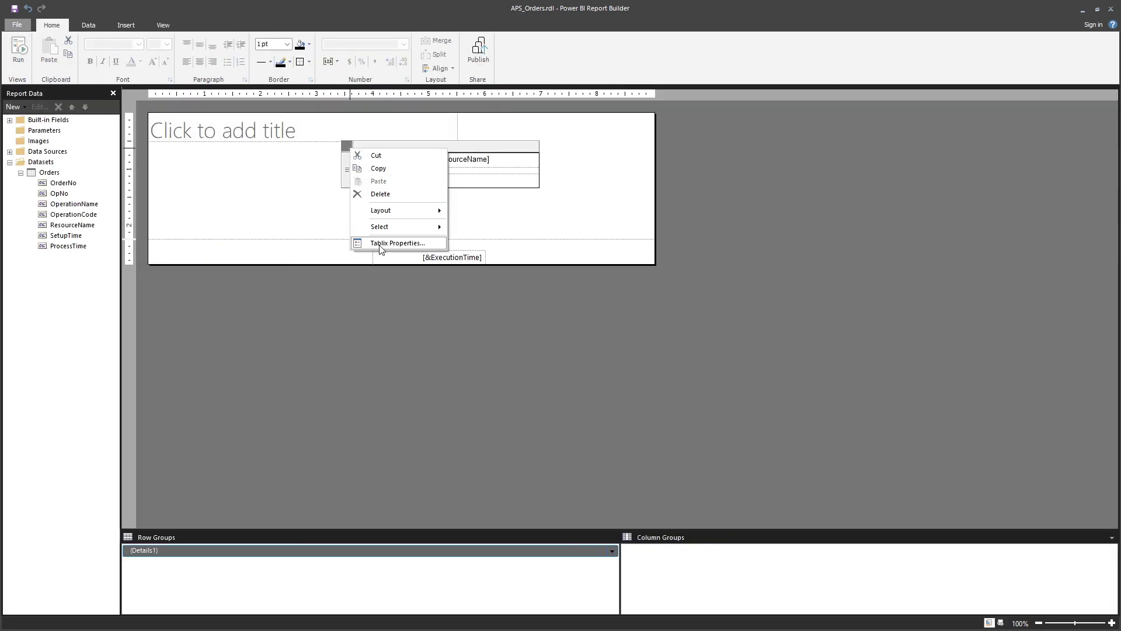
pyautogui.click(507, 219)
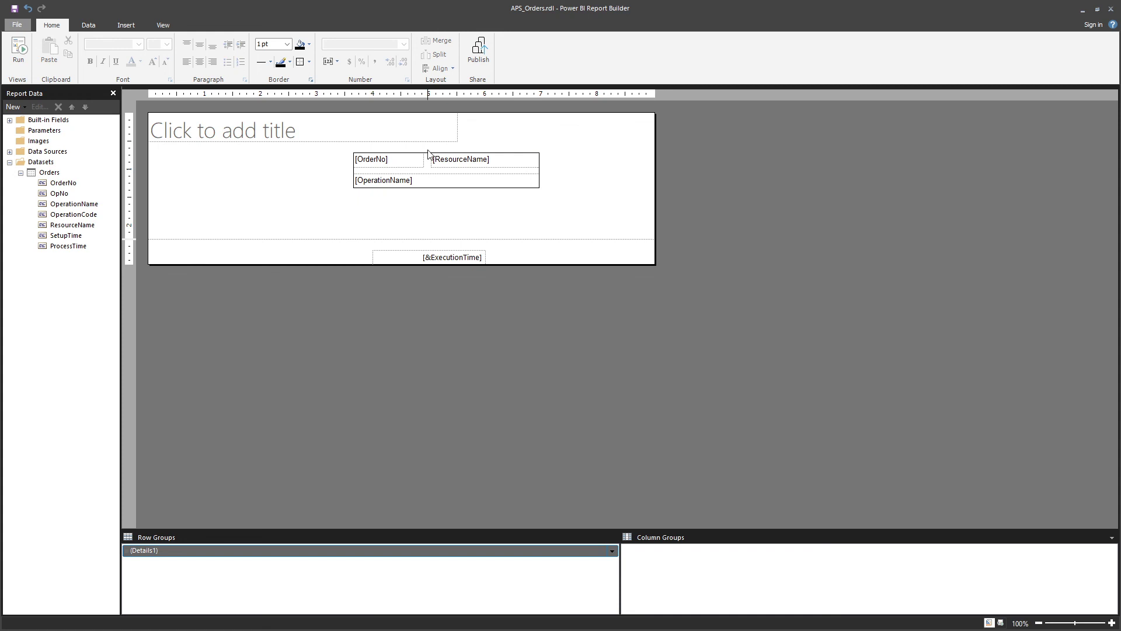
pyautogui.click(425, 177)
pyautogui.moveTo(357, 150); pyautogui.dragTo(162, 156)
pyautogui.click(363, 225)
# - Insert a blank table without the wizard in the empty space beside the list
pyautogui.click(128, 27)
pyautogui.click(29, 72)
pyautogui.click(37, 92)
pyautogui.click(443, 180)
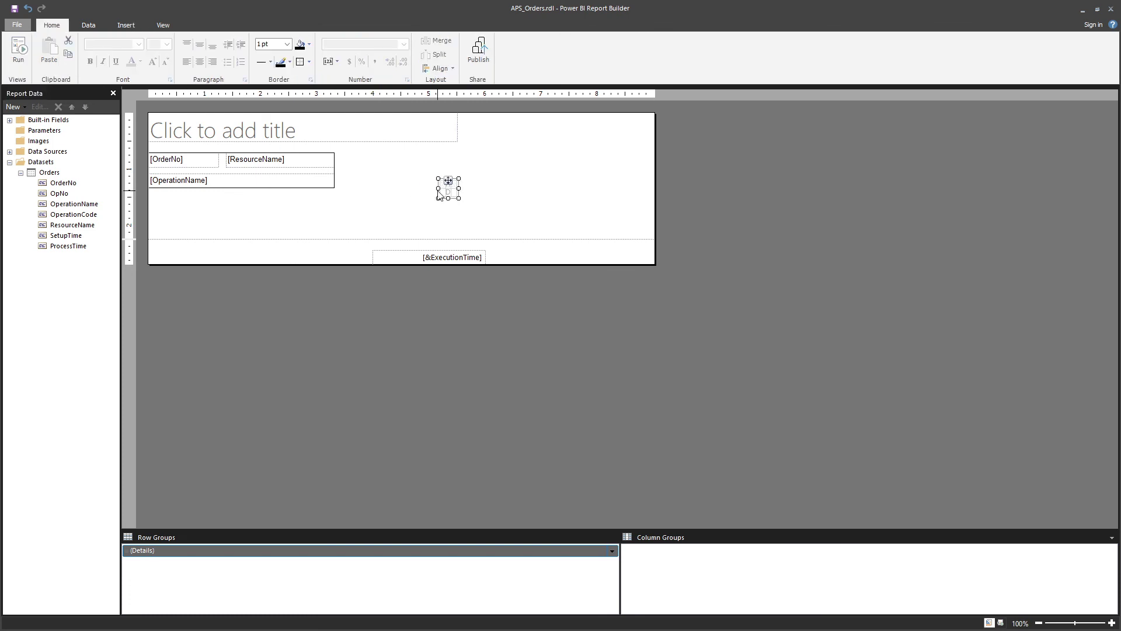
pyautogui.click(376, 179)
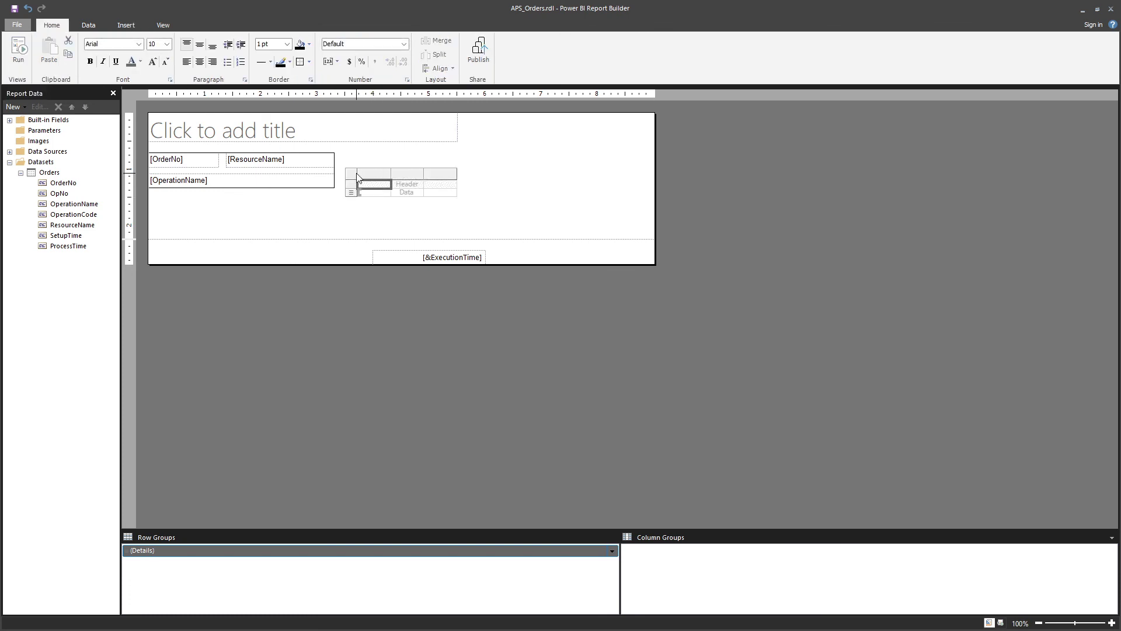
pyautogui.click(409, 178)
pyautogui.click(410, 183)
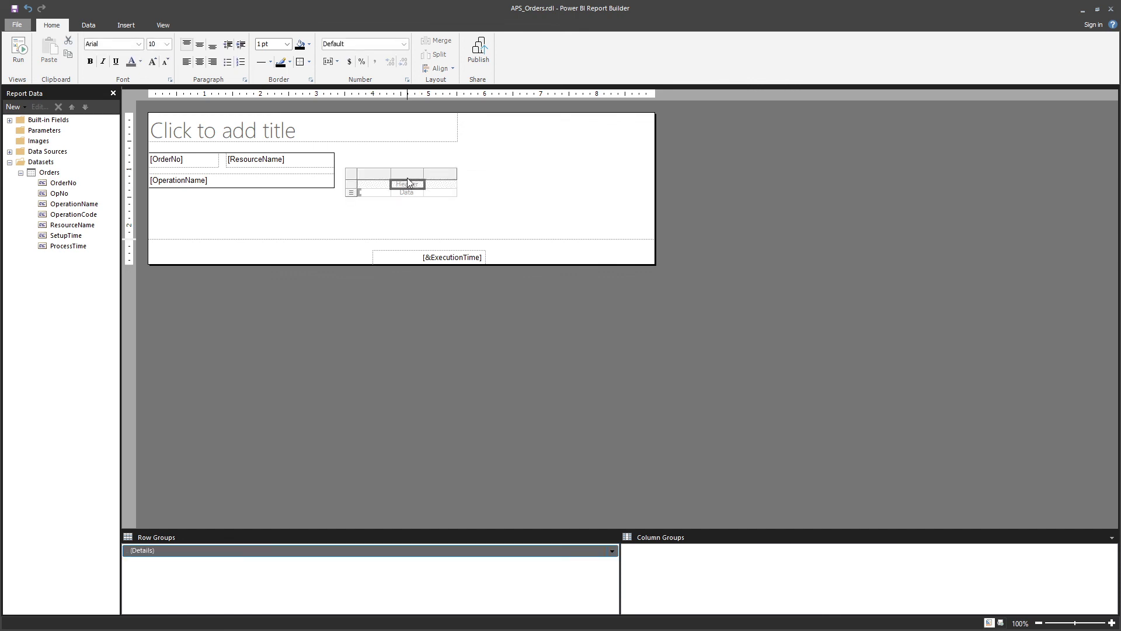
# - Reduce the blank table to a single detail cell by deleting its extra columns and its header row
pyautogui.rightClick(388, 174)
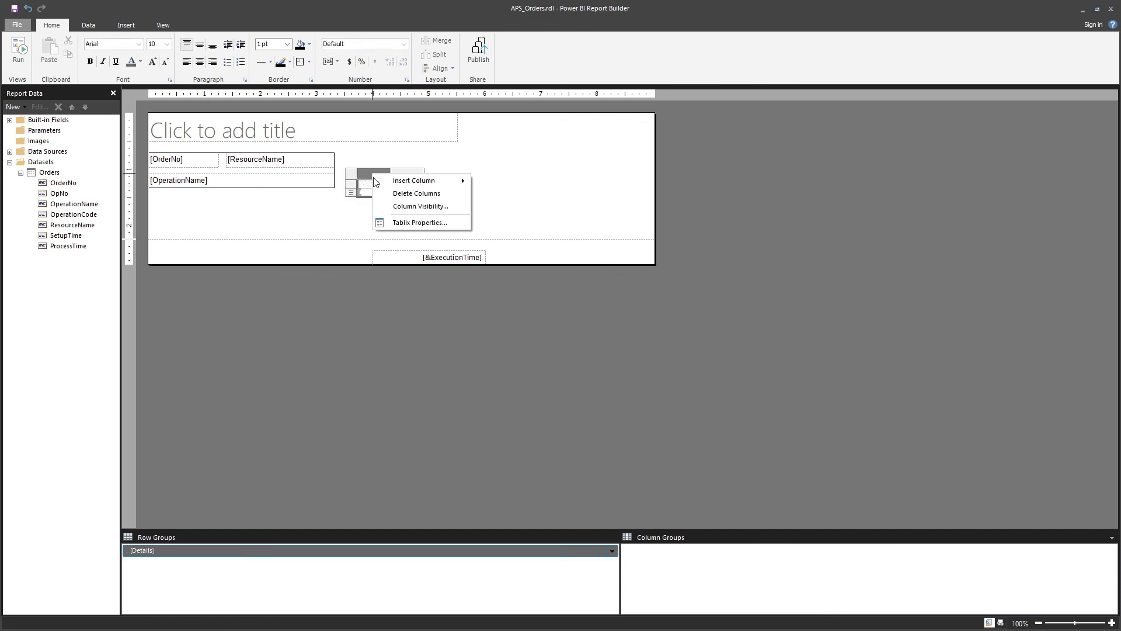
pyautogui.click(393, 196)
pyautogui.rightClick(350, 185)
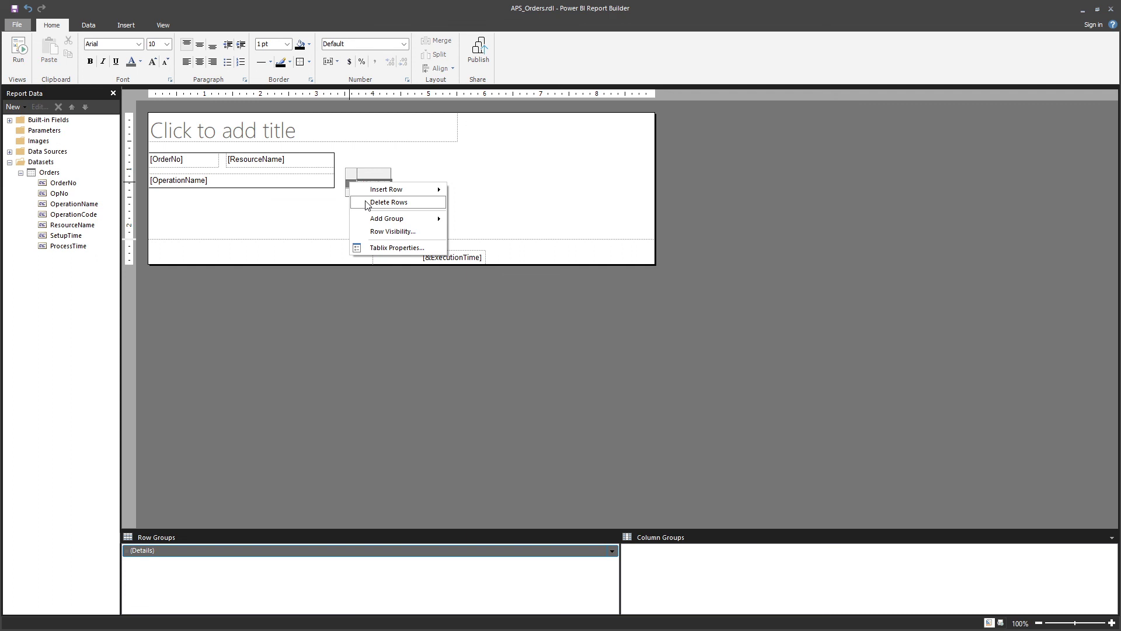
pyautogui.click(388, 202)
# - Align the one-cell table with the list, stretch it to about the 7.5 ruler mark, and check the options for its text box
pyautogui.moveTo(354, 181); pyautogui.dragTo(366, 153)
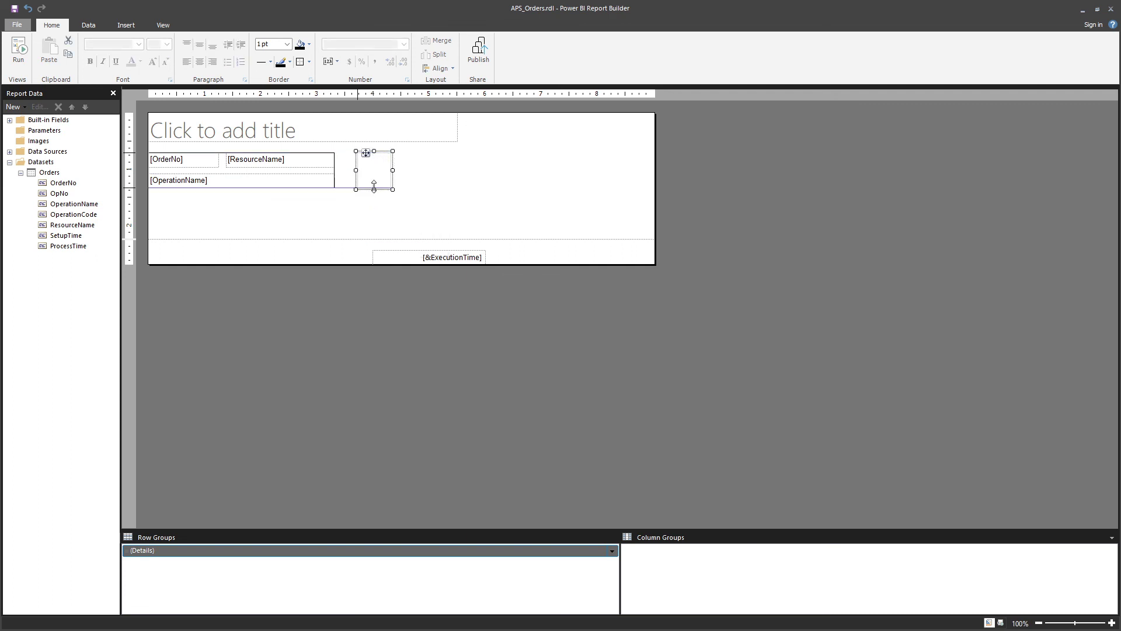
pyautogui.moveTo(394, 172); pyautogui.dragTo(572, 172)
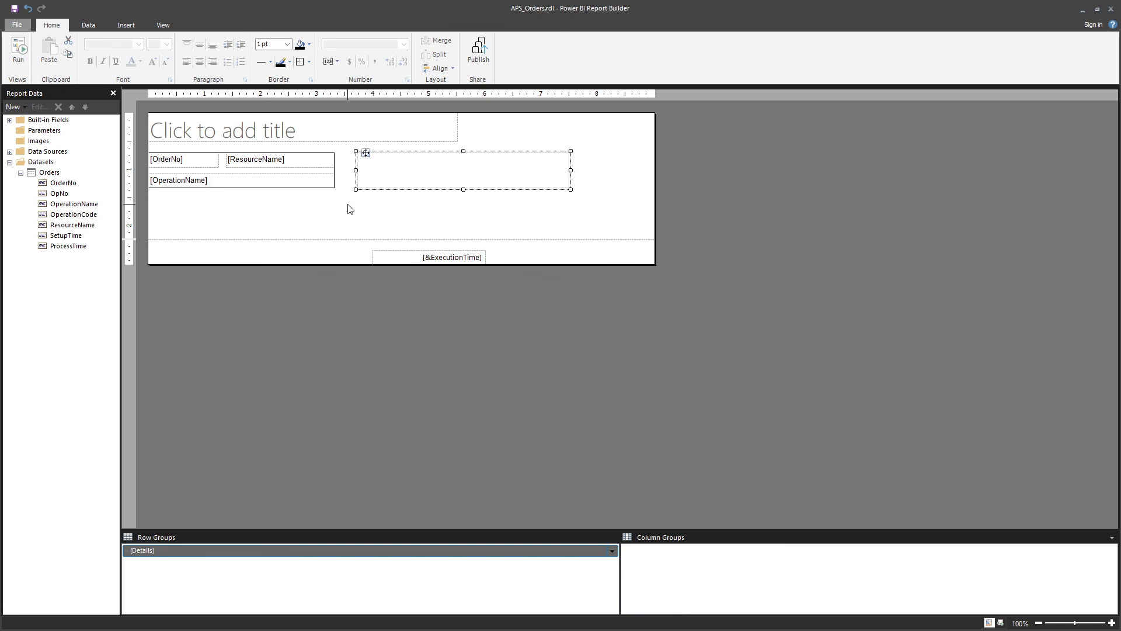
pyautogui.click(426, 172)
pyautogui.rightClick(400, 171)
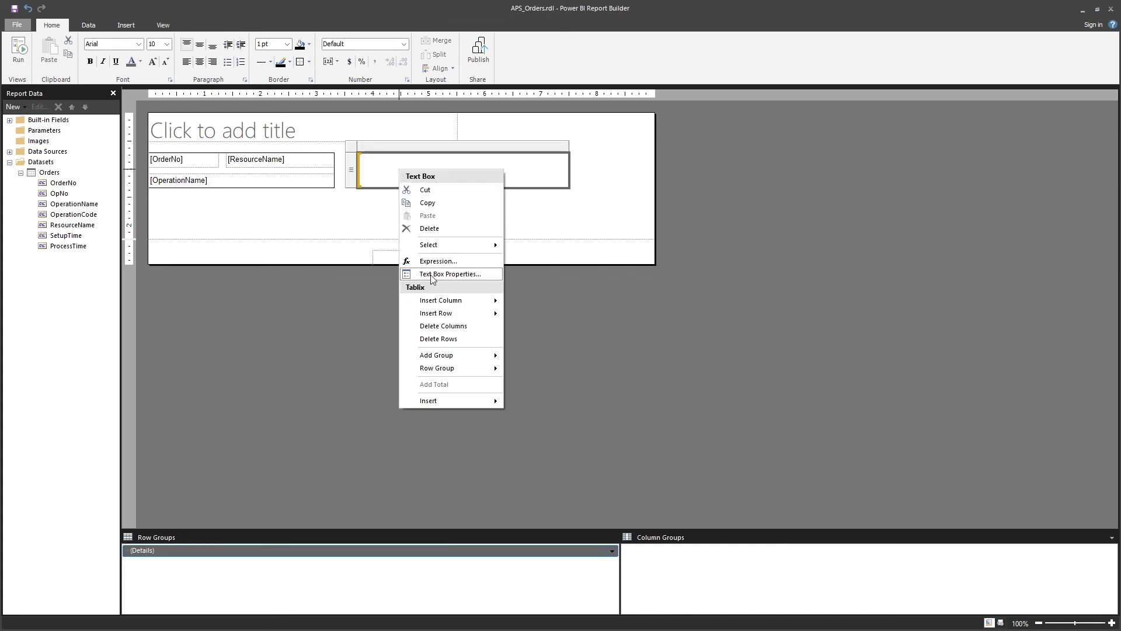
pyautogui.click(314, 203)
# - Insert a rectangle into the one-cell table and view its properties without changing them
pyautogui.click(126, 25)
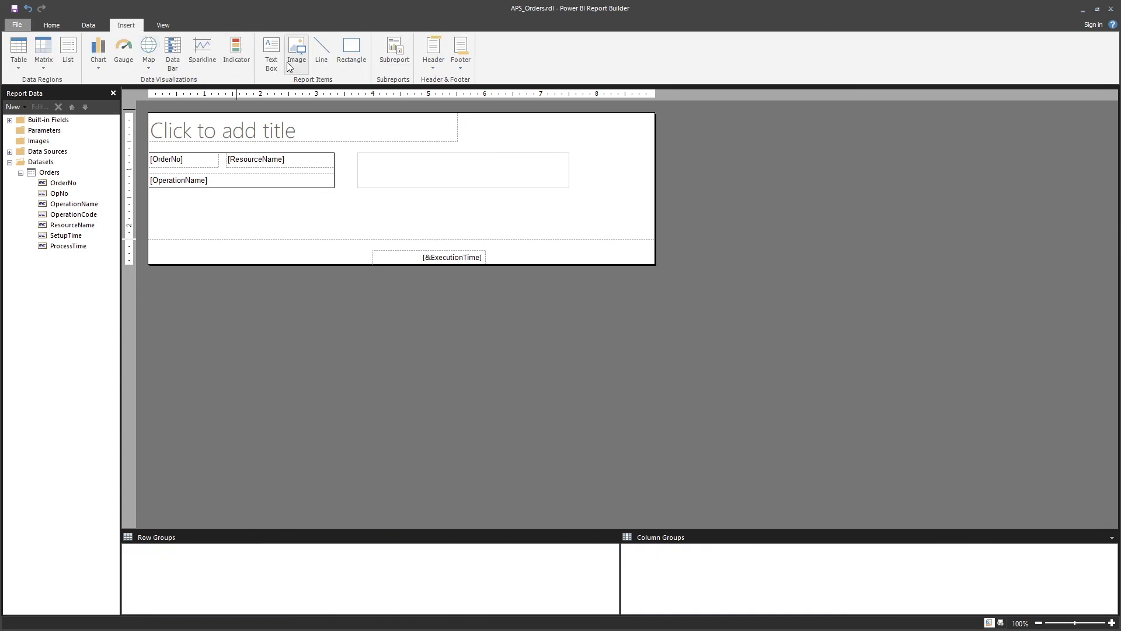
pyautogui.click(350, 58)
pyautogui.click(394, 169)
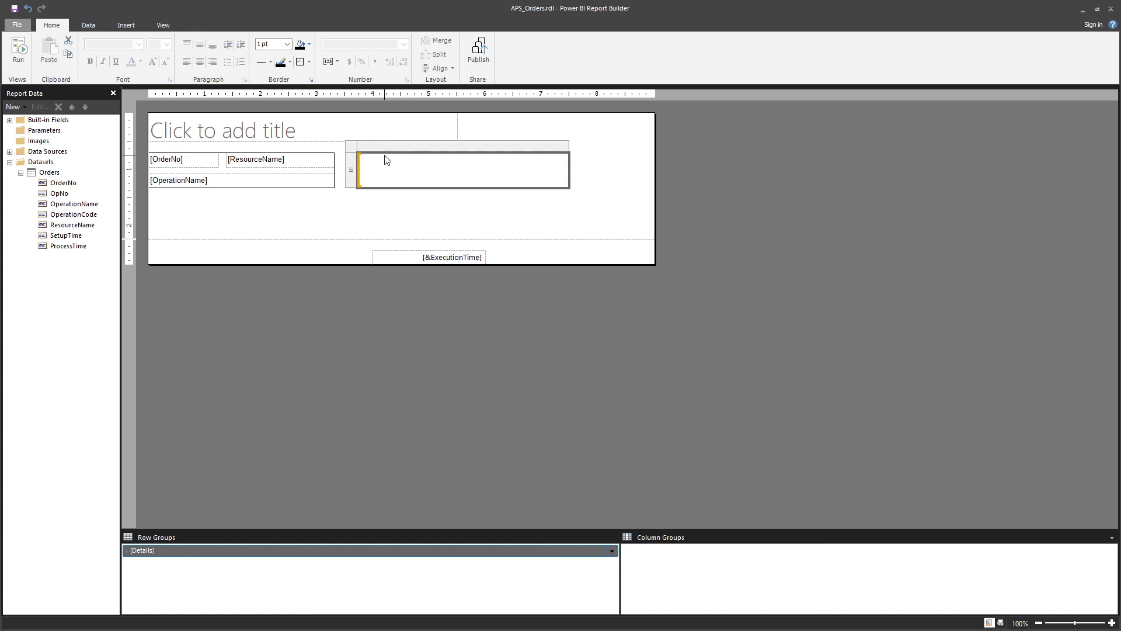
pyautogui.rightClick(394, 172)
pyautogui.click(429, 261)
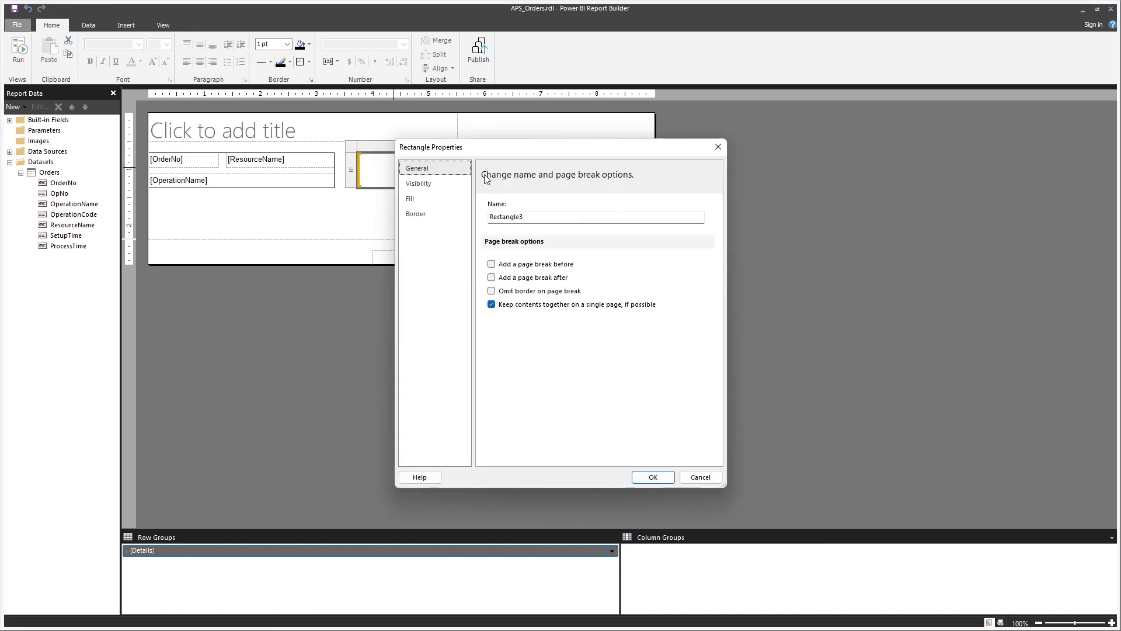
pyautogui.click(700, 477)
pyautogui.click(407, 258)
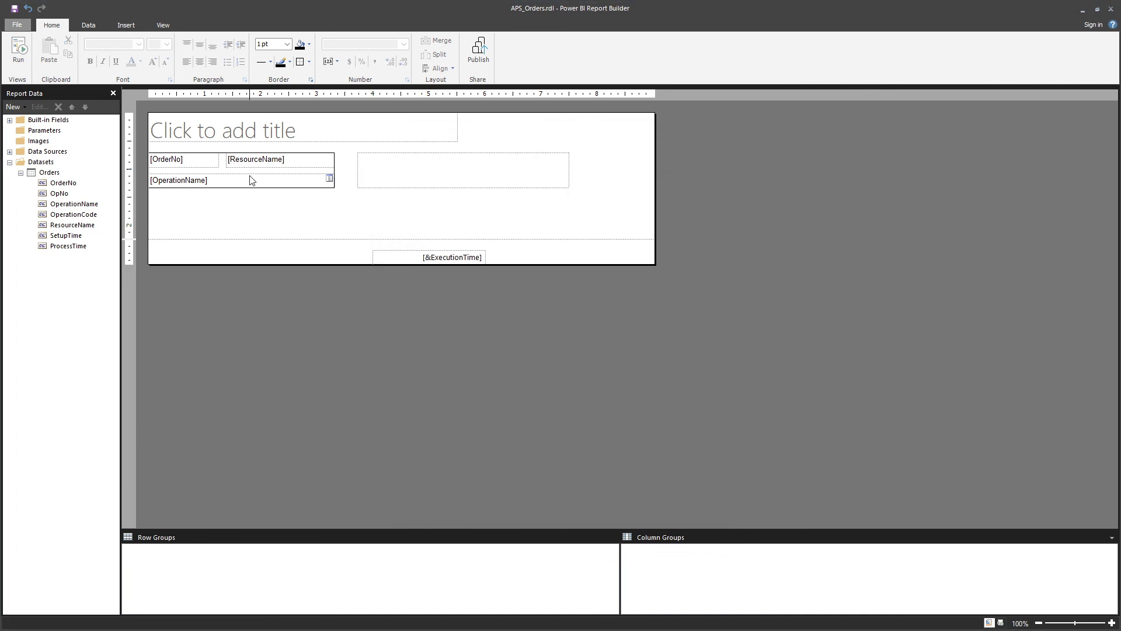
# - Place the OrderNo, ResourceName and OperationName fields in the one-cell table's rectangle and trim its row height to match the list
pyautogui.moveTo(69, 189); pyautogui.dragTo(427, 160)
pyautogui.click(428, 204)
pyautogui.moveTo(88, 226); pyautogui.dragTo(521, 153)
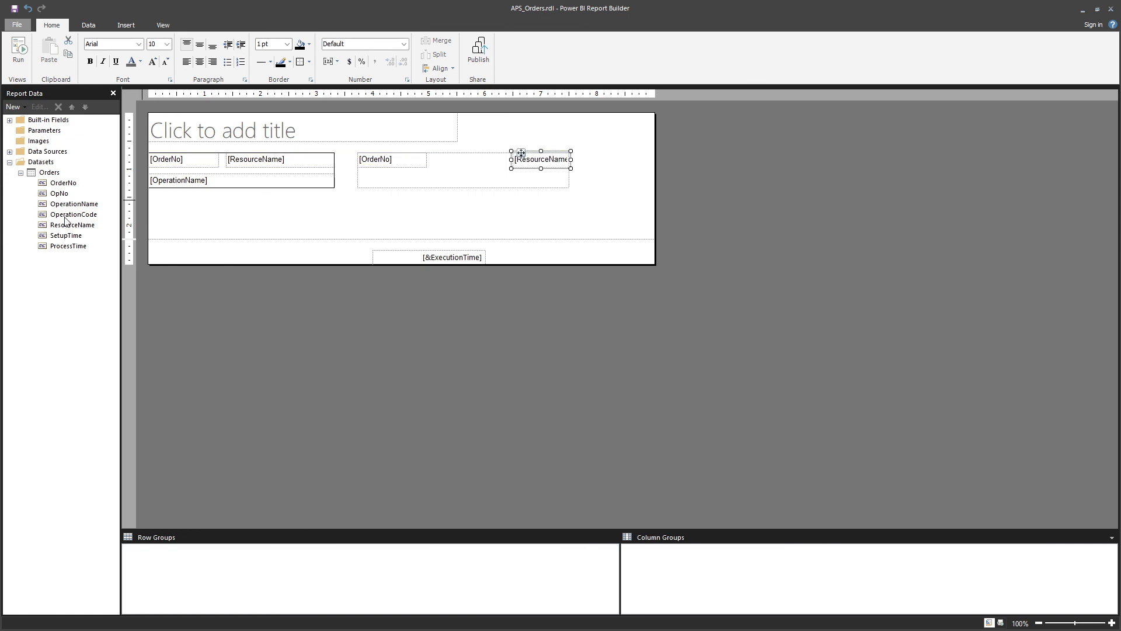
pyautogui.moveTo(66, 201); pyautogui.dragTo(567, 180)
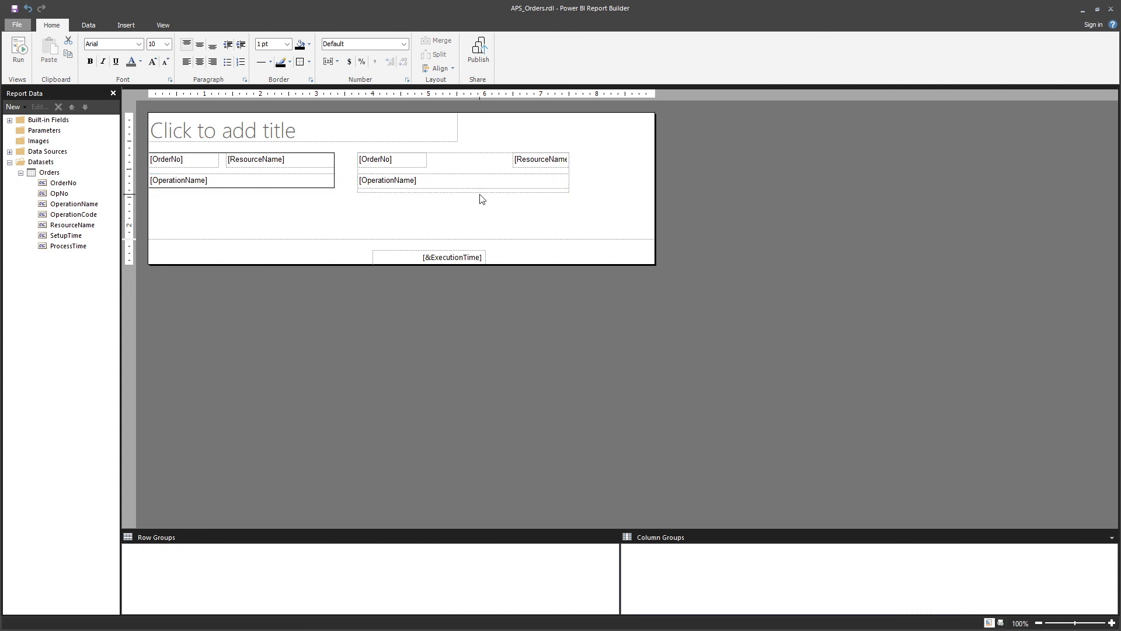
pyautogui.click(476, 166)
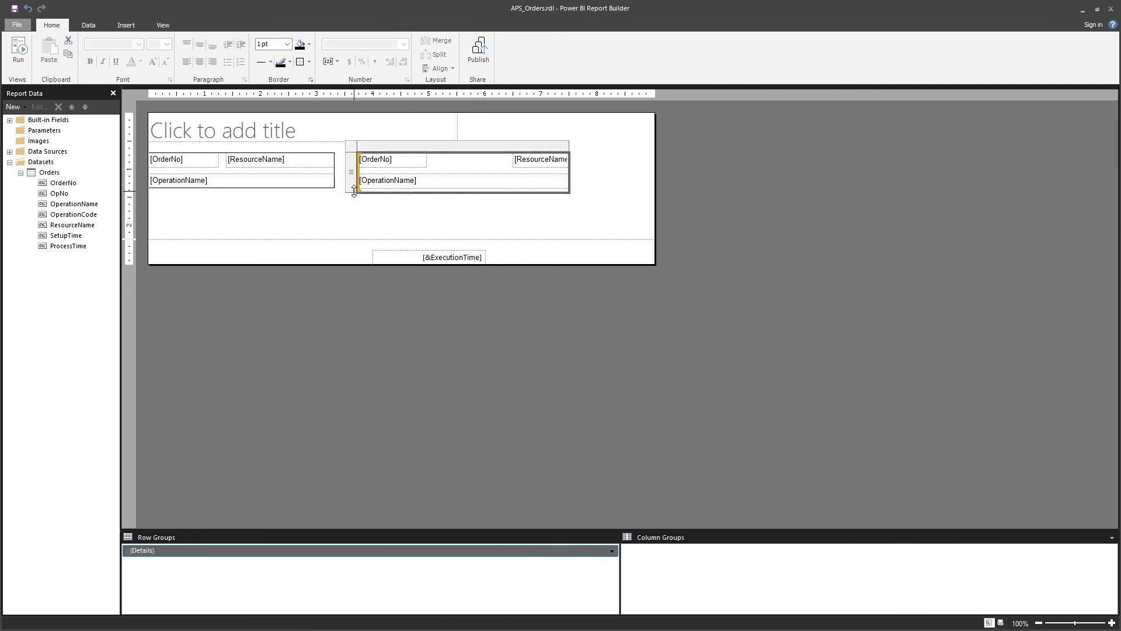
pyautogui.click(369, 210)
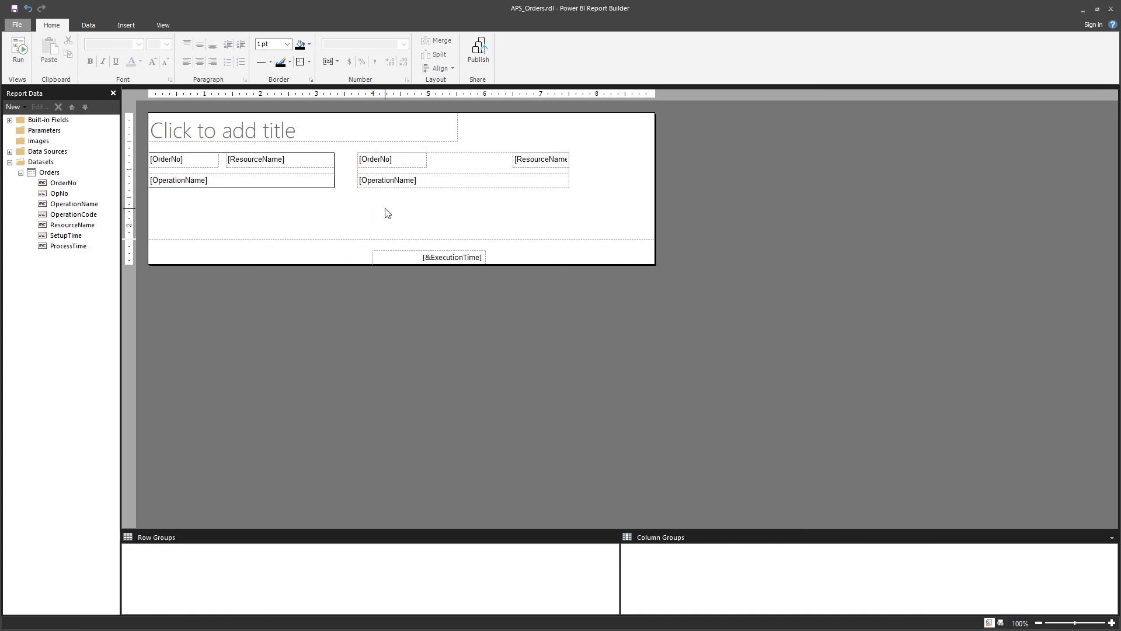
# - Run the report to compare the one-cell table's output with the list, and return to the design view
pyautogui.click(18, 51)
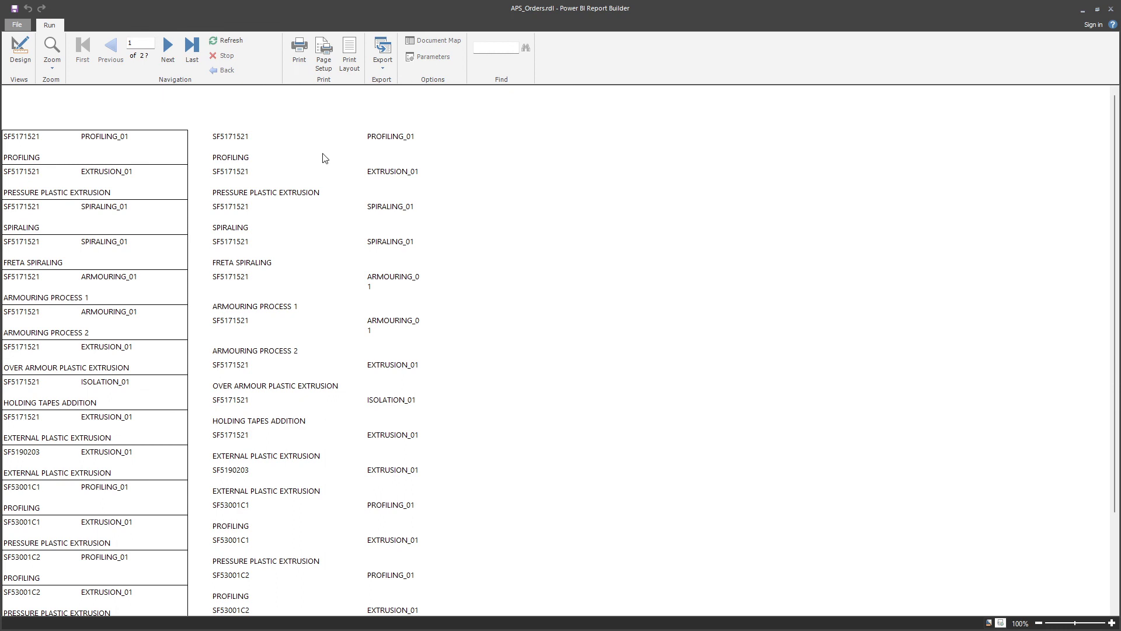
pyautogui.click(20, 48)
pyautogui.click(453, 167)
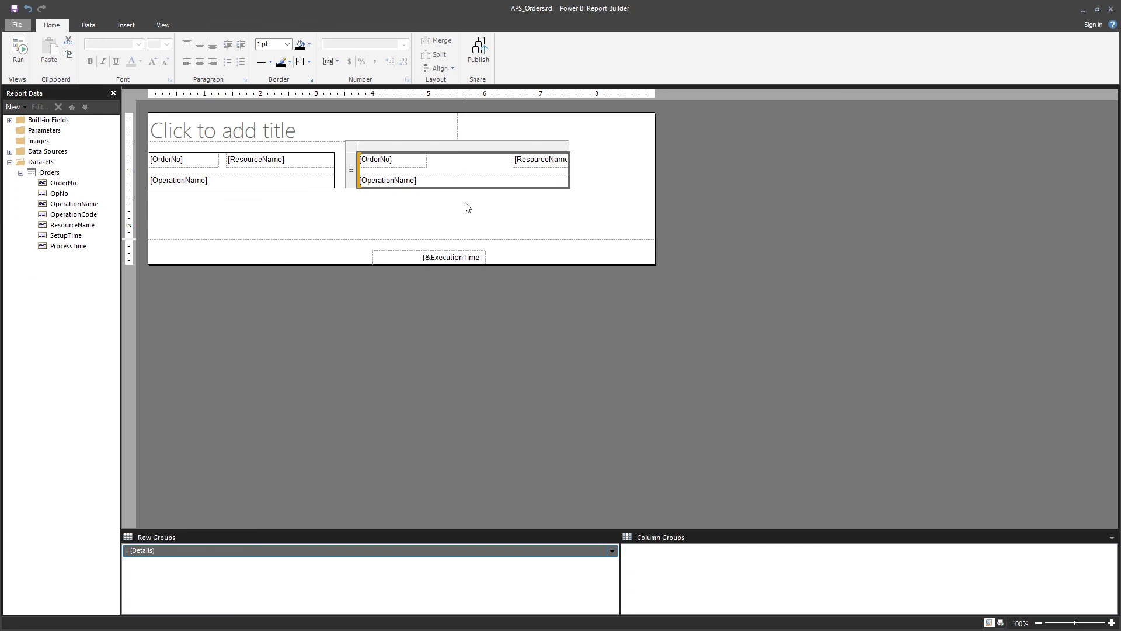
pyautogui.click(466, 232)
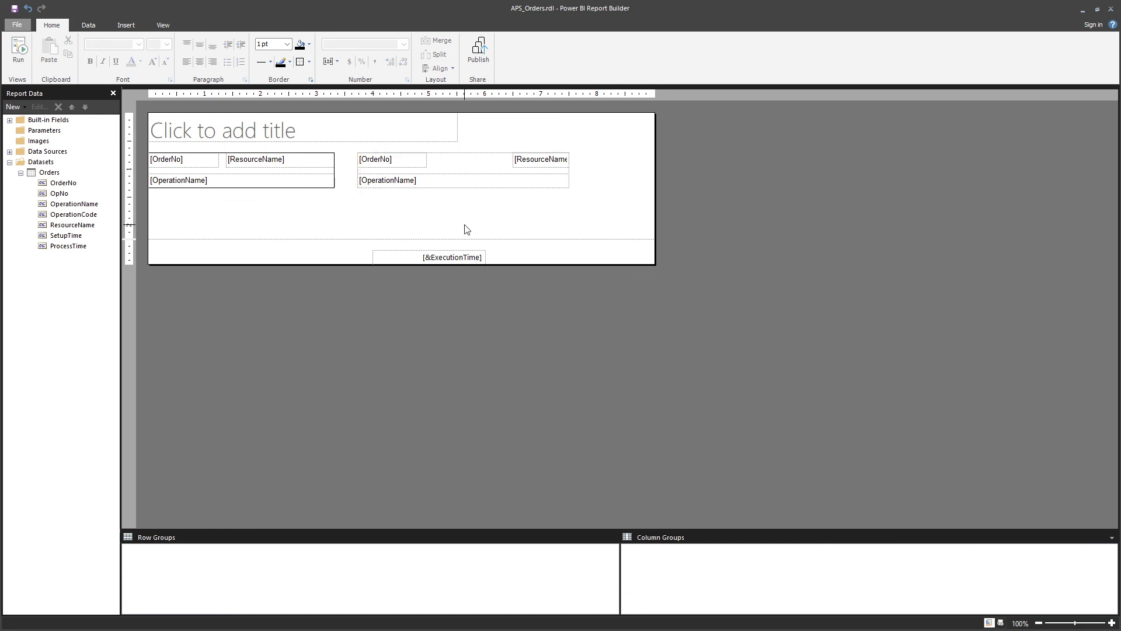